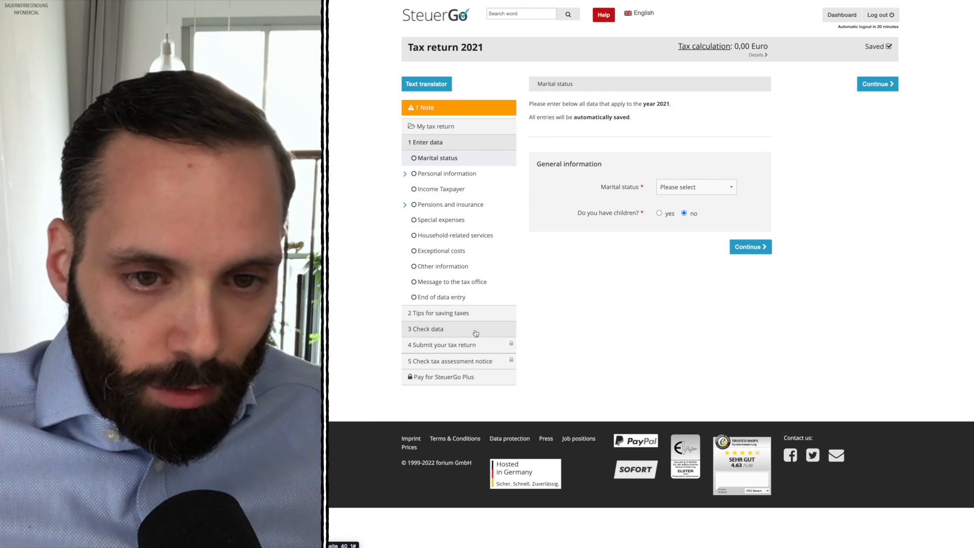
# Set the taxpayer's marital status to single and proceed to the personal information
pyautogui.click(690, 187)
pyautogui.click(688, 196)
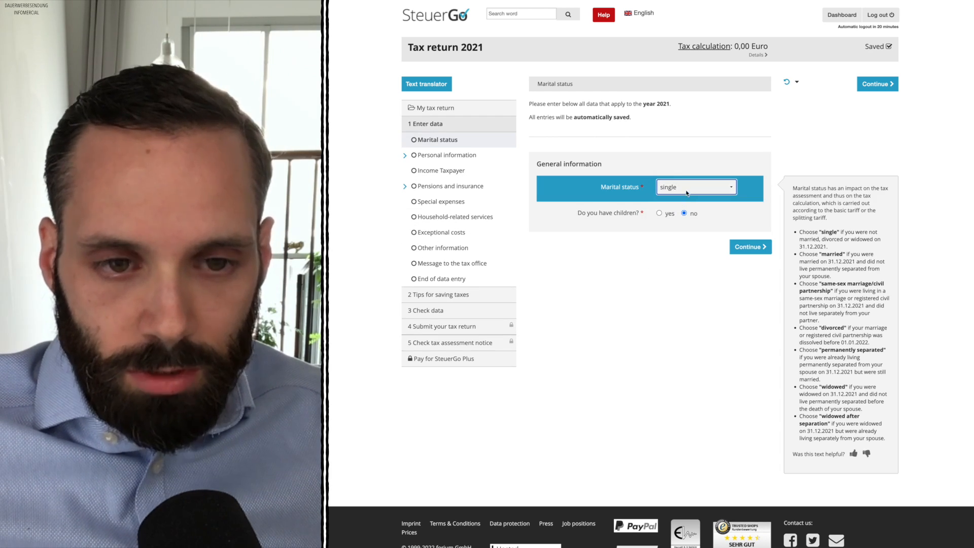
pyautogui.click(750, 247)
pyautogui.click(750, 249)
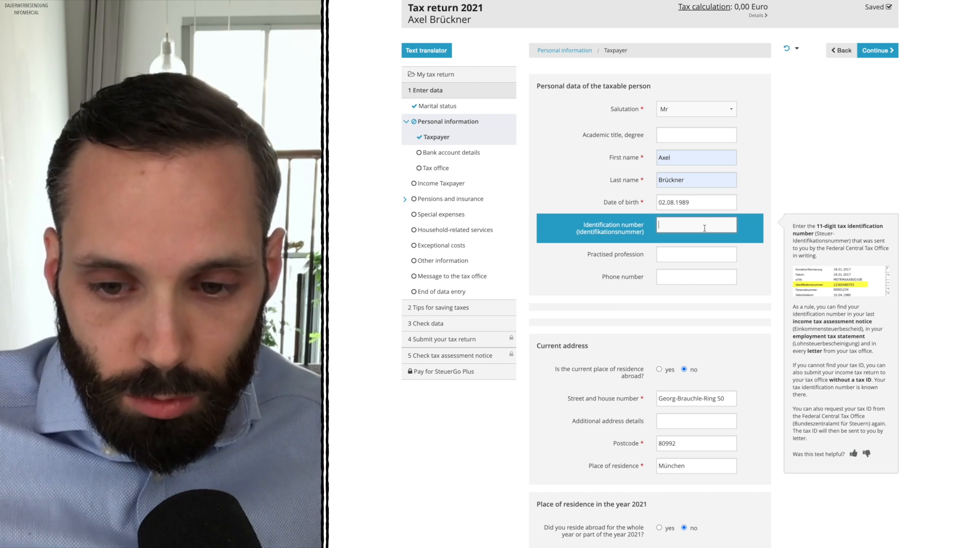
# Accept the taxpayer's personal data and skip the bank details, ignoring the note about the empty IBAN
pyautogui.scroll(-10, 827, 228)
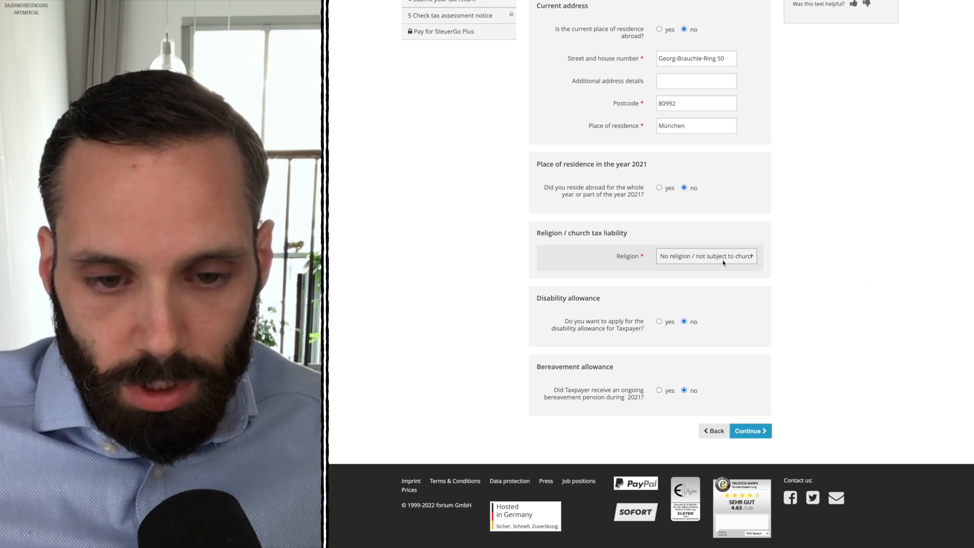
pyautogui.click(749, 429)
pyautogui.click(720, 169)
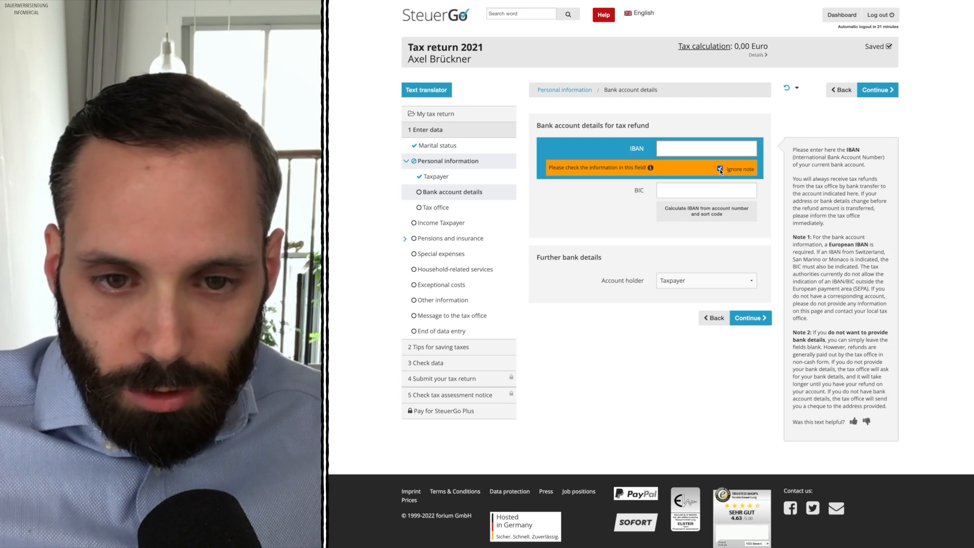
pyautogui.click(750, 318)
# Set the federal state to Bavaria and choose the relevant tax office from its list of offices
pyautogui.click(700, 153)
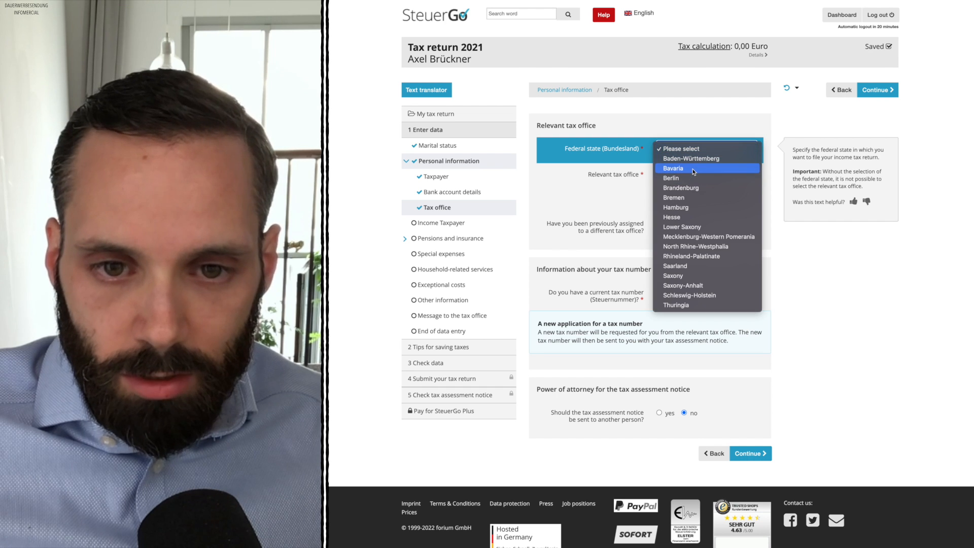
pyautogui.click(703, 168)
pyautogui.click(726, 175)
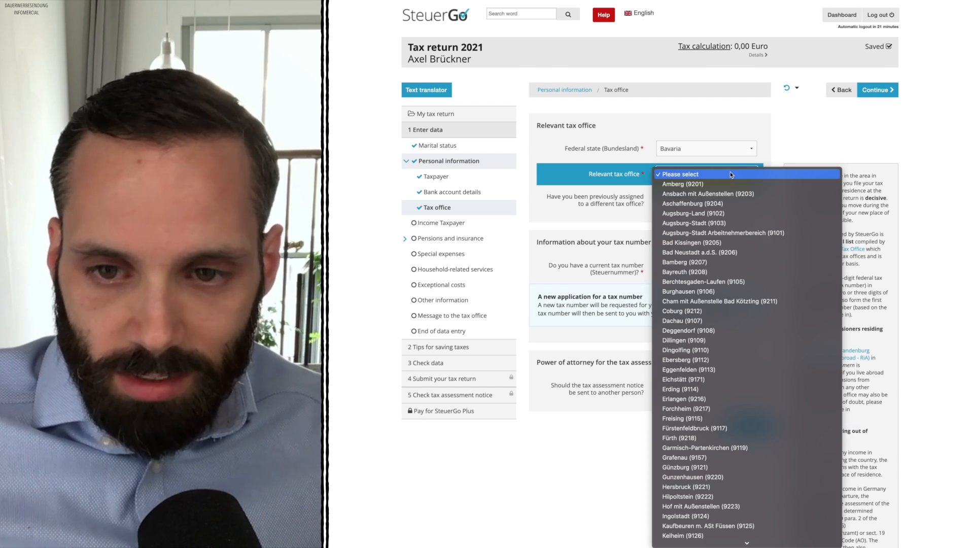
pyautogui.click(730, 171)
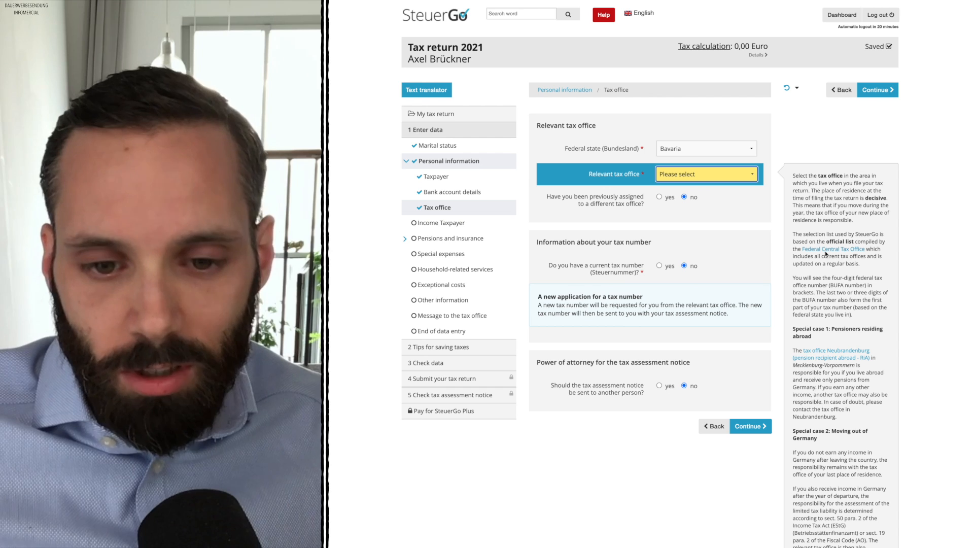
pyautogui.click(730, 174)
pyautogui.scroll(-6, 747, 542)
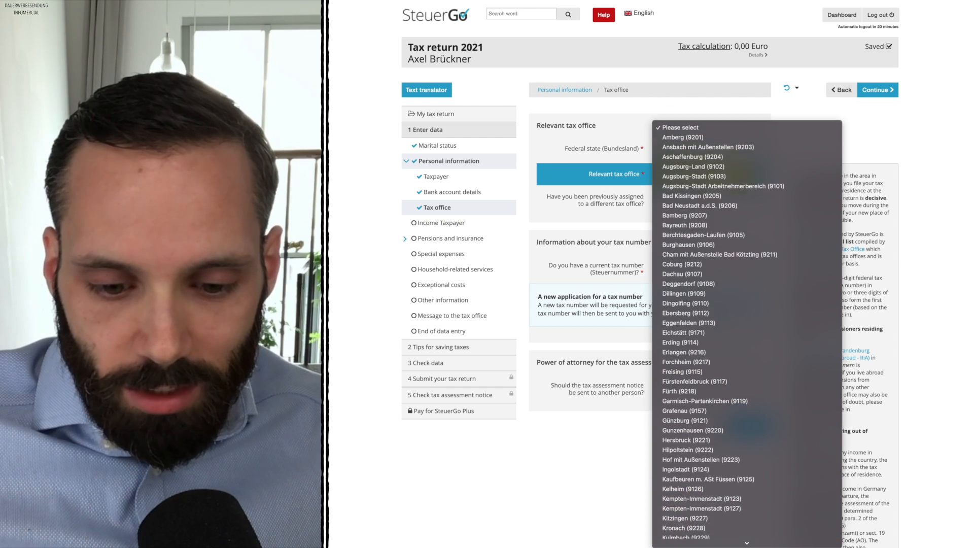
pyautogui.scroll(-5, 747, 457)
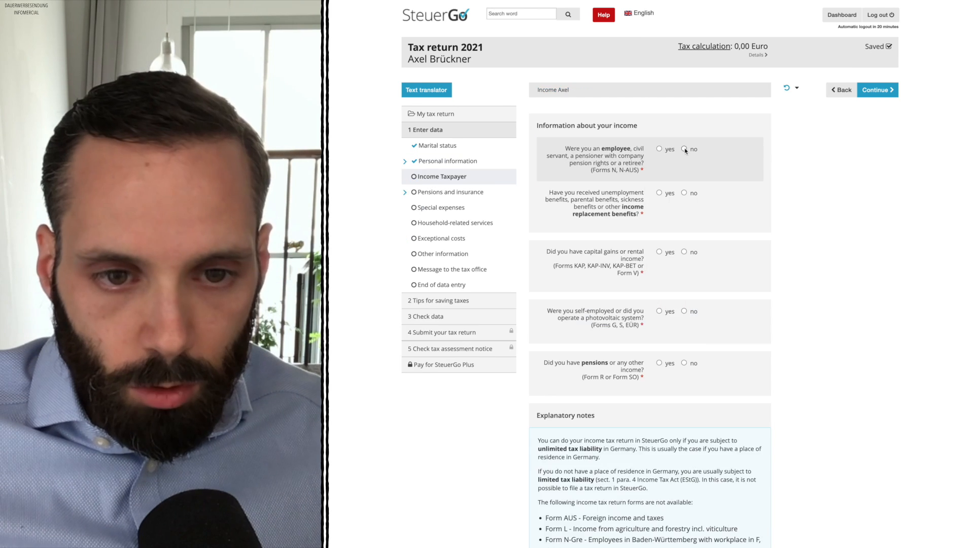
# Declare capital gains from capital assets, answering no to employment, income replacement benefits, renting and leasing, and self-employment
pyautogui.click(684, 149)
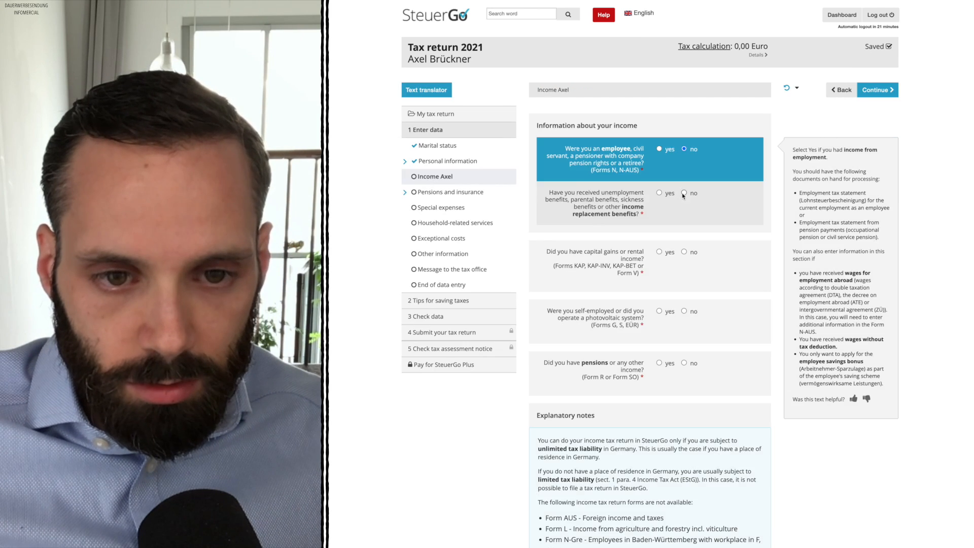
pyautogui.click(684, 193)
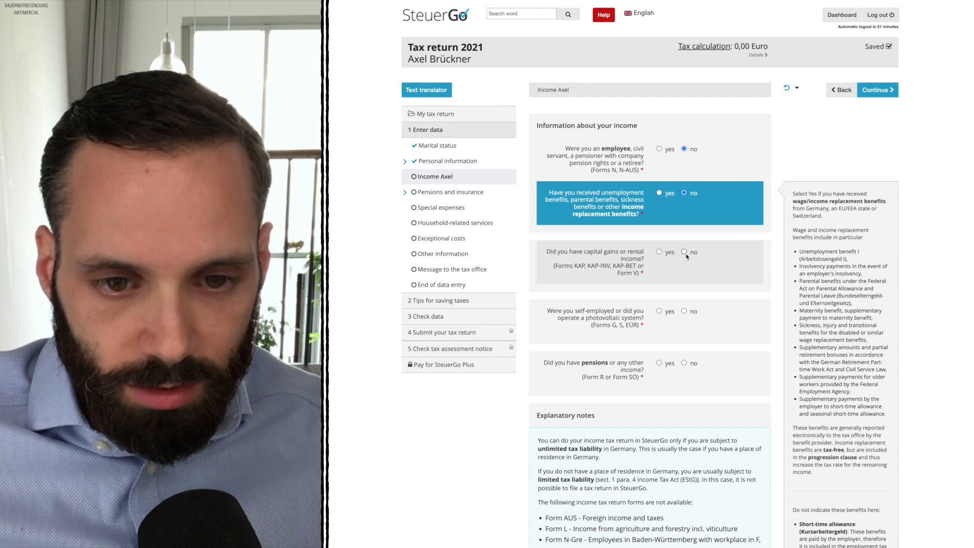
pyautogui.click(659, 251)
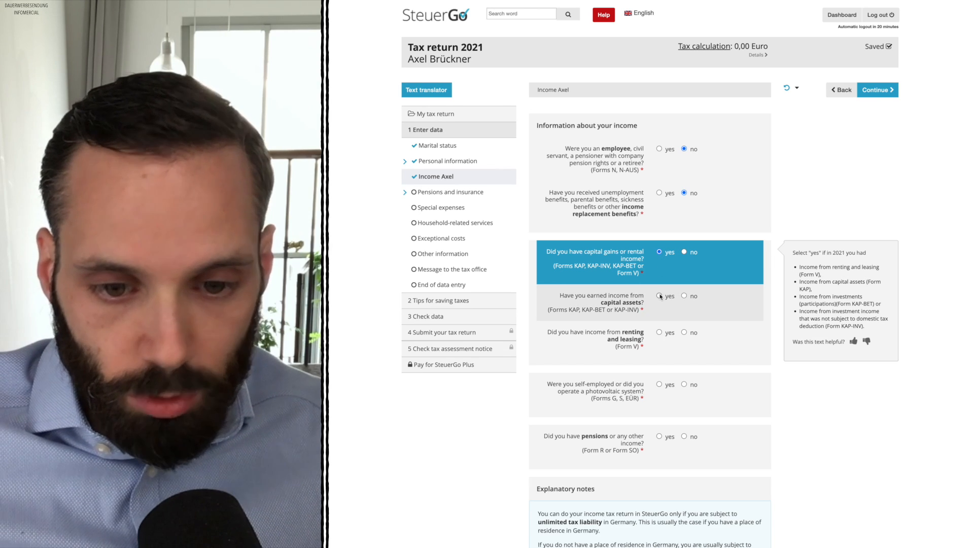
pyautogui.click(660, 296)
pyautogui.click(685, 333)
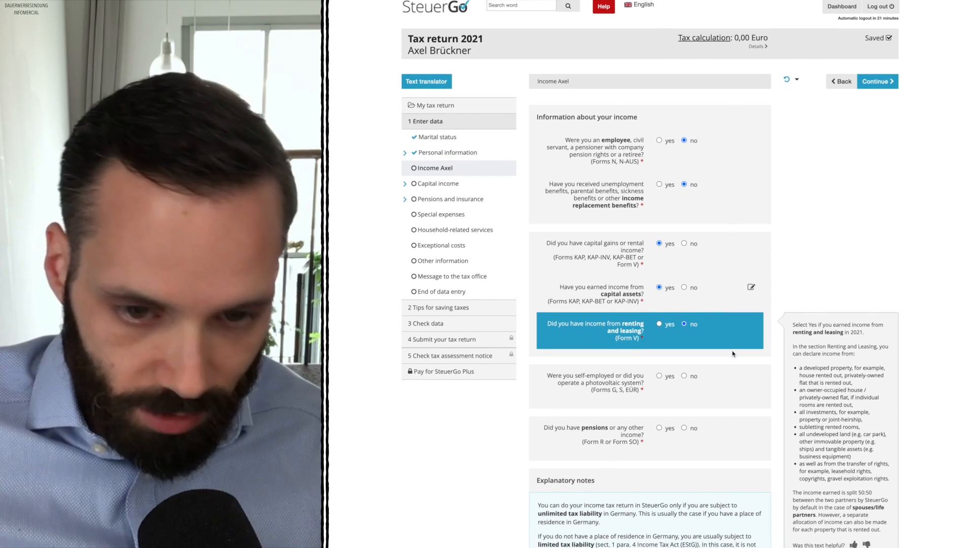
pyautogui.scroll(-2, 732, 354)
pyautogui.click(686, 290)
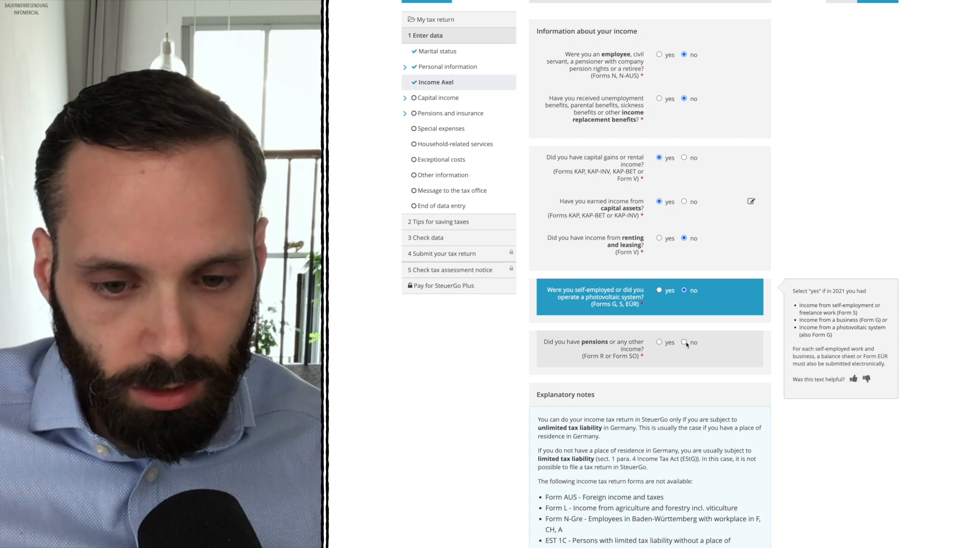
# Open the capital assets details and add a capital gains entry for the bank
pyautogui.click(752, 202)
pyautogui.click(752, 149)
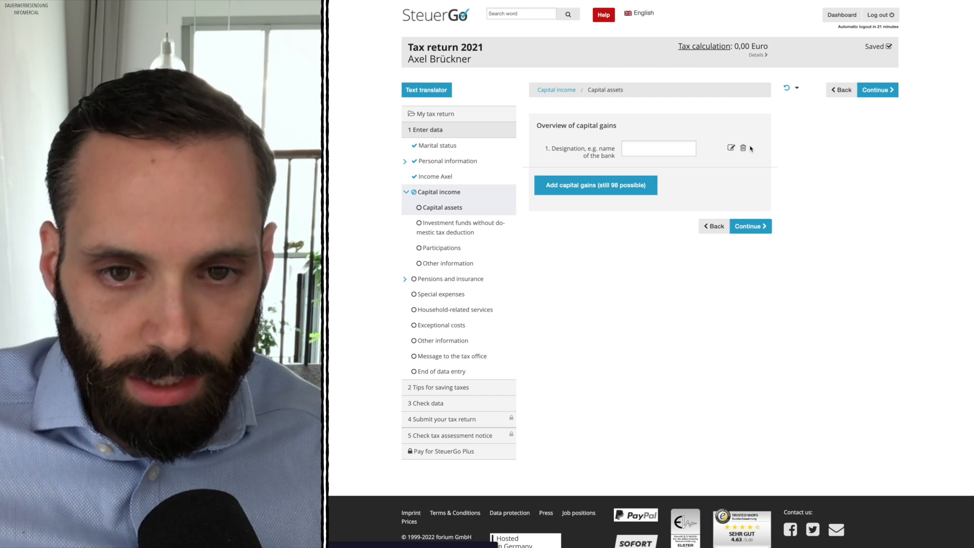
pyautogui.click(600, 185)
# Enter 1201 € as both the capital gains and the profits from sale of shares, and declare no losses
pyautogui.click(687, 202)
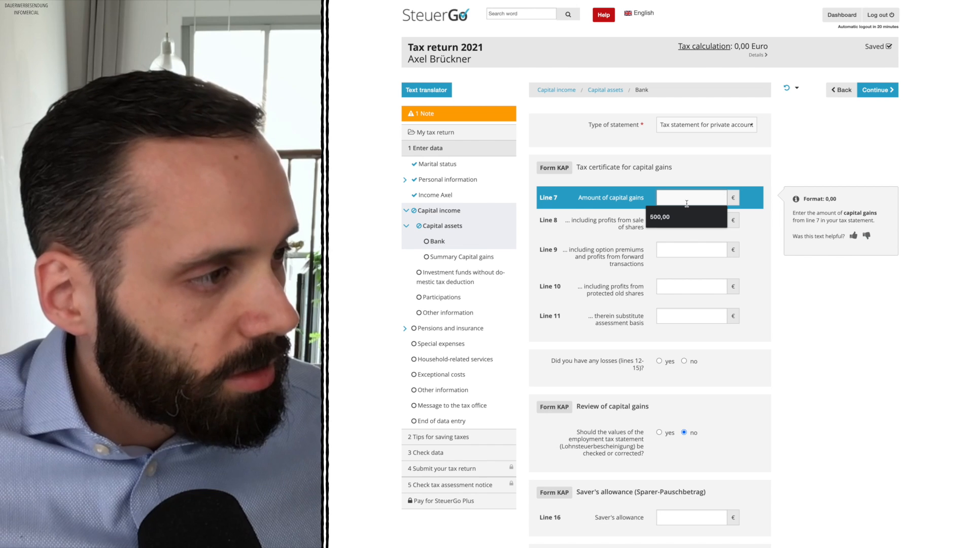
pyautogui.write('1')
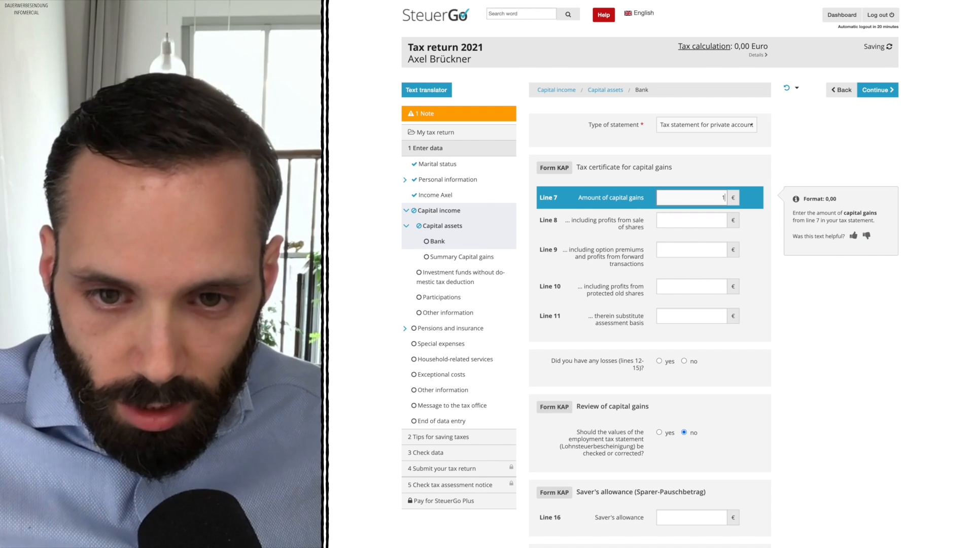
pyautogui.write('201')
pyautogui.press('Tab')
pyautogui.write('1201')
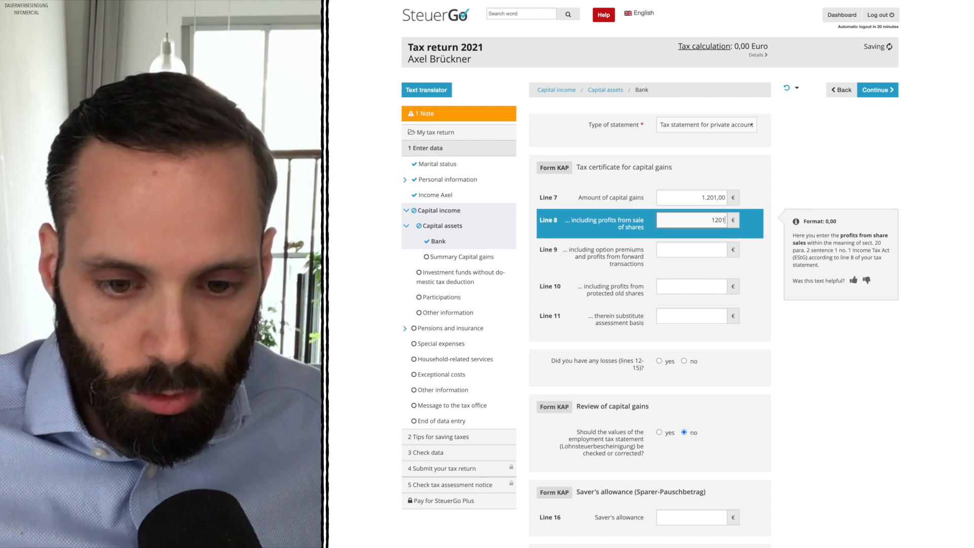
pyautogui.click(684, 361)
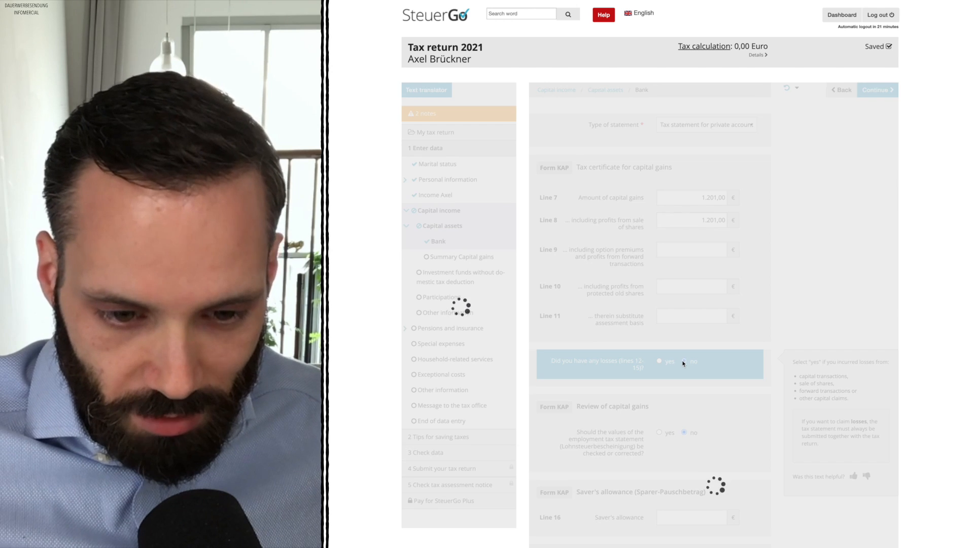
# Set the saver's allowance to 801 € and the foreign capital gains to 0 €
pyautogui.scroll(-5, 683, 363)
pyautogui.click(700, 249)
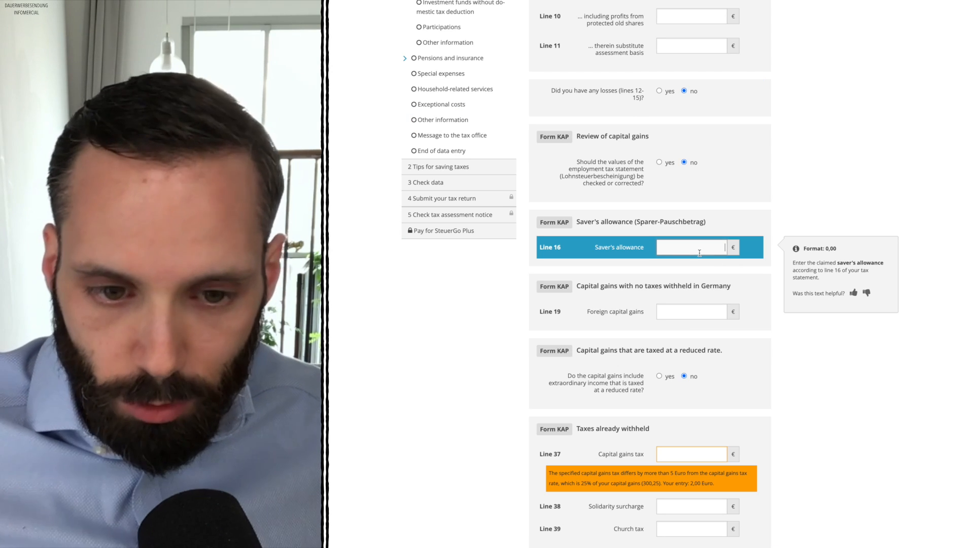
pyautogui.write('801')
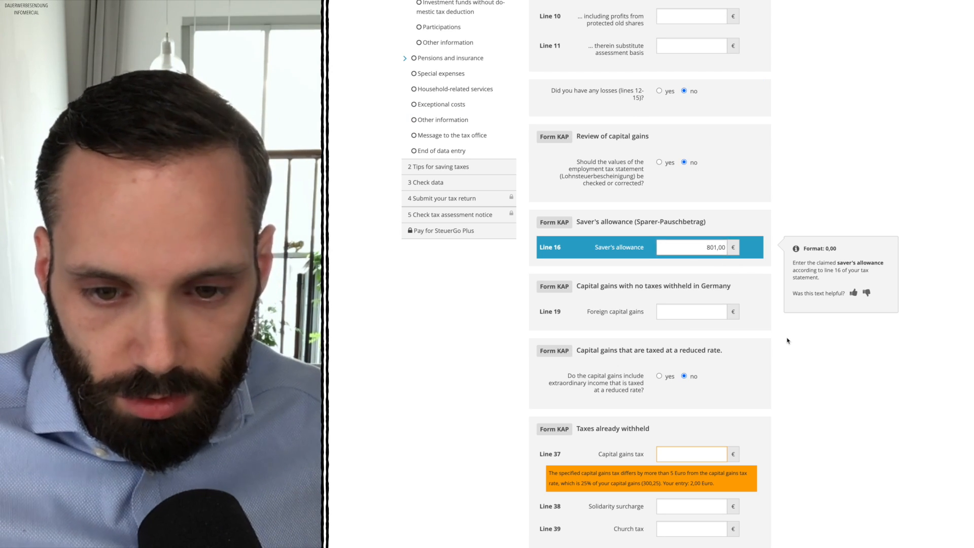
pyautogui.press('Tab')
pyautogui.write('0')
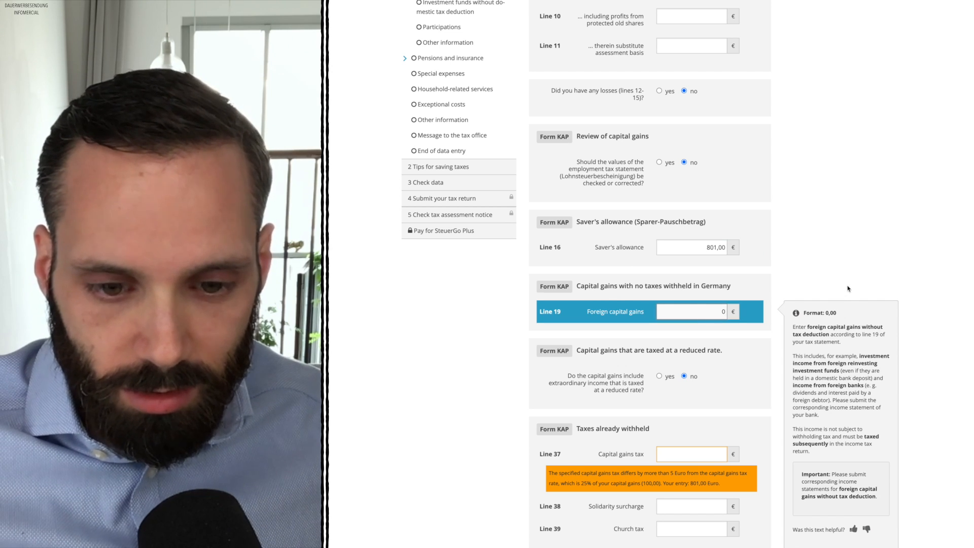
# Enter 100 € as the capital gains tax already withheld and proceed to the capital gains summary
pyautogui.scroll(-3, 710, 282)
pyautogui.click(704, 280)
pyautogui.write('100,00')
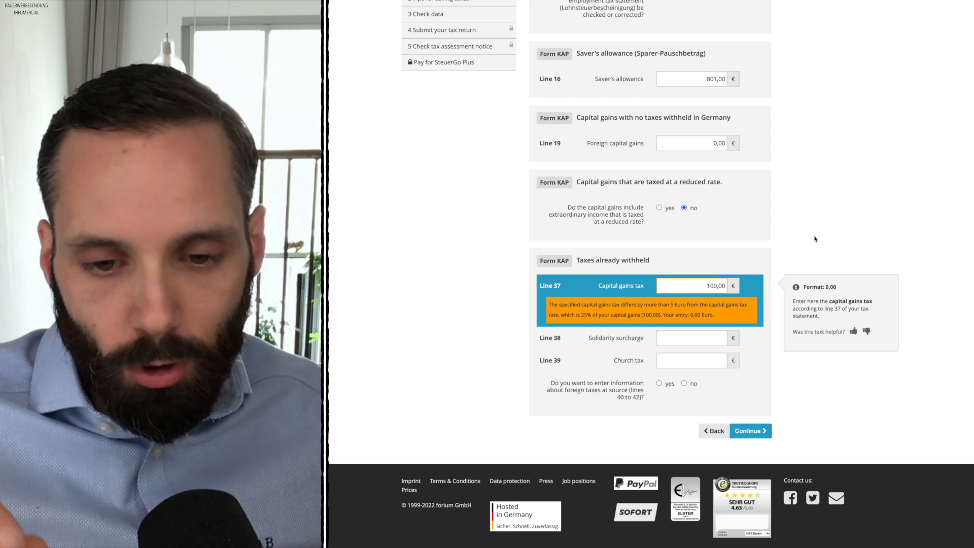
pyautogui.press('Tab')
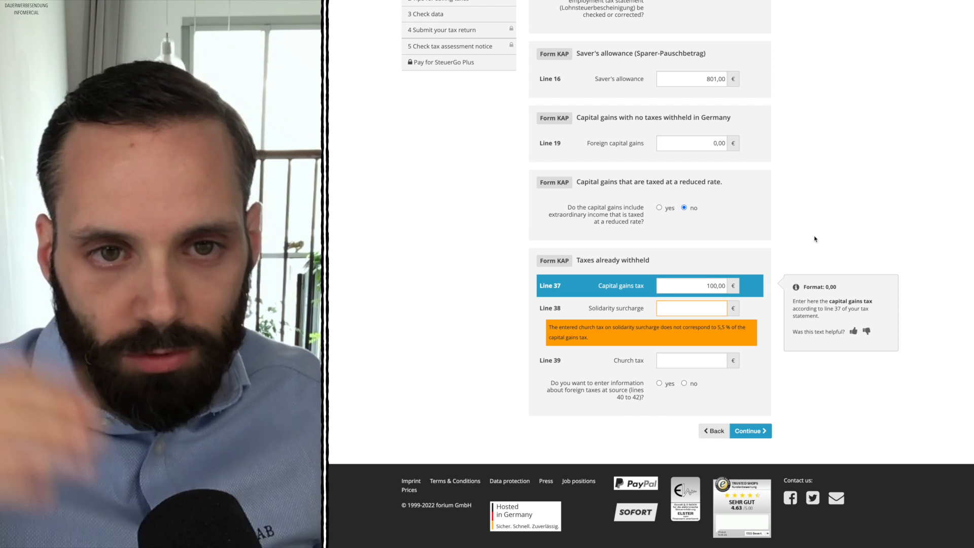
pyautogui.press('Return')
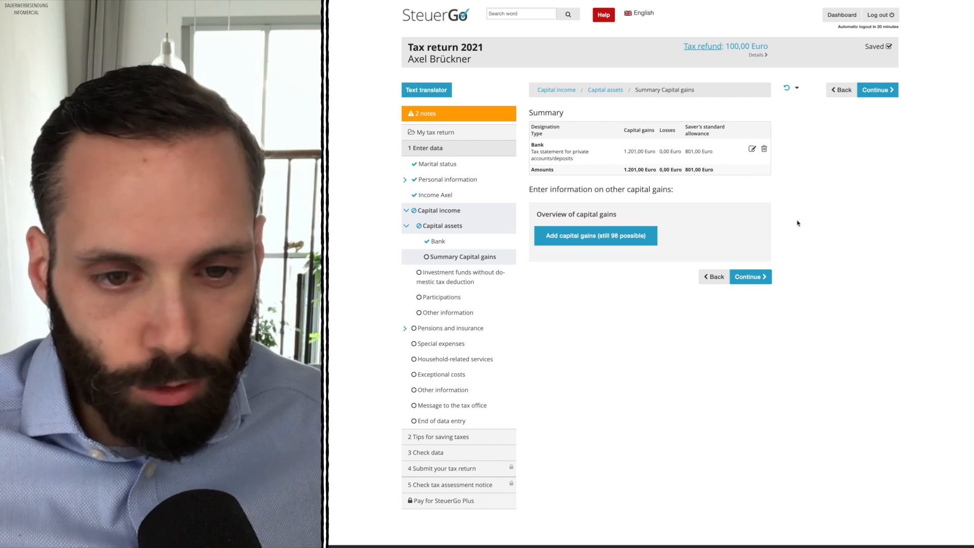
# Accept the capital gains summary and keep all investment fund questions without domestic tax deduction answered no
pyautogui.click(749, 277)
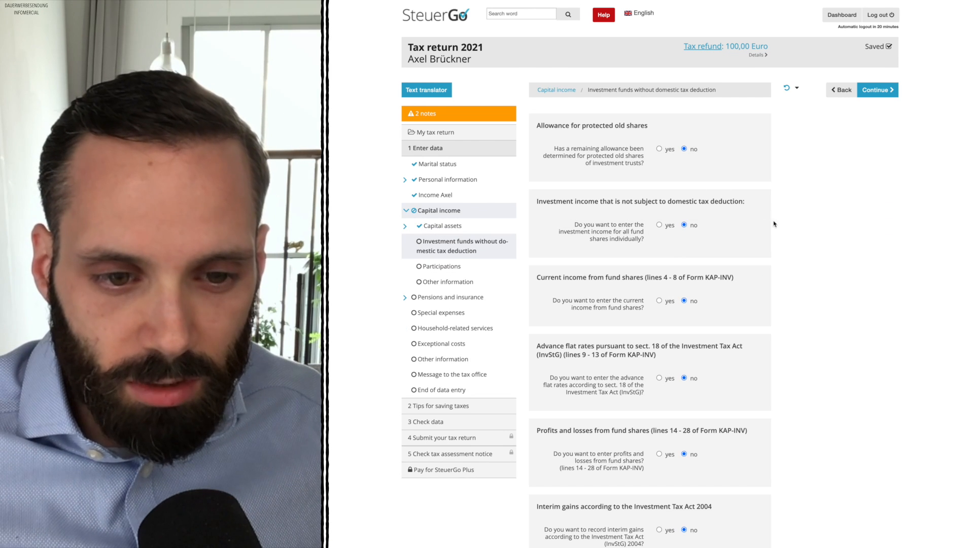
pyautogui.scroll(-3, 782, 233)
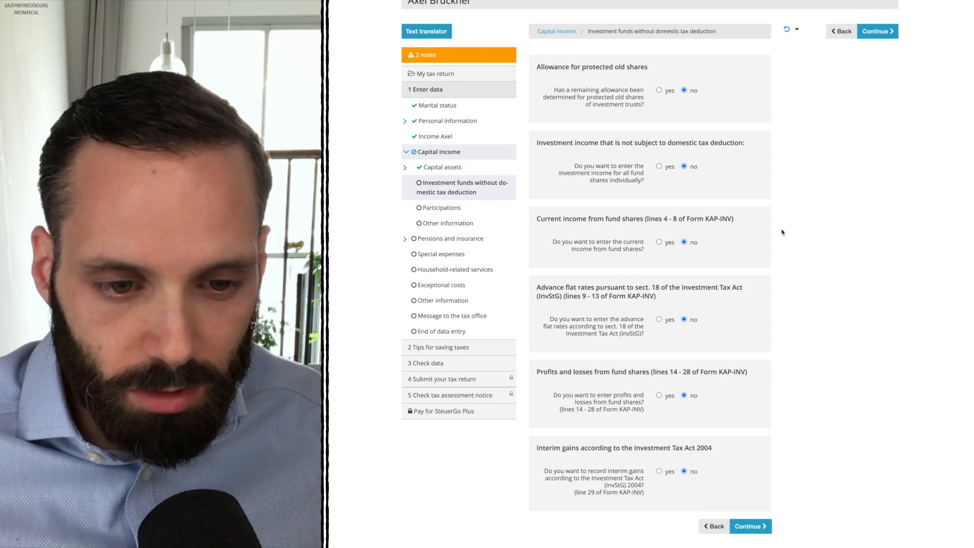
pyautogui.scroll(-1, 781, 232)
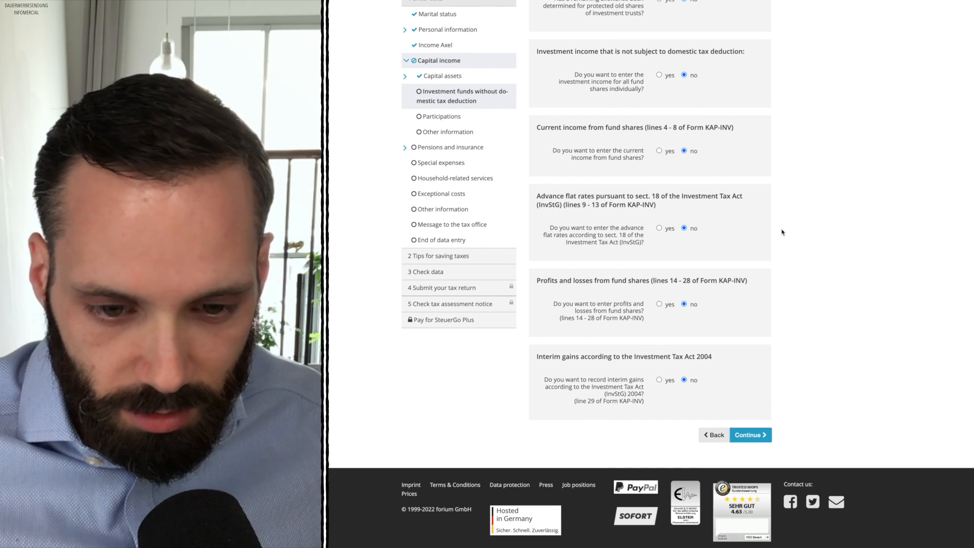
pyautogui.click(755, 436)
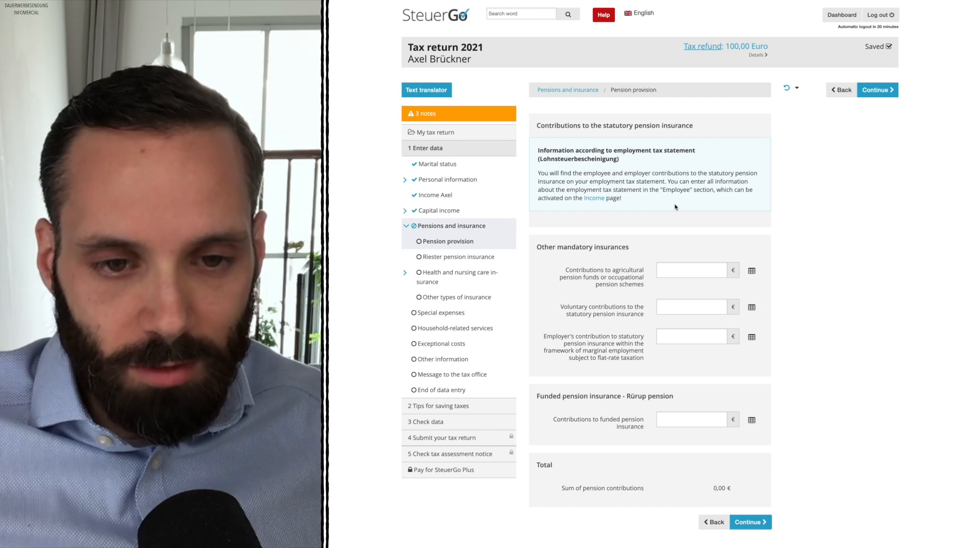
# Enter 4464 € as contributions to agricultural pension funds or occupational pension schemes
pyautogui.doubleClick(554, 162)
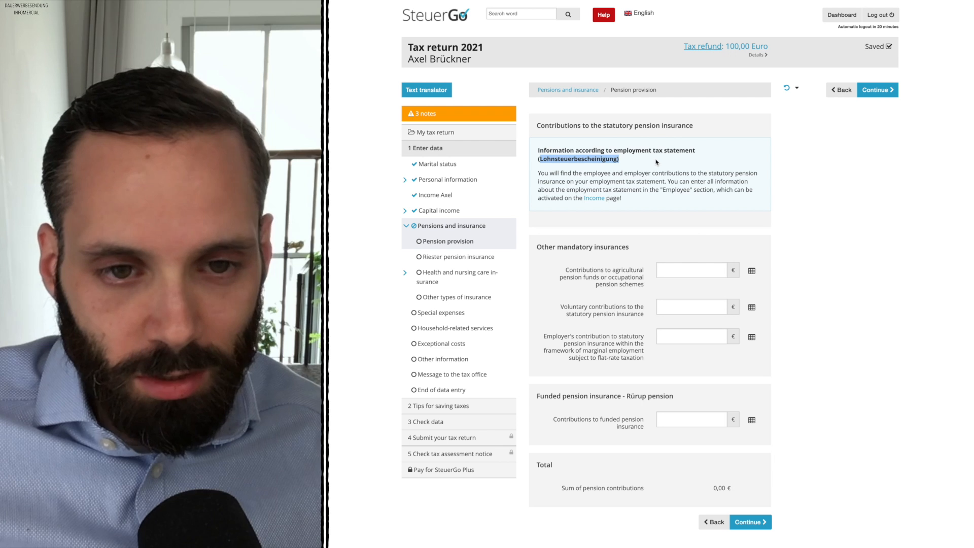
pyautogui.click(695, 276)
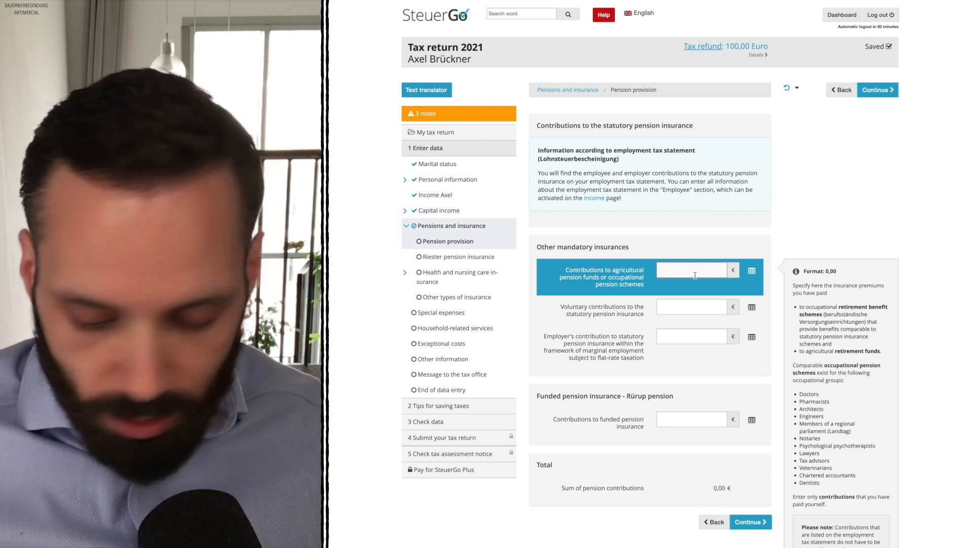
pyautogui.write('4464')
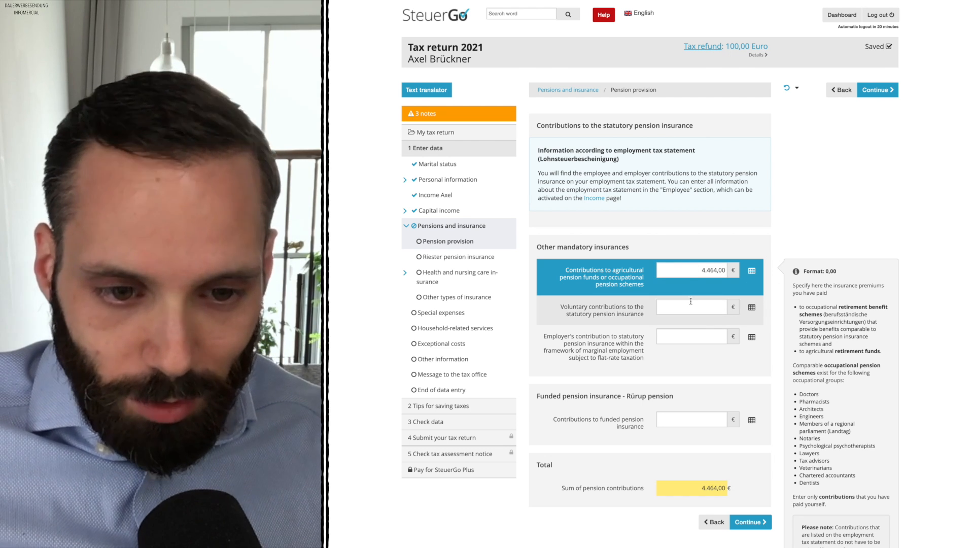
# Leave the voluntary pension contributions empty and enter 4464 € as the employer's contribution to statutory pension insurance for marginal employment
pyautogui.moveTo(558, 306); pyautogui.dragTo(667, 306)
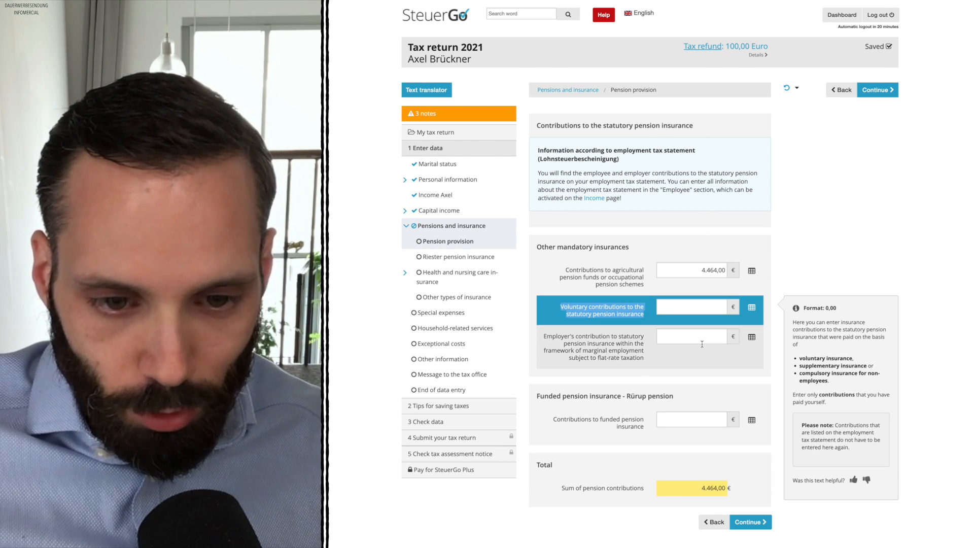
pyautogui.click(804, 274)
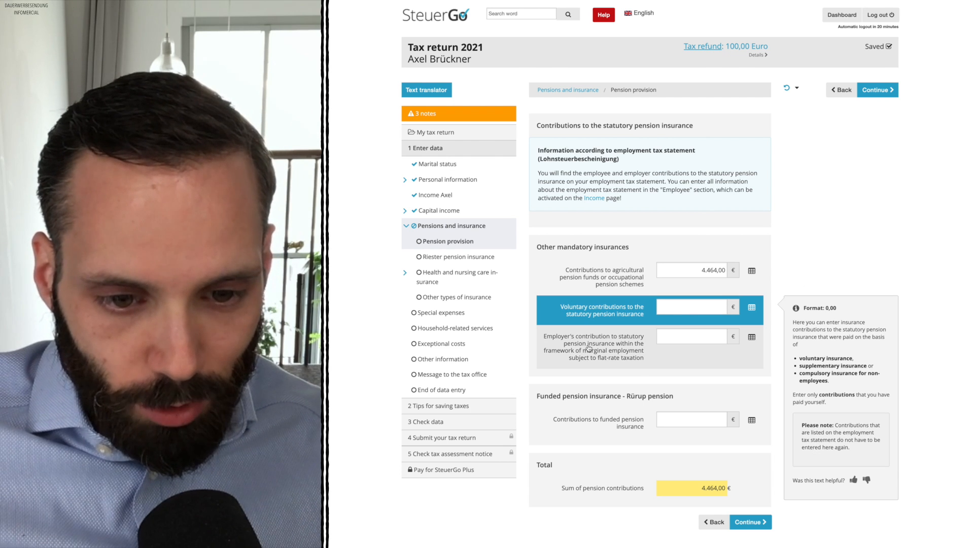
pyautogui.click(687, 335)
pyautogui.write('4464')
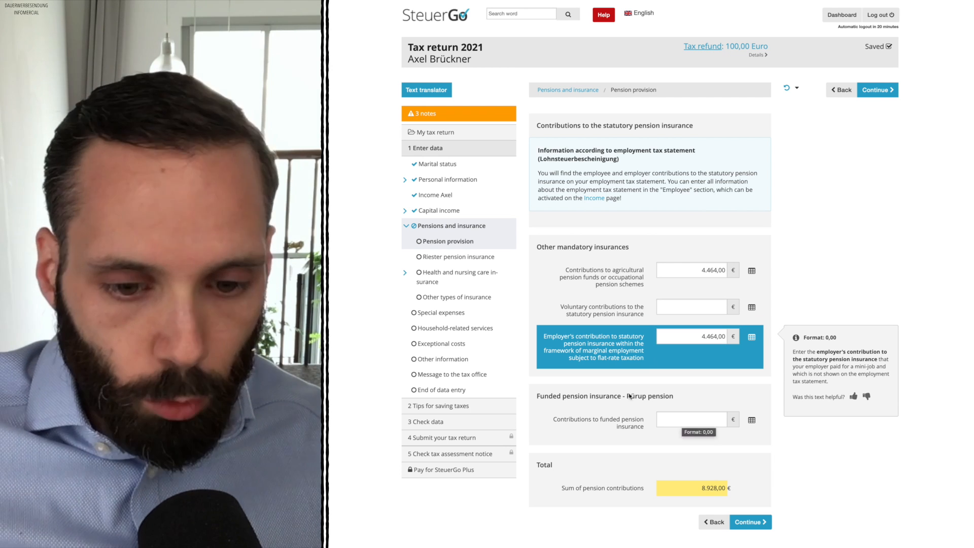
# Enter 2359,08 € as contributions to the funded Rürup pension insurance and proceed to the Riester pension section
pyautogui.moveTo(629, 396); pyautogui.dragTo(711, 397)
pyautogui.click(695, 416)
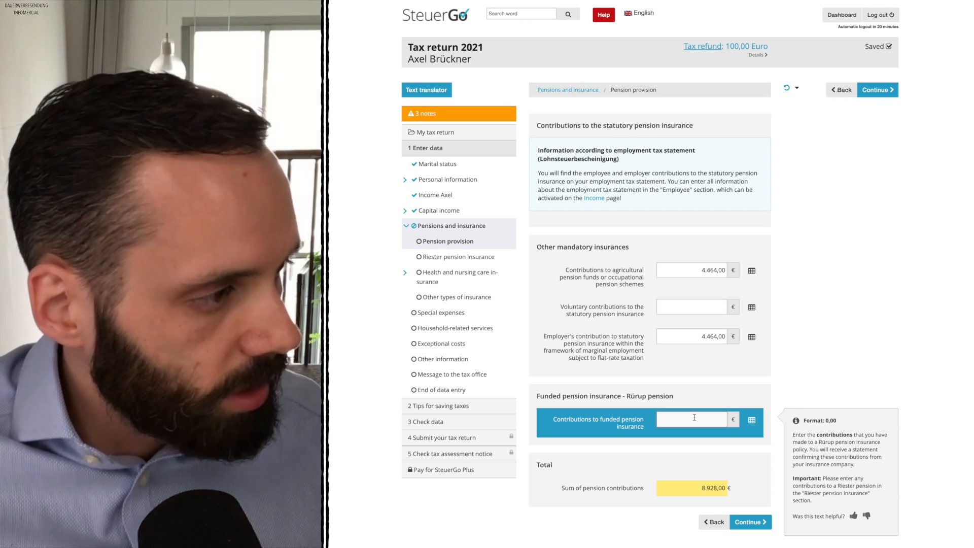
pyautogui.write('2359')
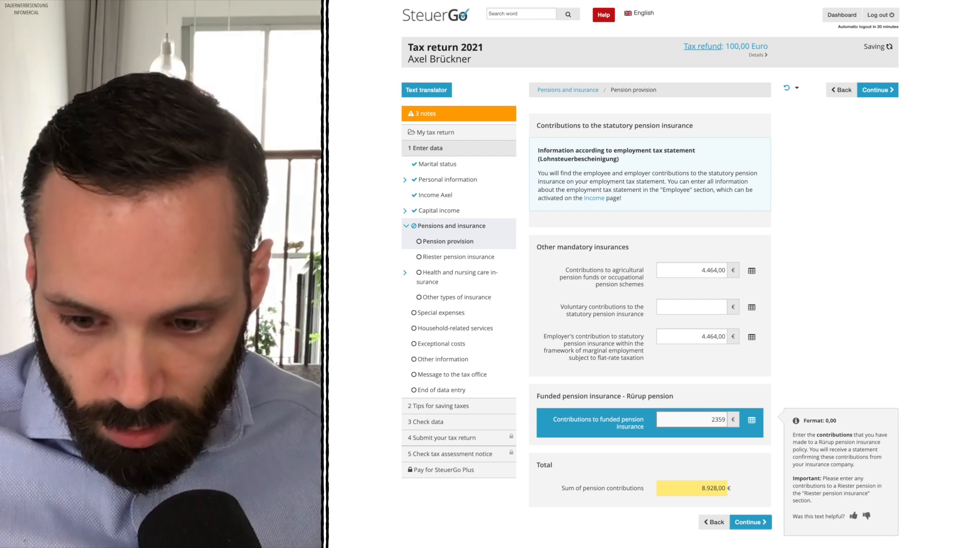
pyautogui.write(',08')
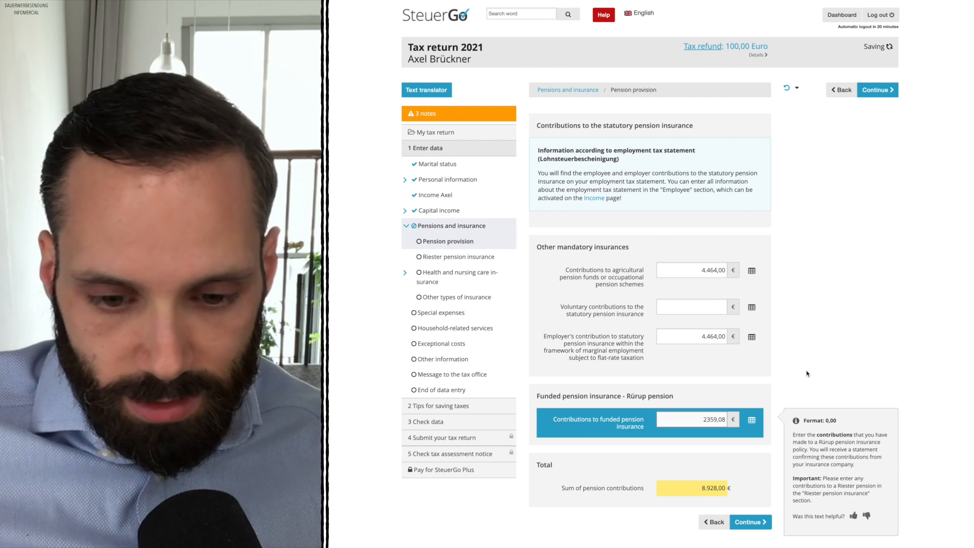
pyautogui.press('Return')
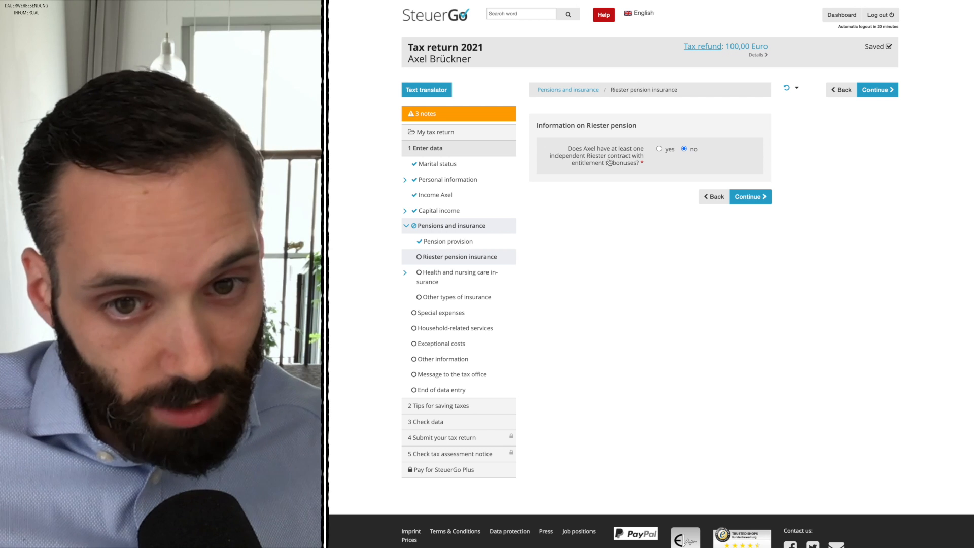
# Declare a Riester contract as direct beneficiary without pension fund membership, entering 1925 € contributions paid and answering no to Wohn-Riester
pyautogui.click(660, 149)
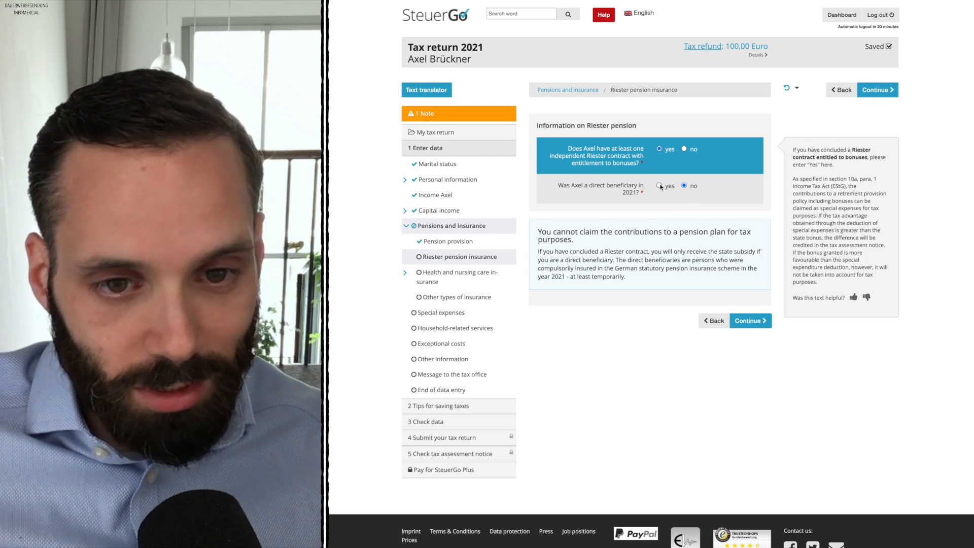
pyautogui.click(660, 185)
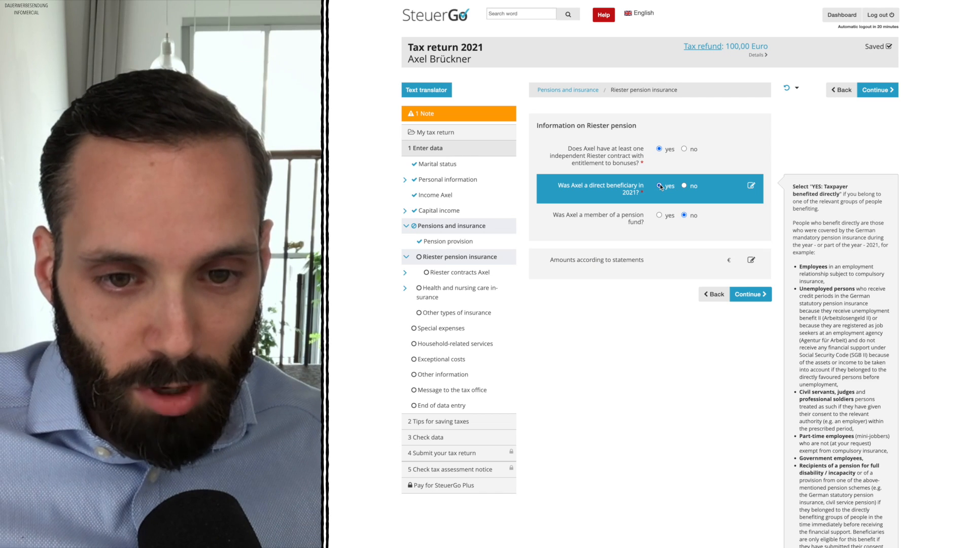
pyautogui.click(659, 216)
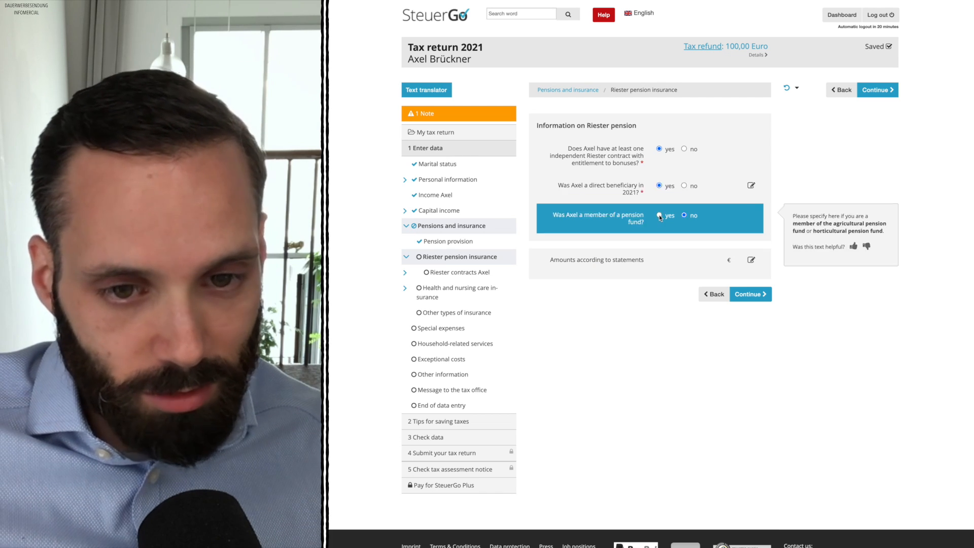
pyautogui.click(684, 215)
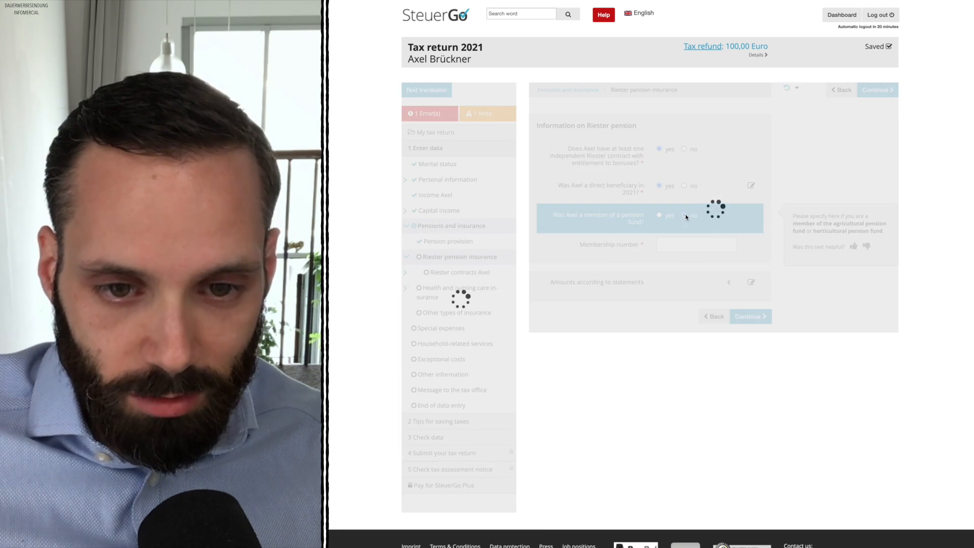
pyautogui.write('1925')
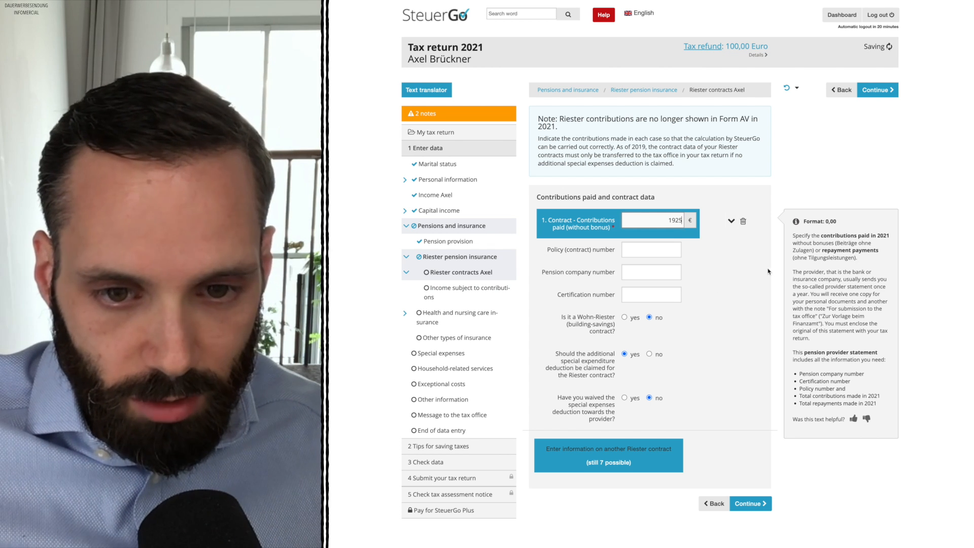
pyautogui.click(647, 318)
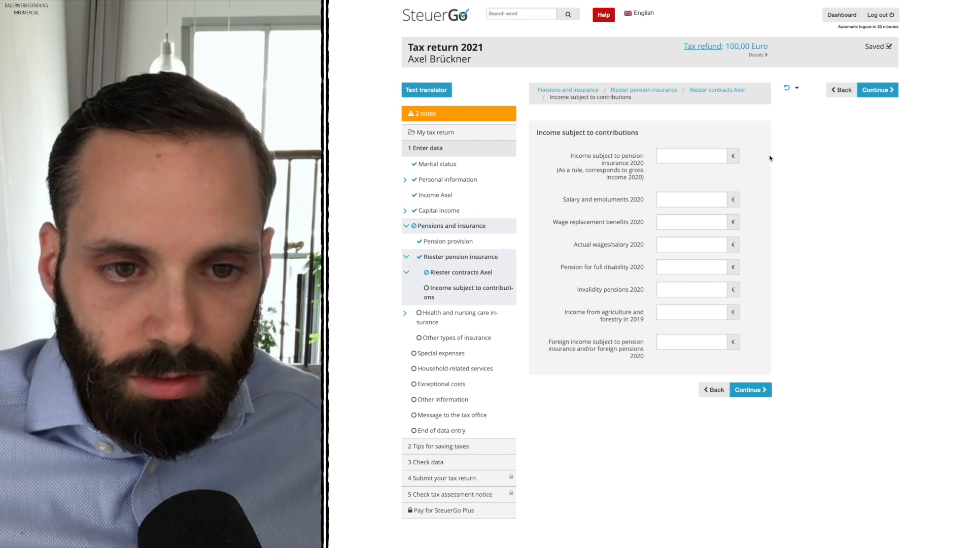
# Enter 48000 € as both the 2020 income subject to pension insurance and the actual 2020 wages
pyautogui.click(698, 151)
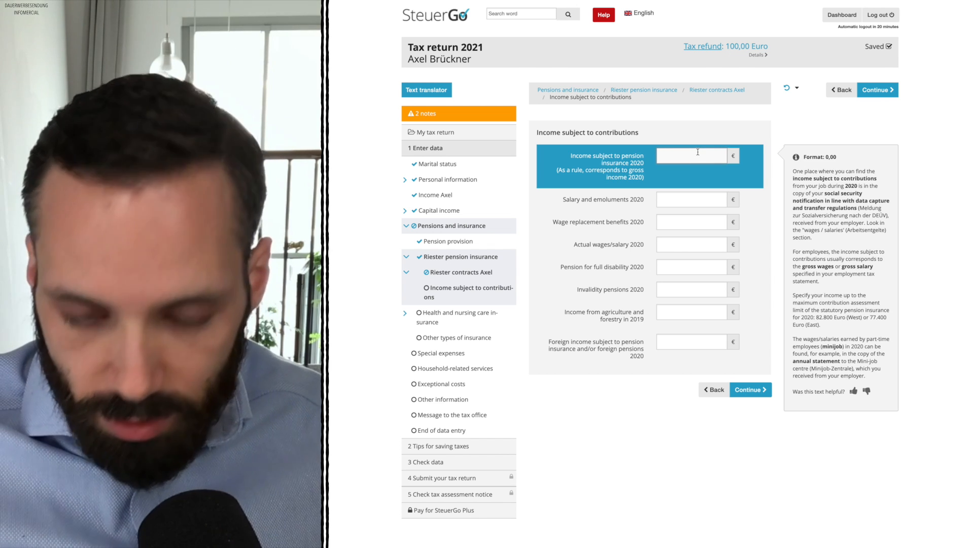
pyautogui.write('48000')
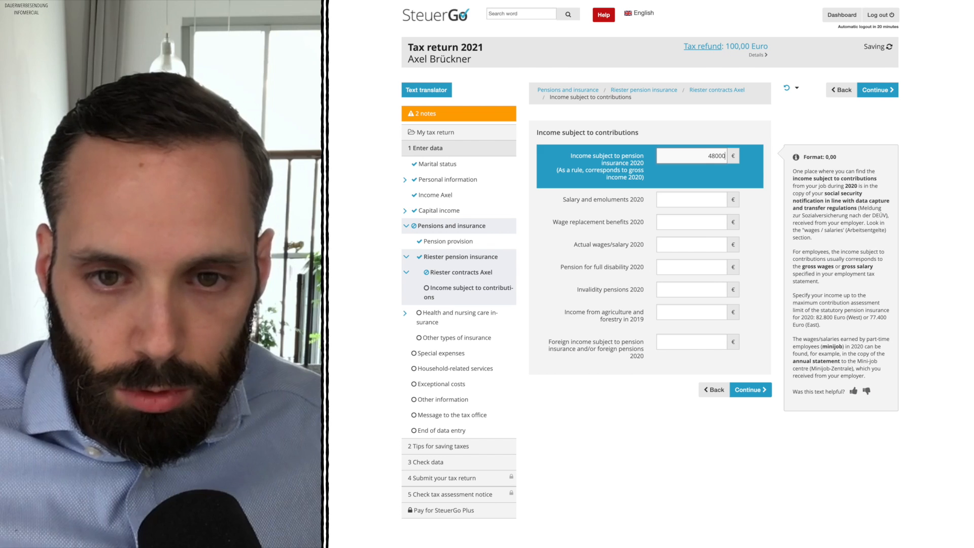
pyautogui.press('Tab')
pyautogui.press('Tab')
pyautogui.press('Tab')
pyautogui.write('4')
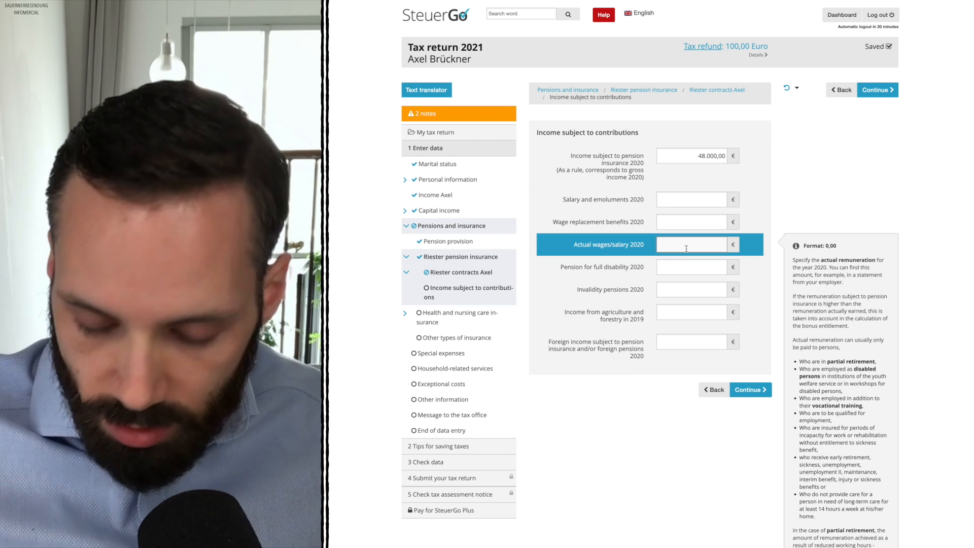
pyautogui.write('8.000')
pyautogui.click(841, 216)
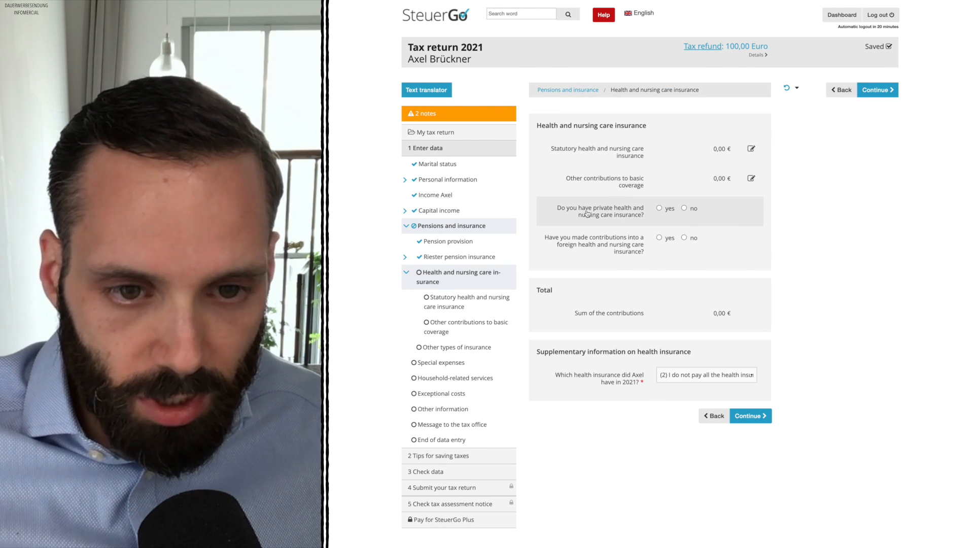
# Declare private health and nursing care insurance, no foreign contributions, and keep option (2), not paying all health insurance contributions personally
pyautogui.click(660, 208)
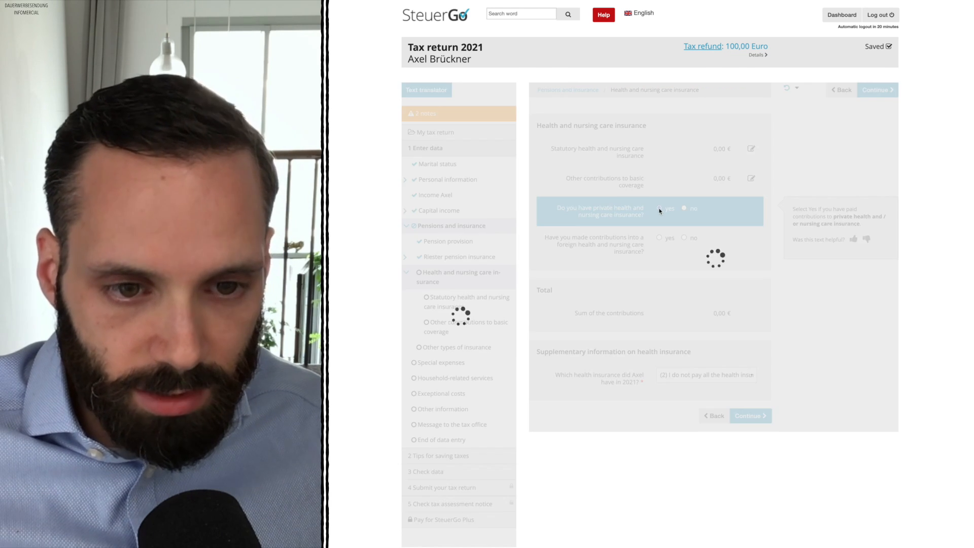
pyautogui.click(684, 238)
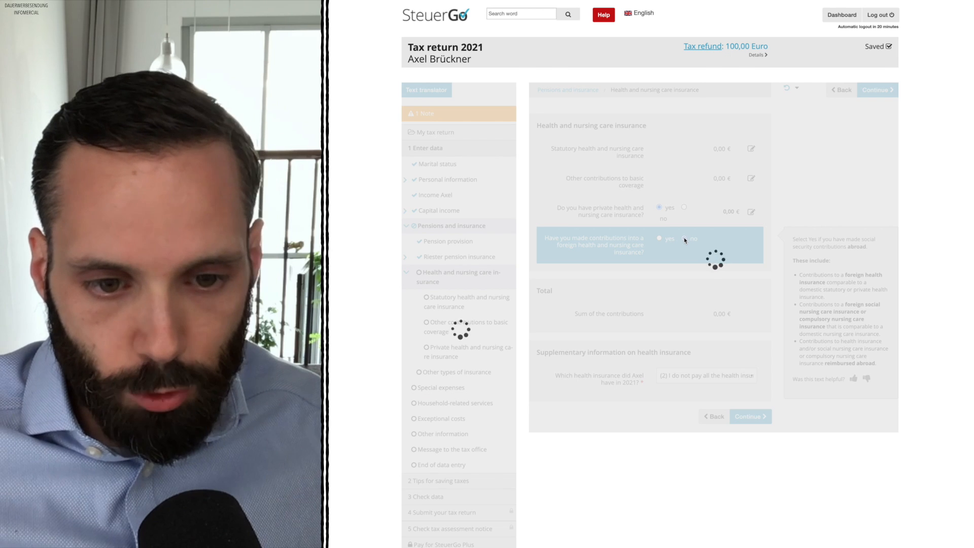
pyautogui.click(668, 378)
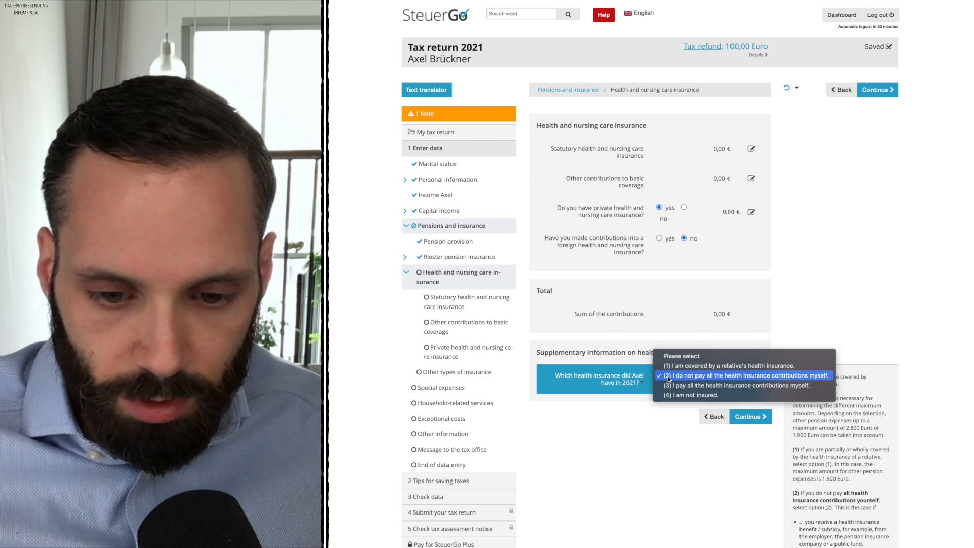
pyautogui.click(669, 379)
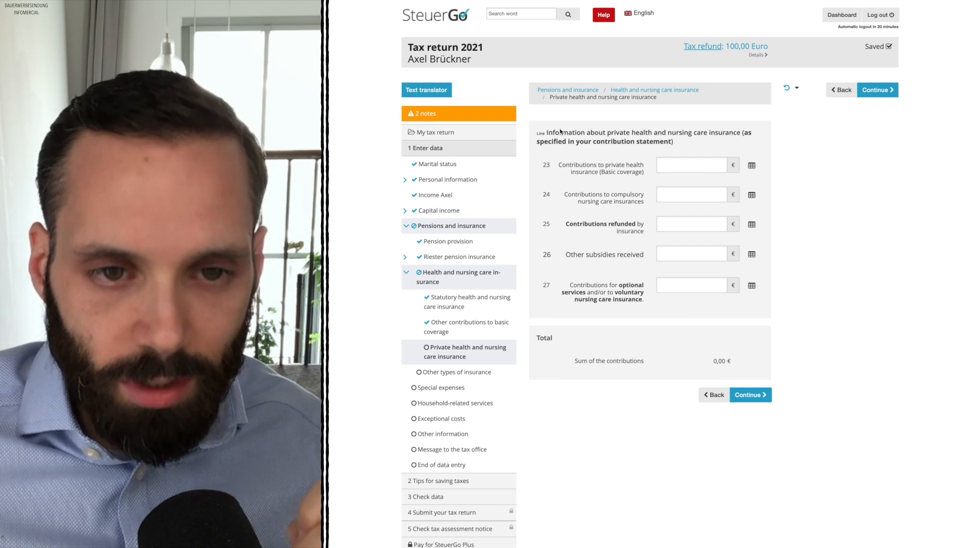
# Enter 2331,84 € for private health insurance basic coverage and 448,08 € for compulsory nursing care insurance
pyautogui.click(694, 166)
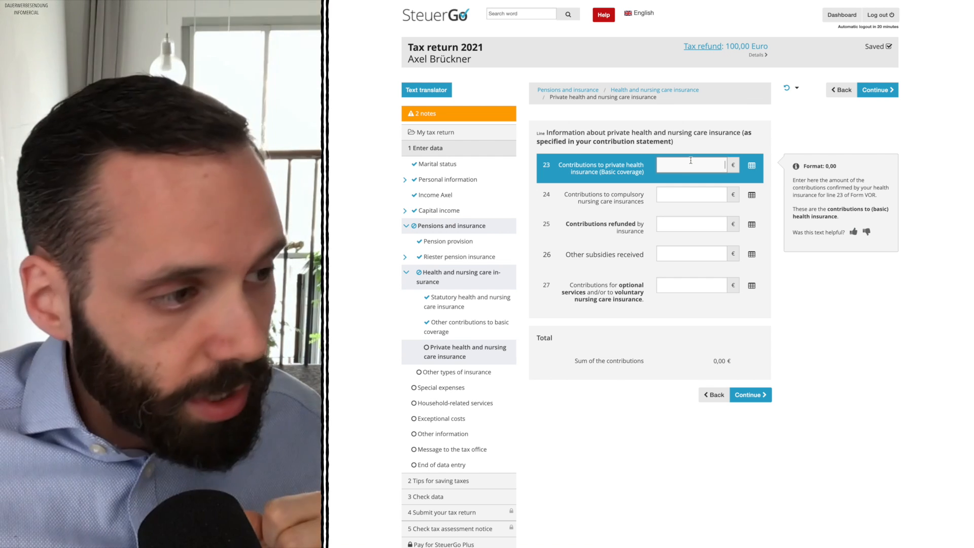
pyautogui.write('2331,84')
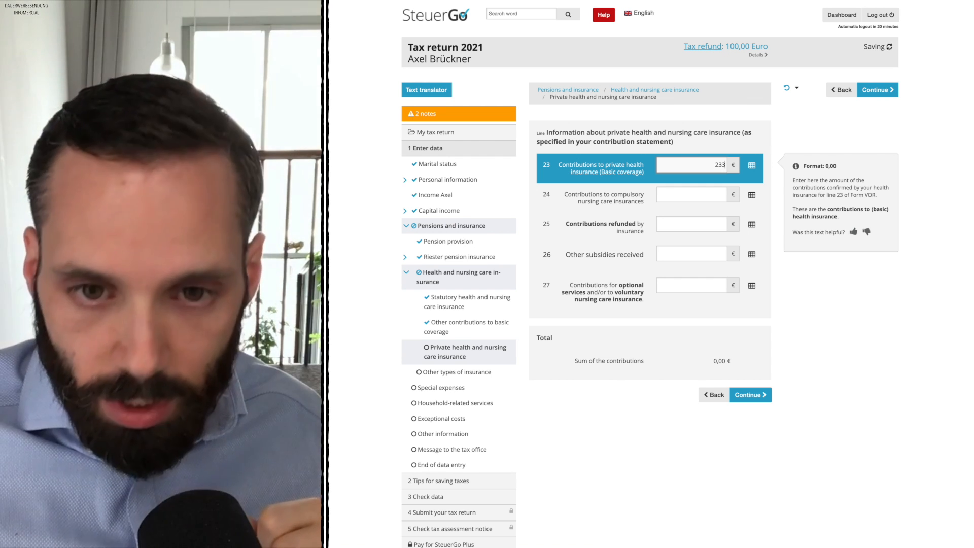
pyautogui.click(677, 193)
pyautogui.write('448')
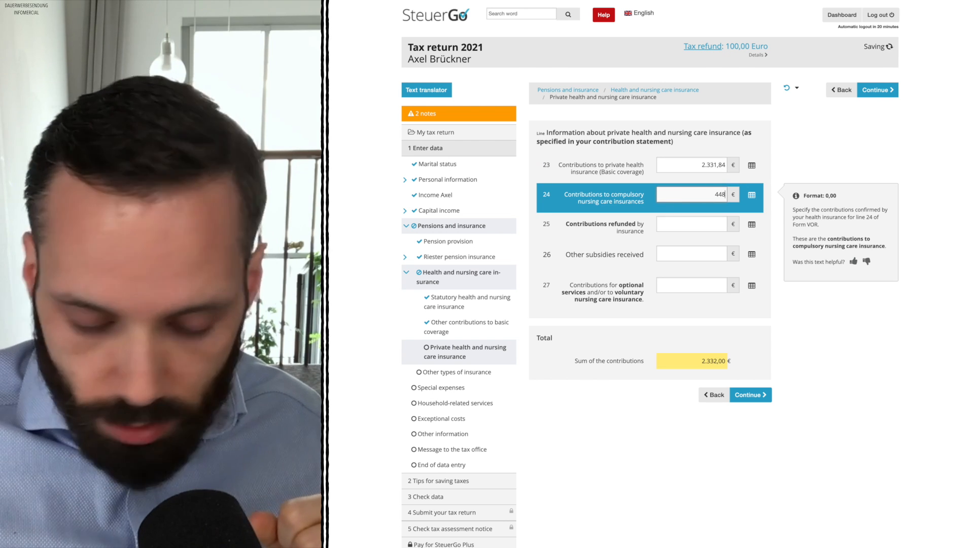
pyautogui.write(',08')
# Enter 532,68 € as contributions refunded and 887,16 € for optional services, and proceed to the other types of insurance
pyautogui.click(705, 231)
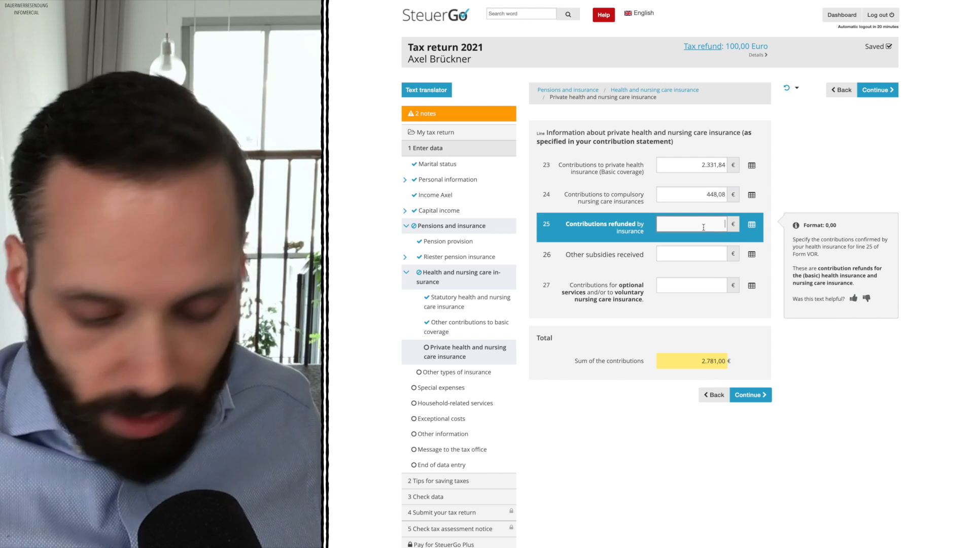
pyautogui.write('532')
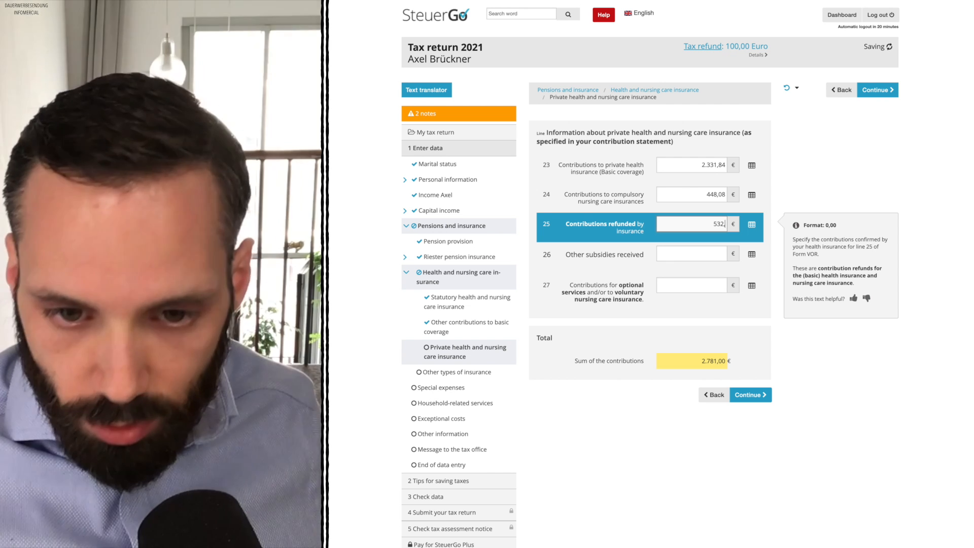
pyautogui.write(',68')
pyautogui.click(695, 287)
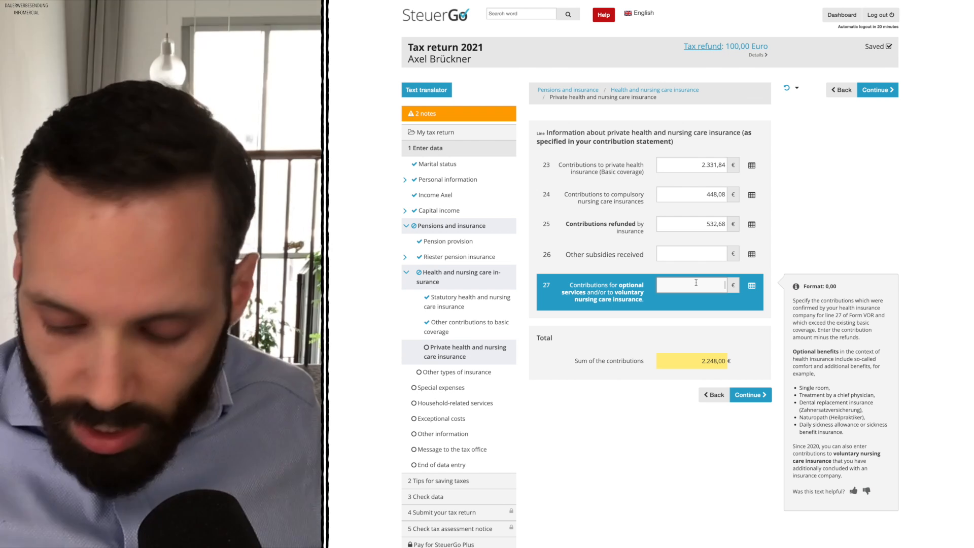
pyautogui.write('887')
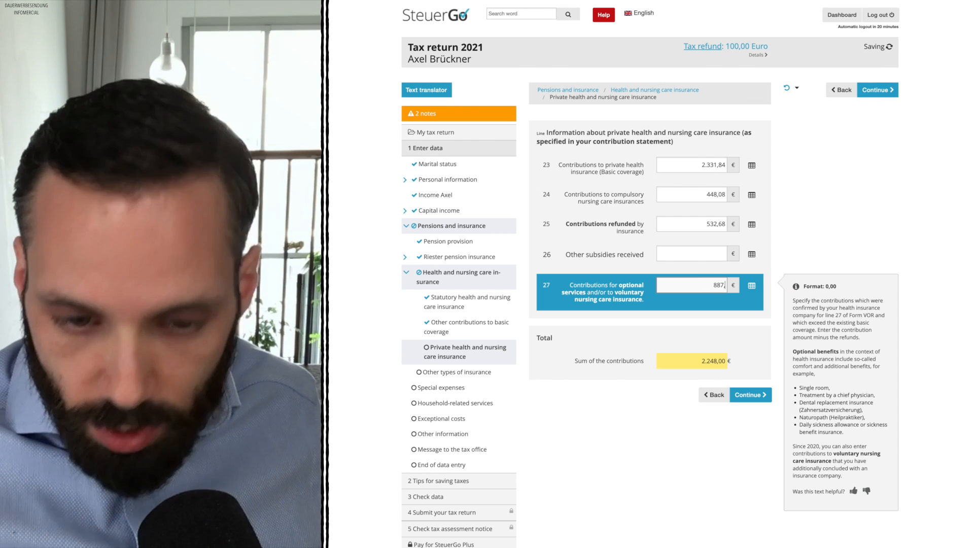
pyautogui.write(',16')
pyautogui.press('Return')
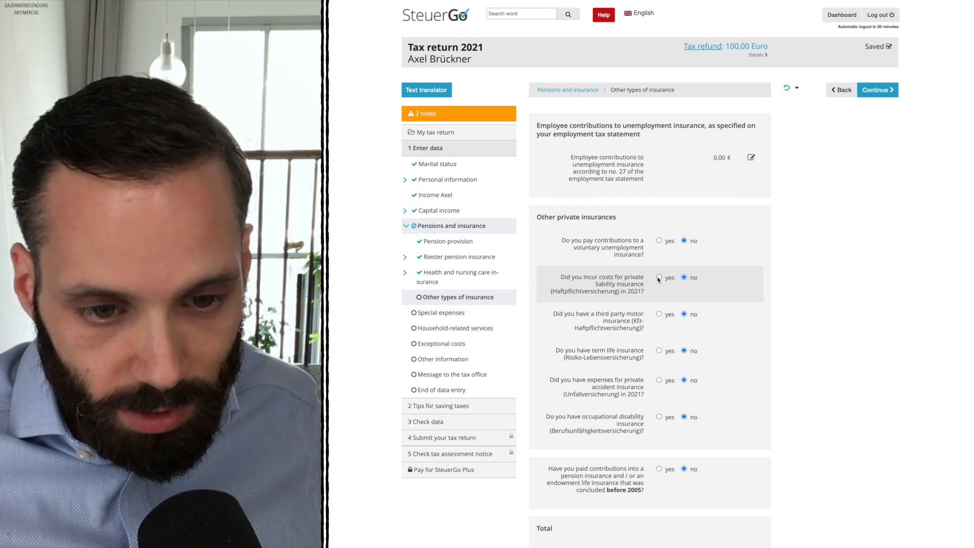
# Declare costs for private liability insurance and enter a contribution of 118,43 € for Private Haftpflichtversicherung
pyautogui.click(659, 278)
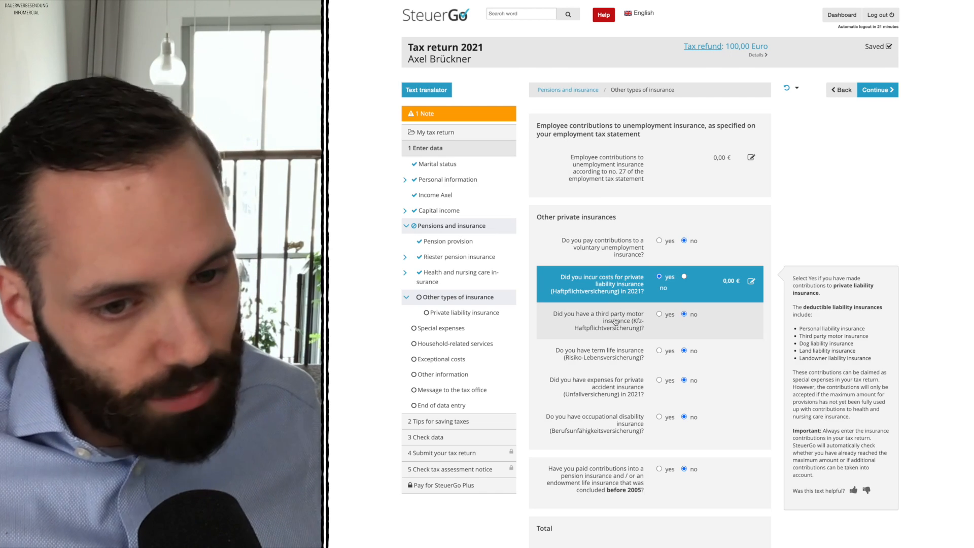
pyautogui.scroll(-1, 615, 321)
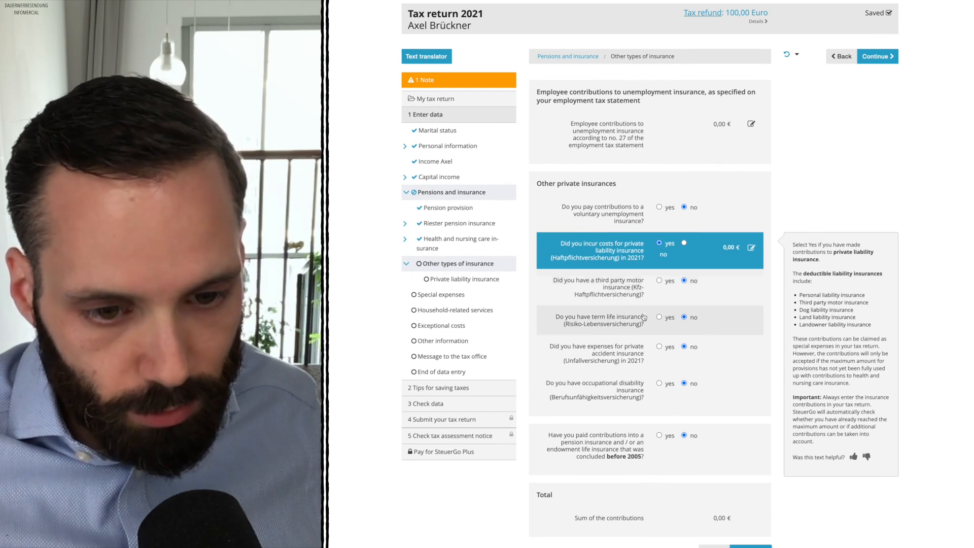
pyautogui.scroll(-2, 658, 321)
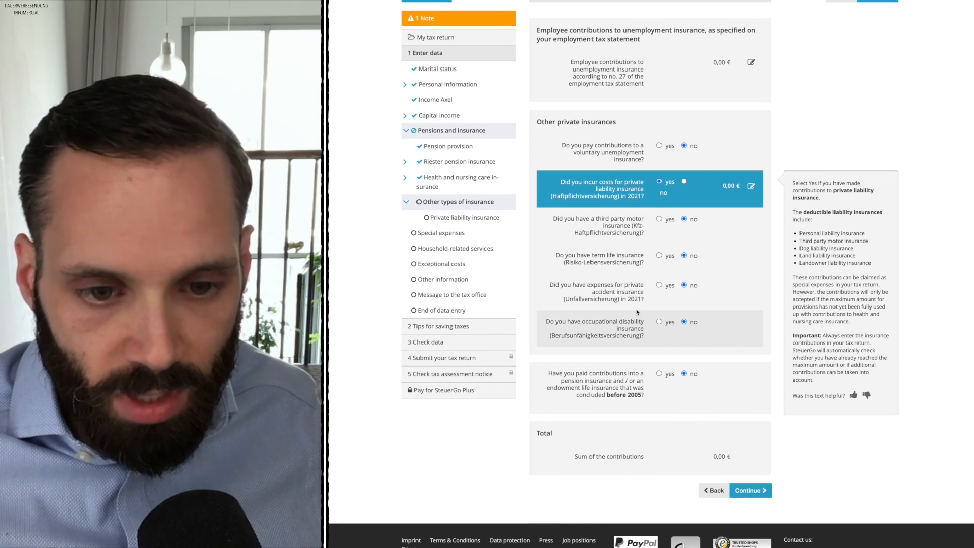
pyautogui.scroll(-1, 634, 314)
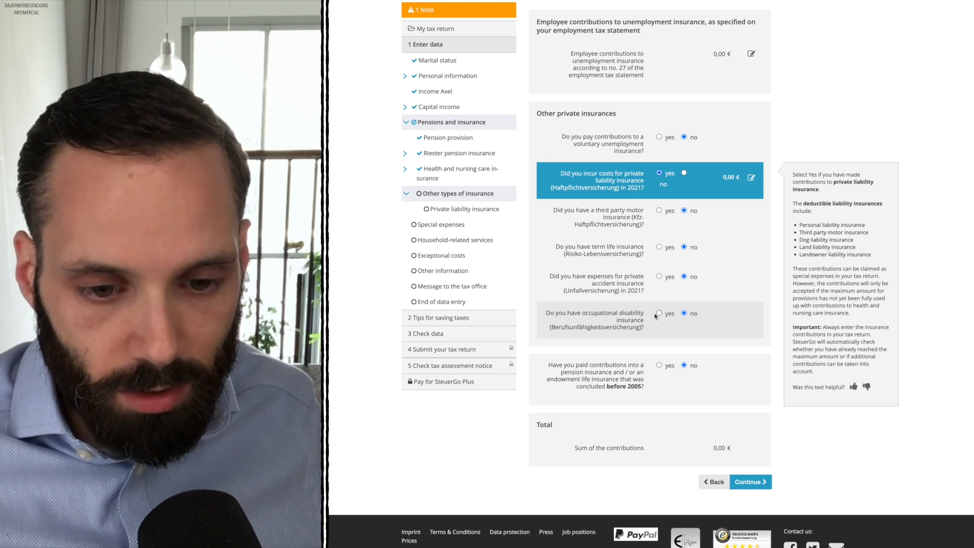
pyautogui.click(752, 177)
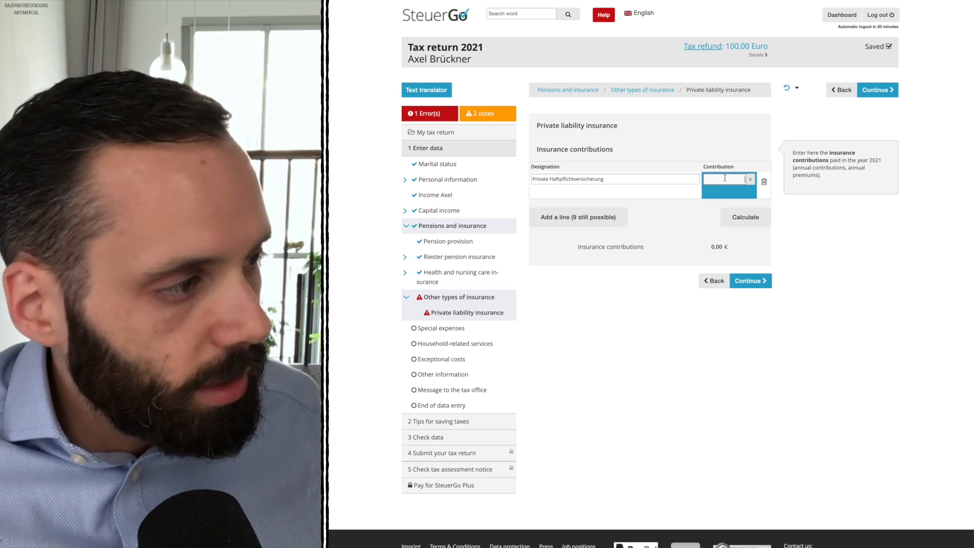
pyautogui.write('118,43')
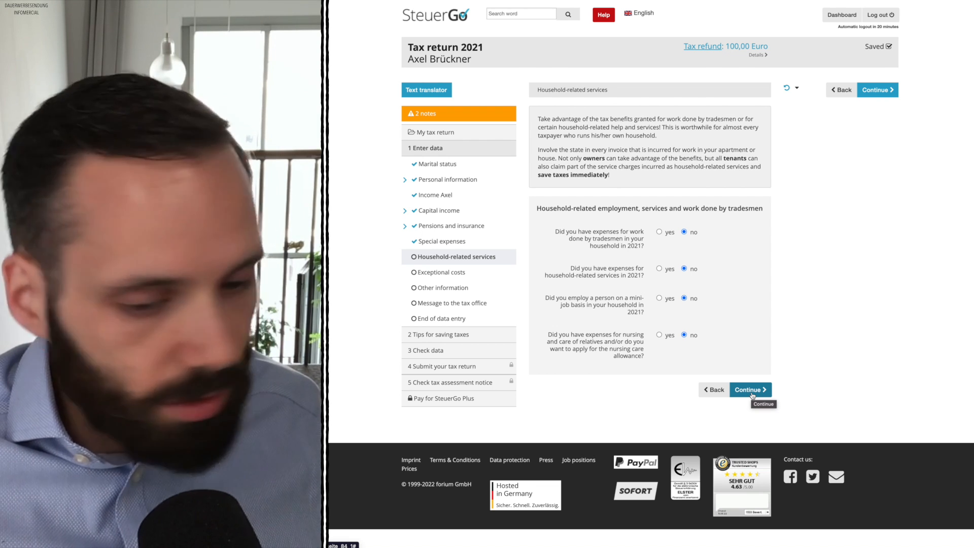
# Keep all household-related services answered no, deny financially supporting other people under exceptional costs, and proceed to the tax-saving tips
pyautogui.click(753, 395)
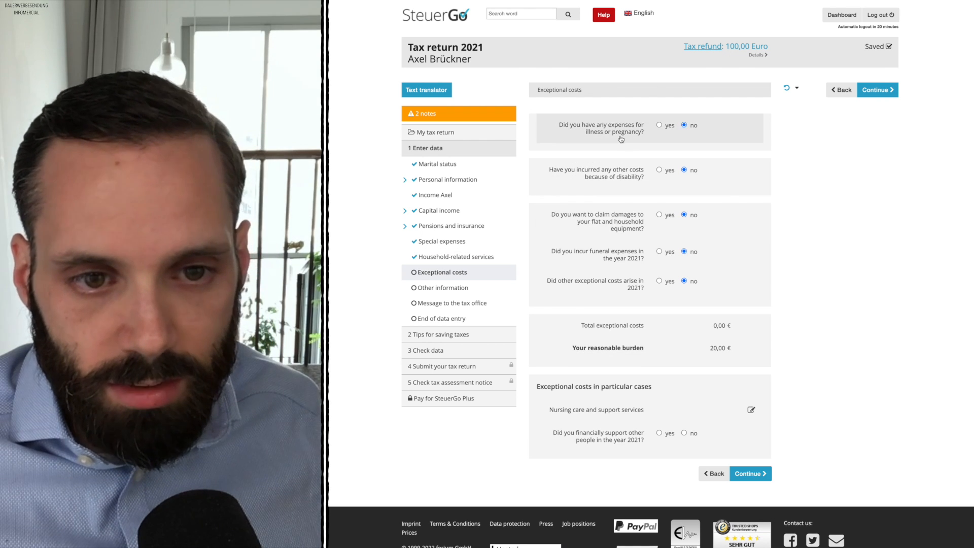
pyautogui.click(670, 432)
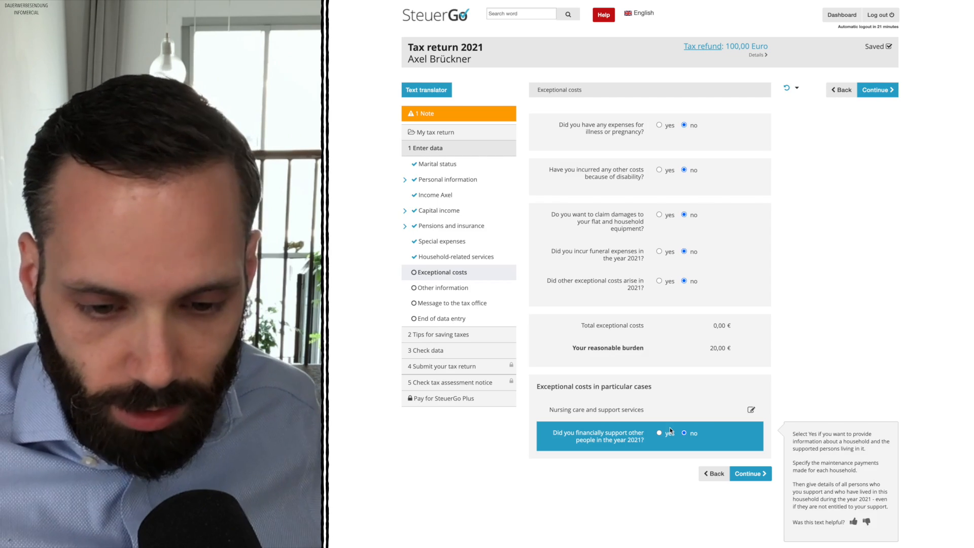
pyautogui.click(875, 90)
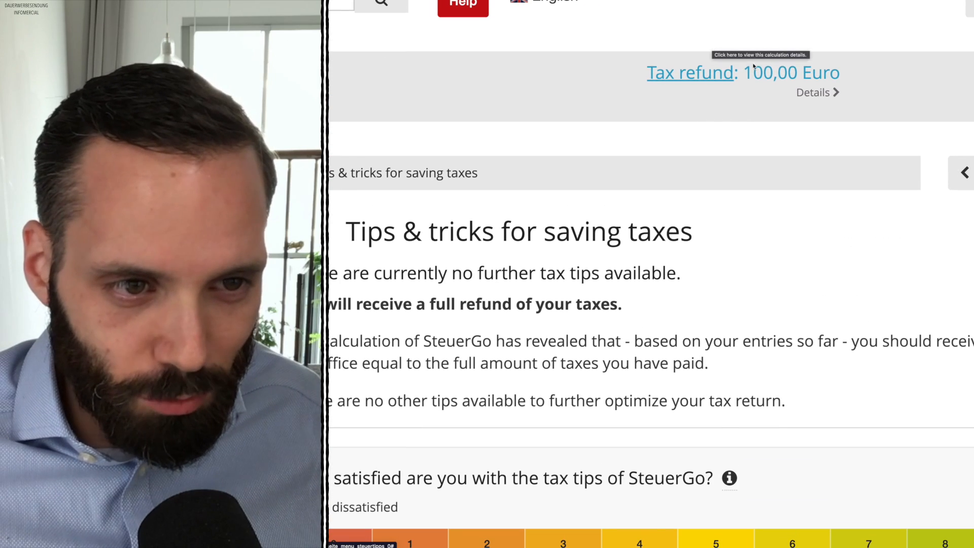
# Declare income as an employee and add an employment tax statement for the employer PerFinEx GmbH
pyautogui.scroll(-5, 797, 84)
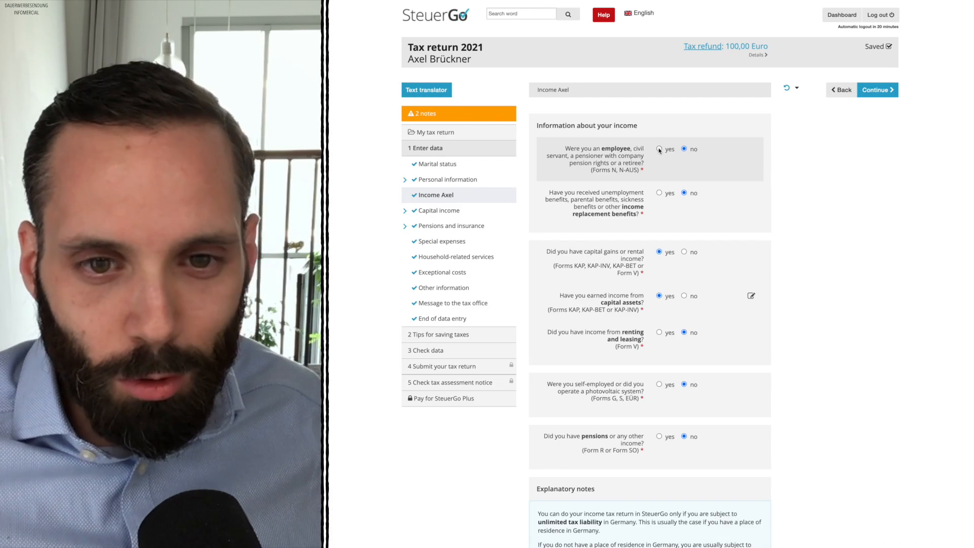
pyautogui.click(659, 148)
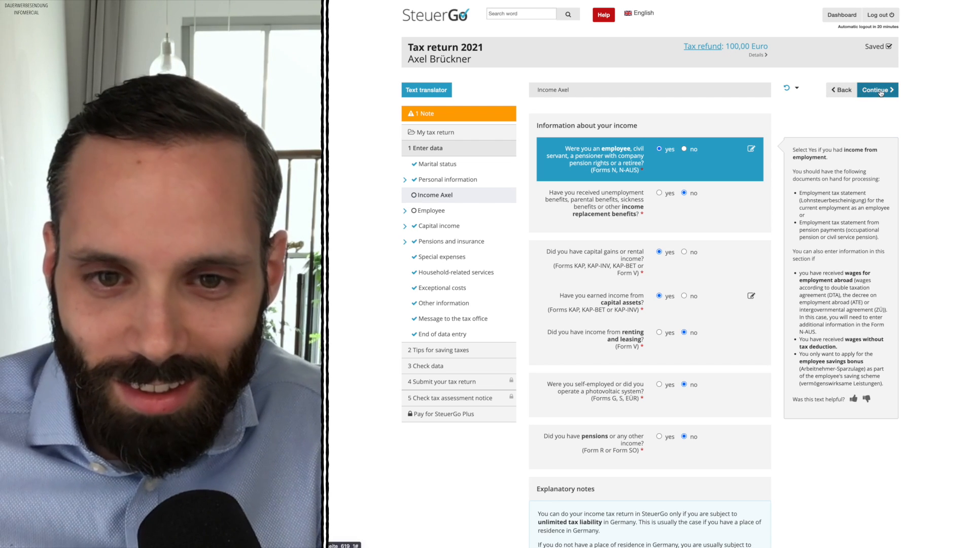
pyautogui.click(751, 149)
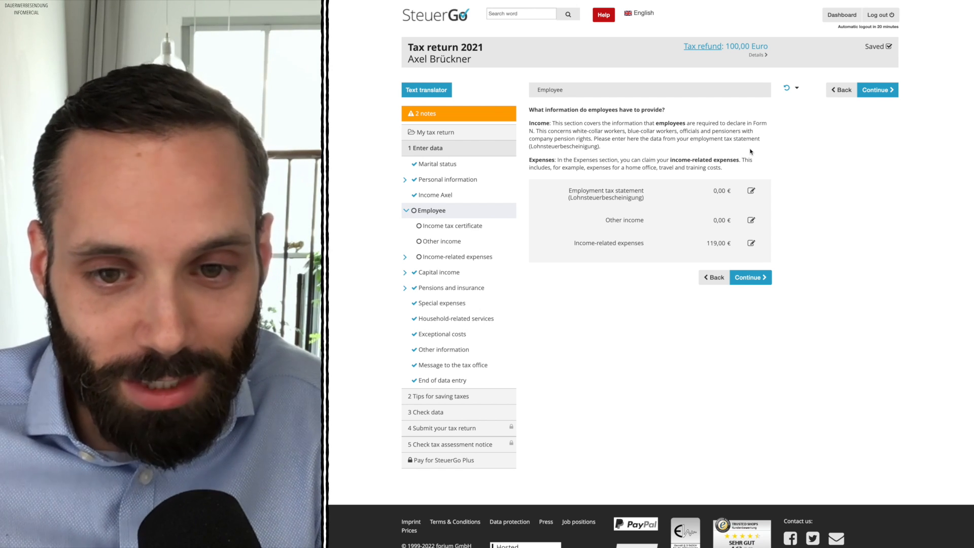
pyautogui.click(426, 114)
pyautogui.click(655, 169)
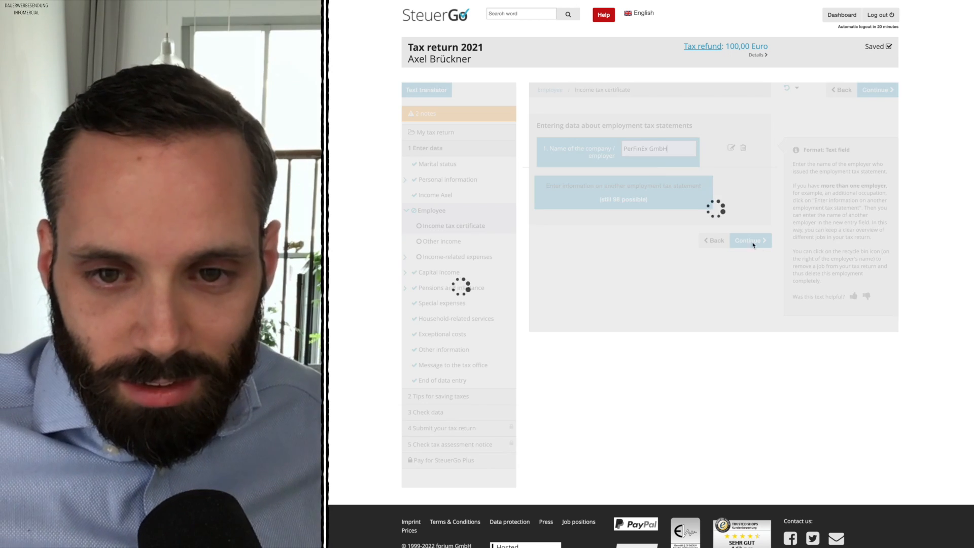
# Set the occupation type to Employee, worker (also partial retirement) and proceed to the employment tax data
pyautogui.click(699, 229)
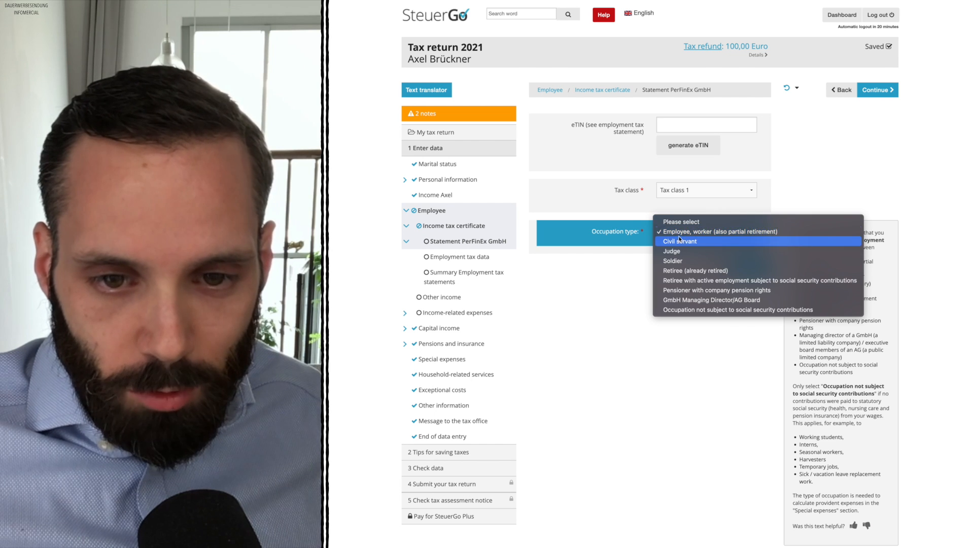
pyautogui.click(681, 233)
pyautogui.click(754, 268)
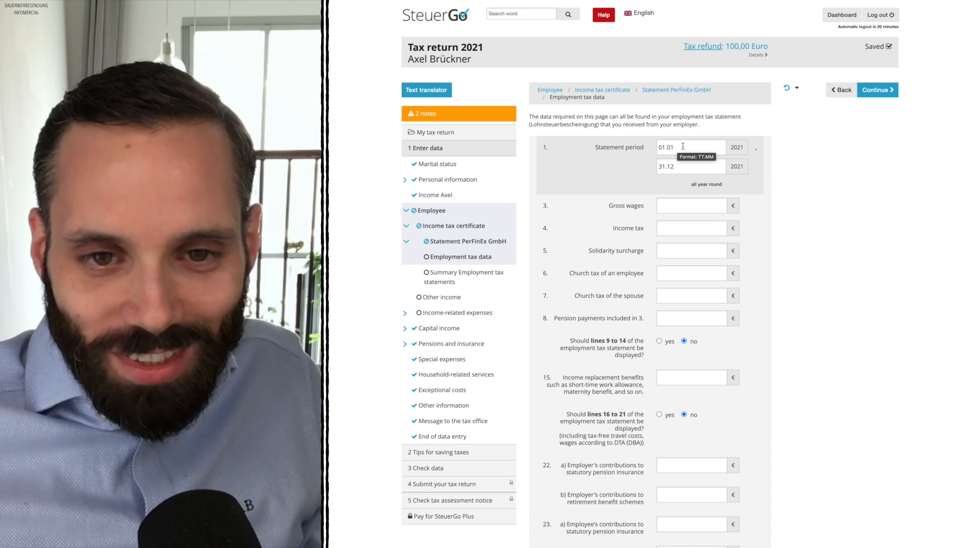
# Enter gross wages of 48.000,00 € and withheld income tax of 8.790,96 € in the employment tax data
pyautogui.click(686, 201)
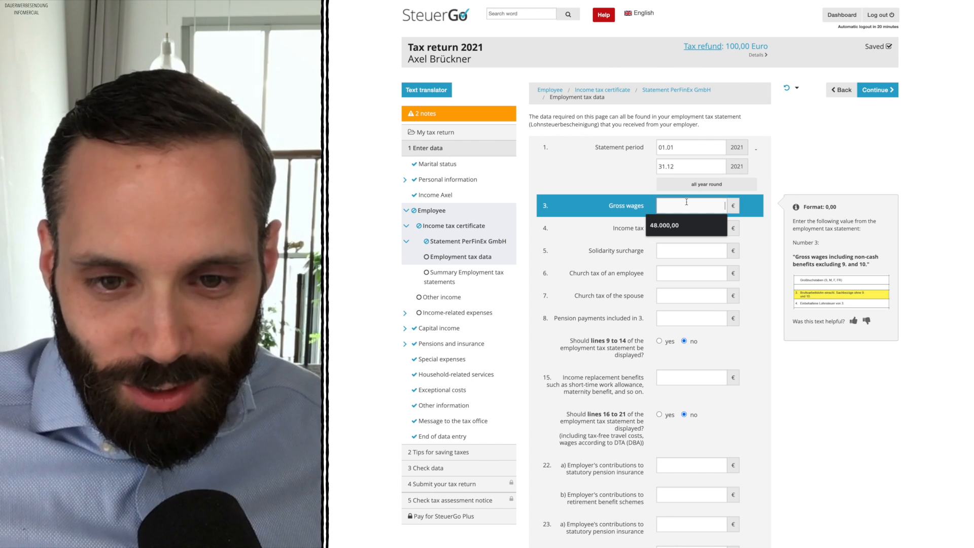
pyautogui.click(672, 225)
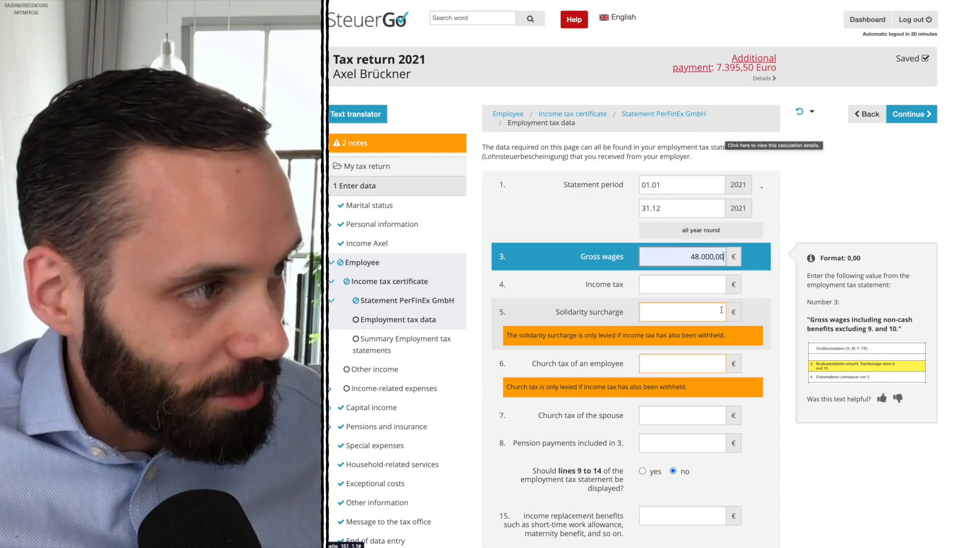
pyautogui.click(699, 547)
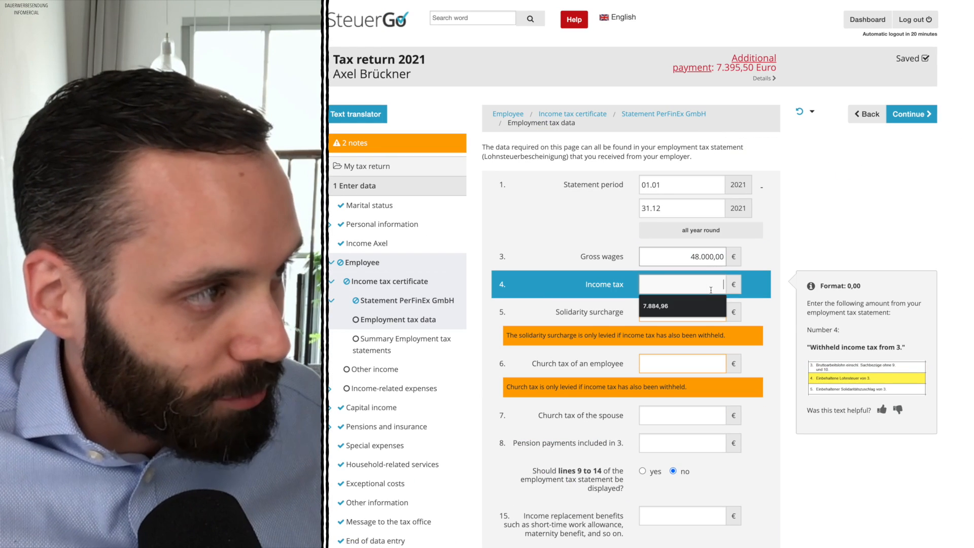
pyautogui.write('879')
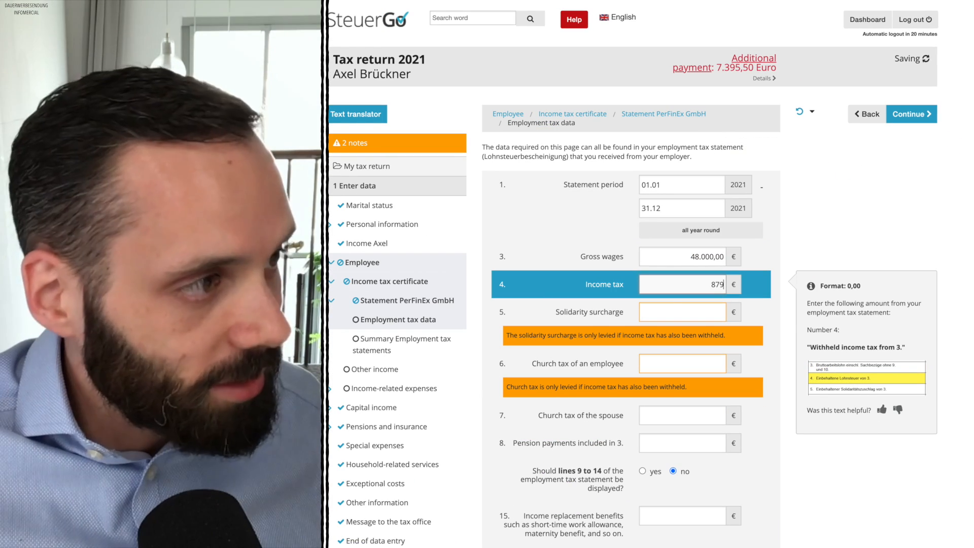
pyautogui.write('0,96')
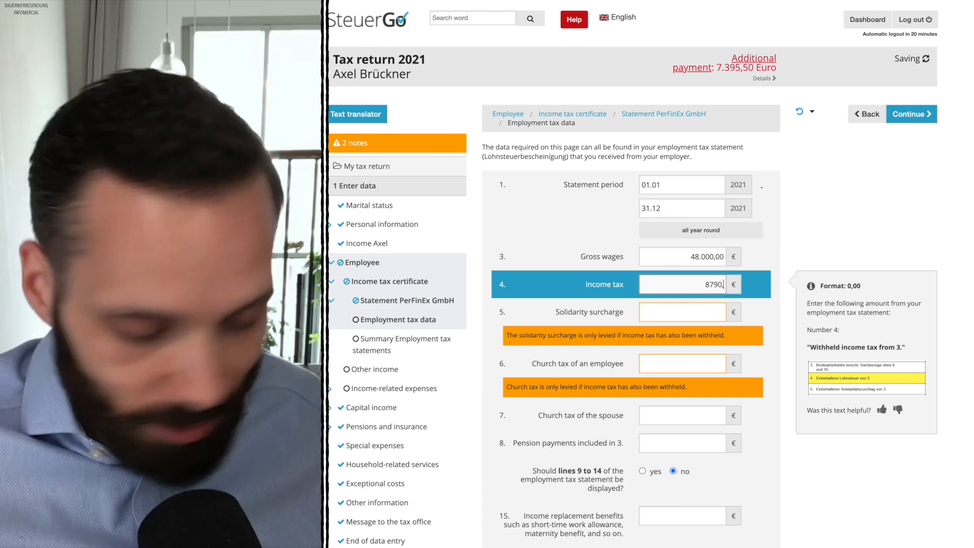
pyautogui.click(780, 245)
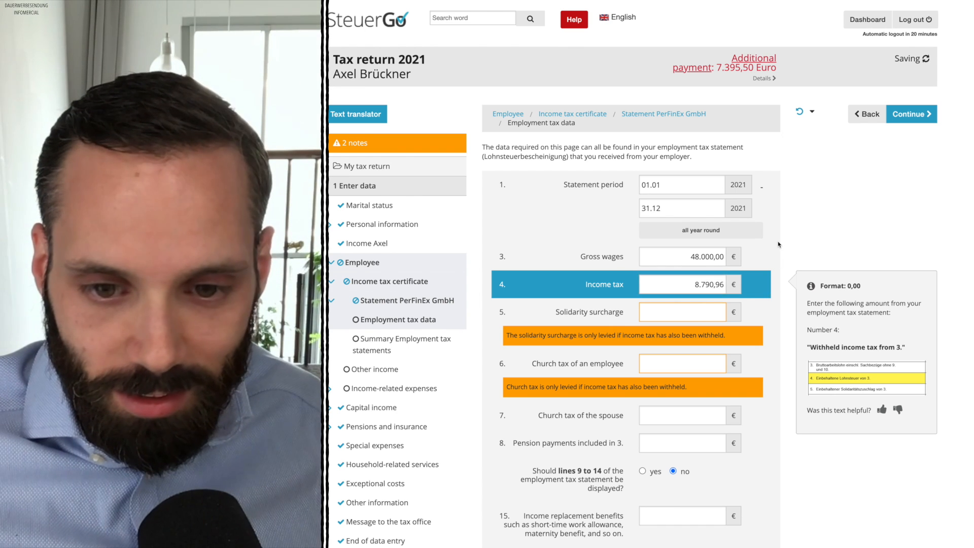
# Enter 0,00 € for both the solidarity surcharge and the employee's church tax
pyautogui.scroll(-1, 779, 245)
pyautogui.click(708, 246)
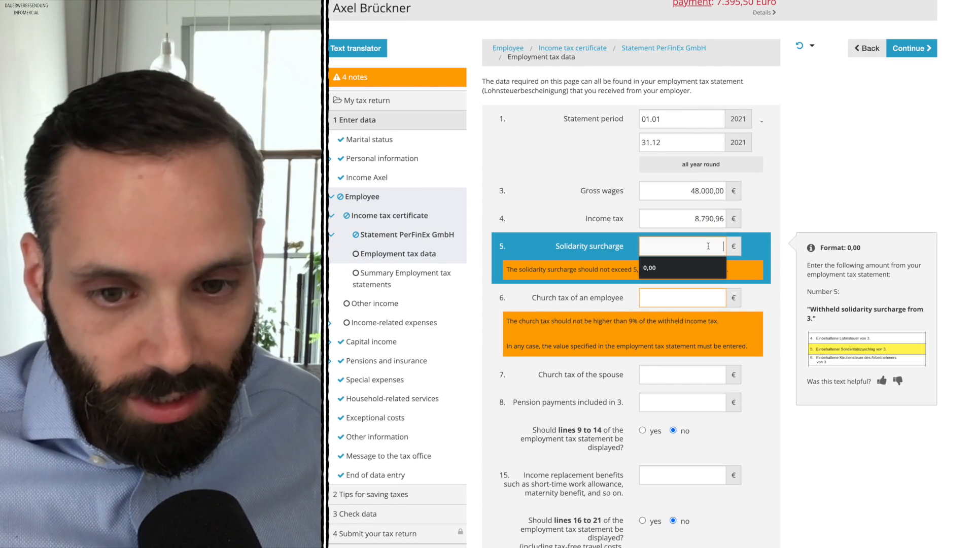
pyautogui.write('0,00')
pyautogui.scroll(-1, 783, 249)
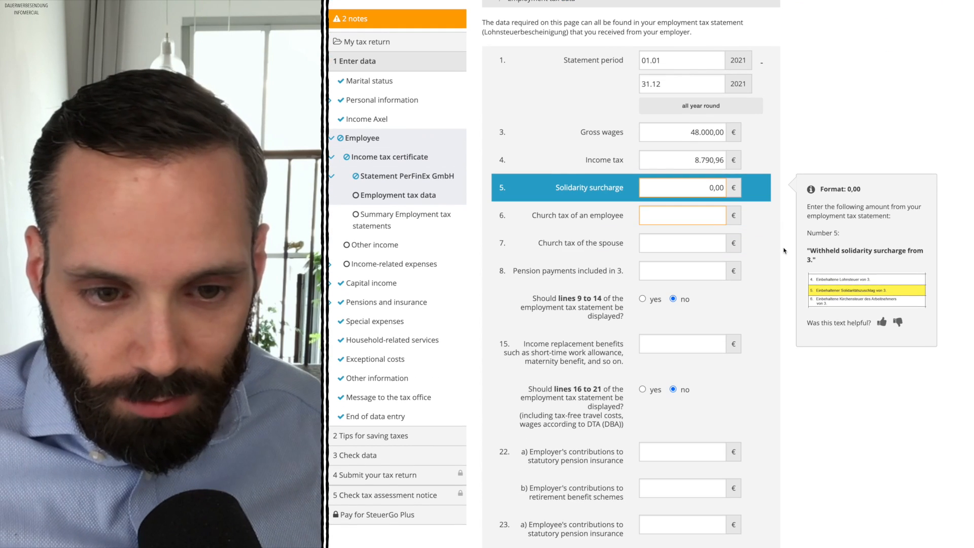
pyautogui.click(704, 215)
pyautogui.write('0')
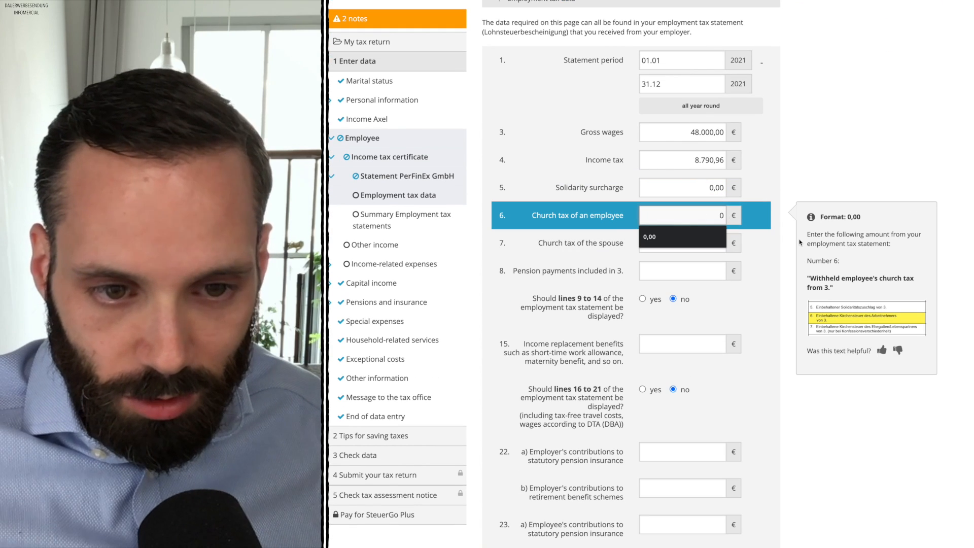
pyautogui.write(',00')
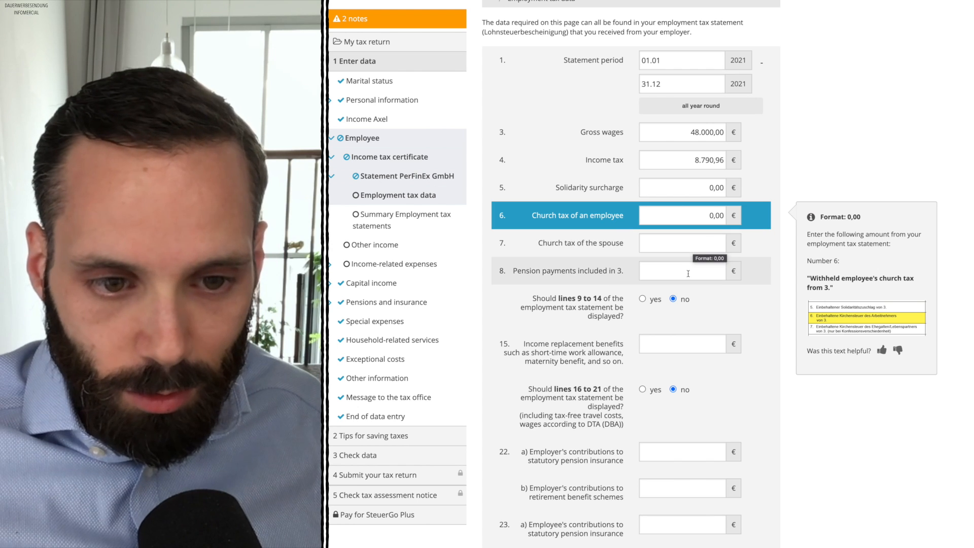
# Leave pension payments blank and enter 4.464,00 € as the employer's contributions to statutory pension insurance
pyautogui.scroll(-2, 689, 274)
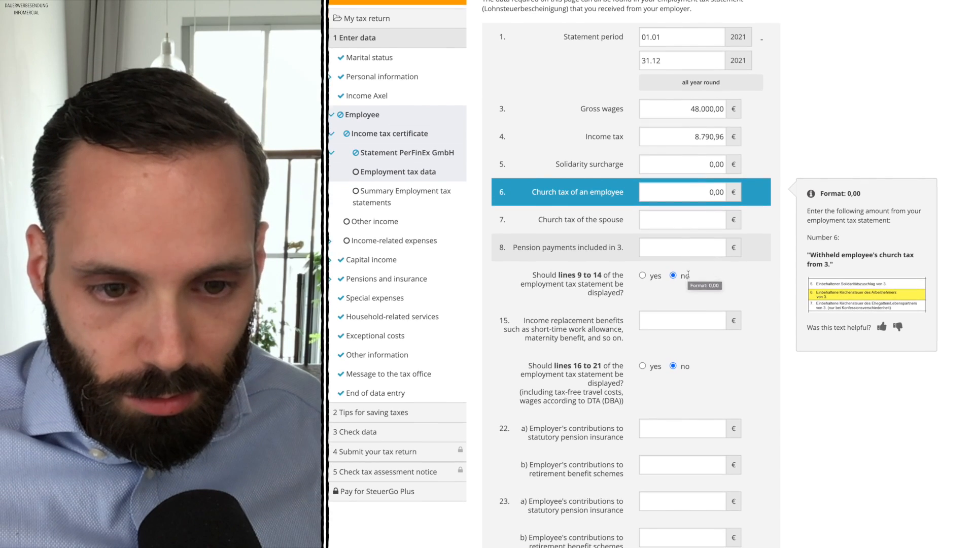
pyautogui.scroll(2, 689, 277)
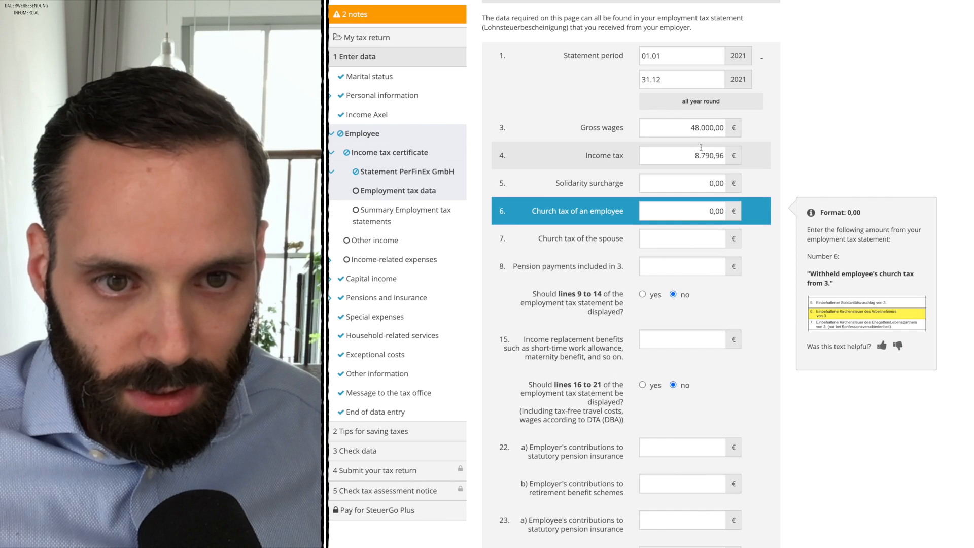
pyautogui.click(685, 261)
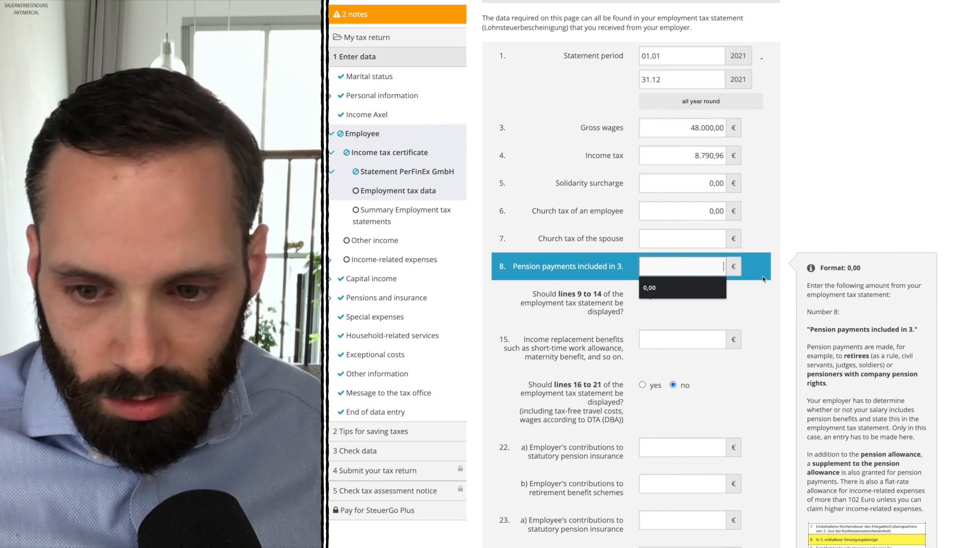
pyautogui.scroll(-10, 764, 279)
pyautogui.click(689, 249)
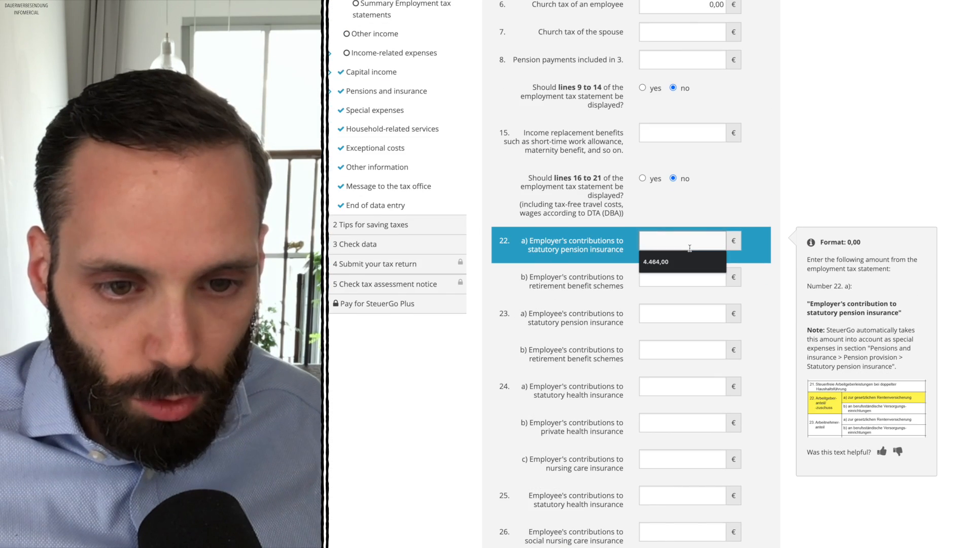
pyautogui.scroll(-3, 690, 248)
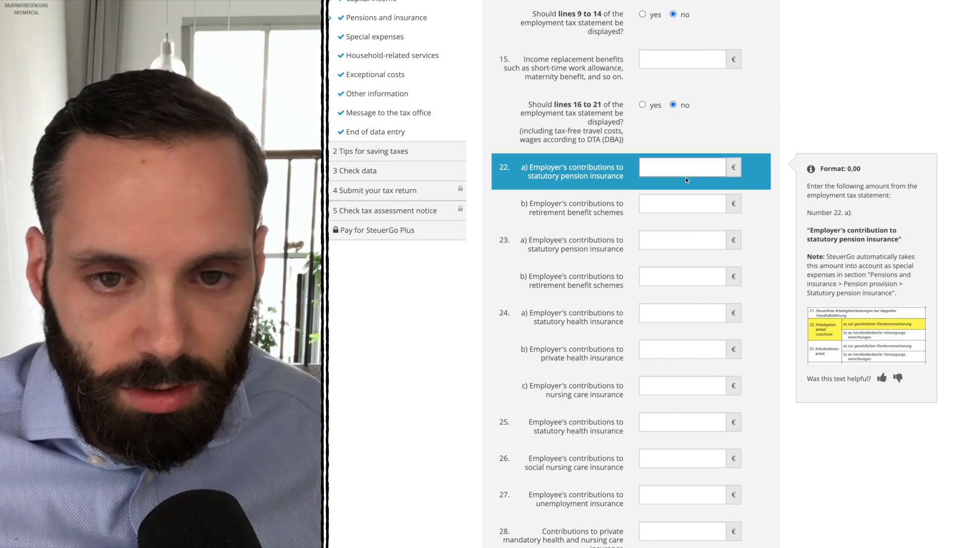
pyautogui.click(685, 174)
pyautogui.click(686, 187)
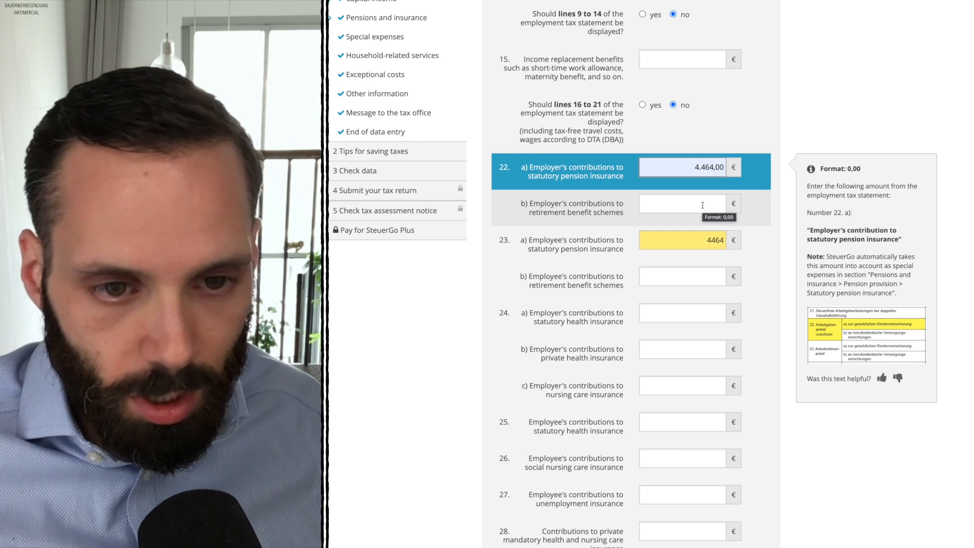
# Enter the employer's contributions of 1.609,50 € to private health insurance and 224,04 € to nursing care insurance
pyautogui.scroll(-2, 703, 205)
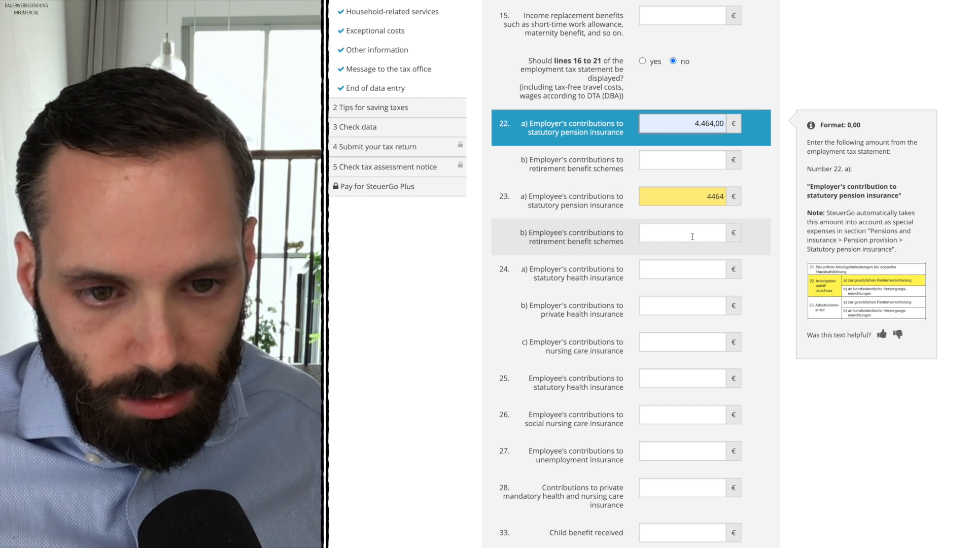
pyautogui.scroll(-2, 692, 236)
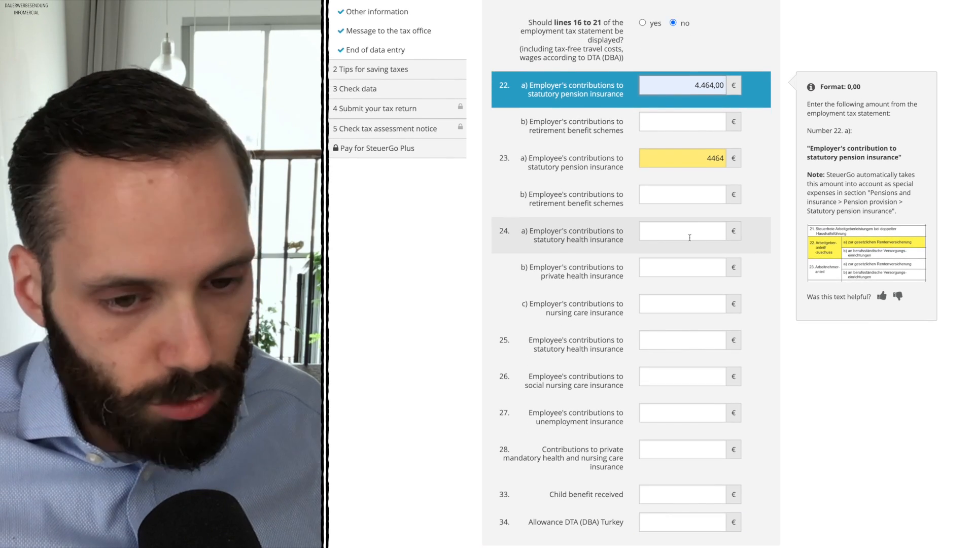
pyautogui.scroll(-1, 689, 238)
pyautogui.click(628, 233)
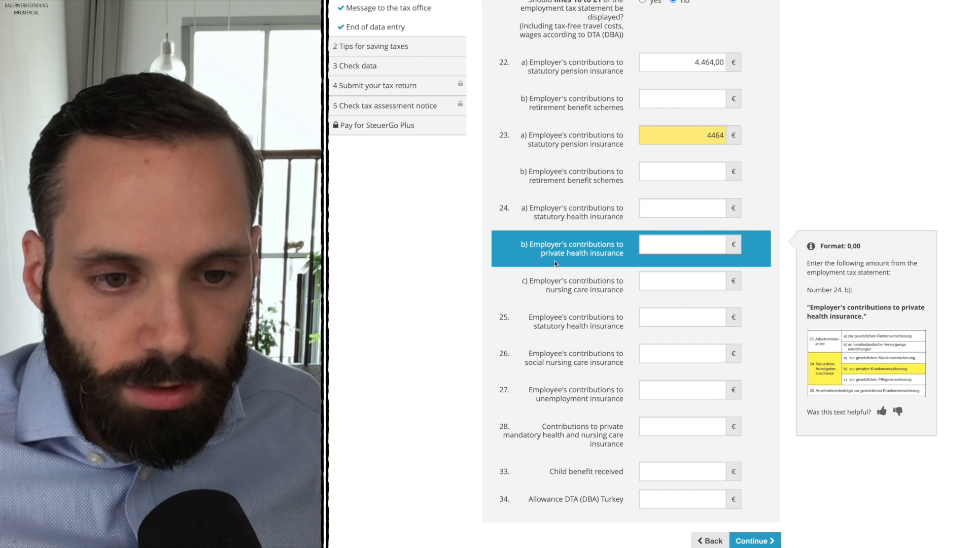
pyautogui.click(672, 245)
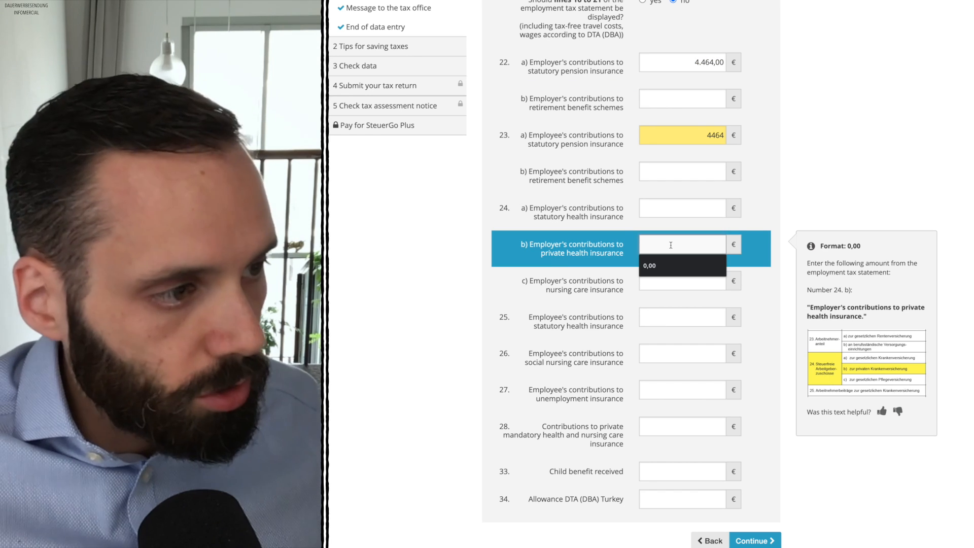
pyautogui.write('1609,50')
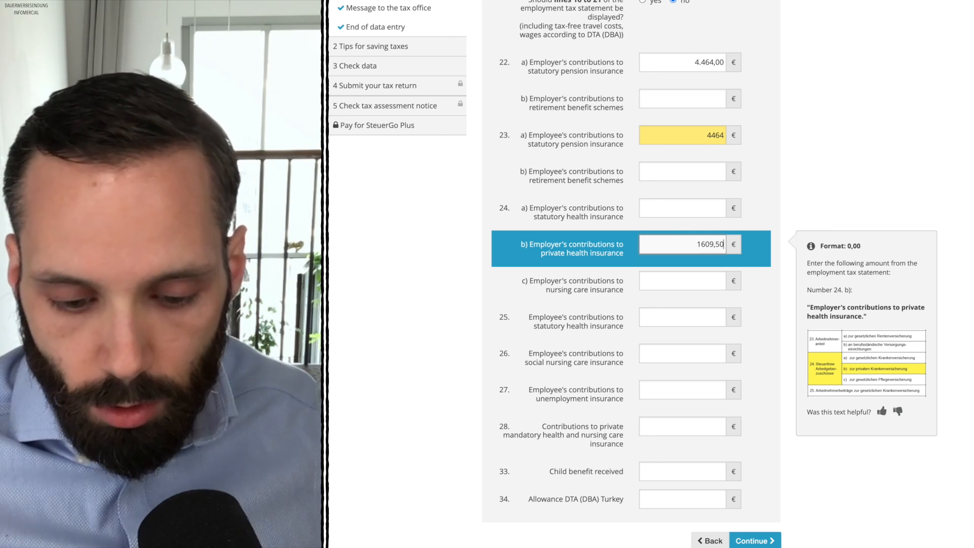
pyautogui.press('Tab')
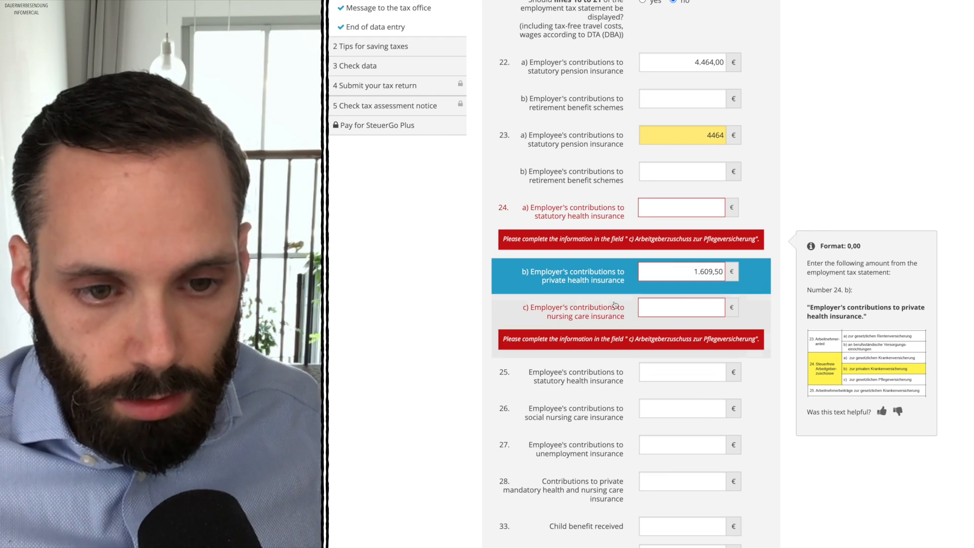
pyautogui.click(680, 306)
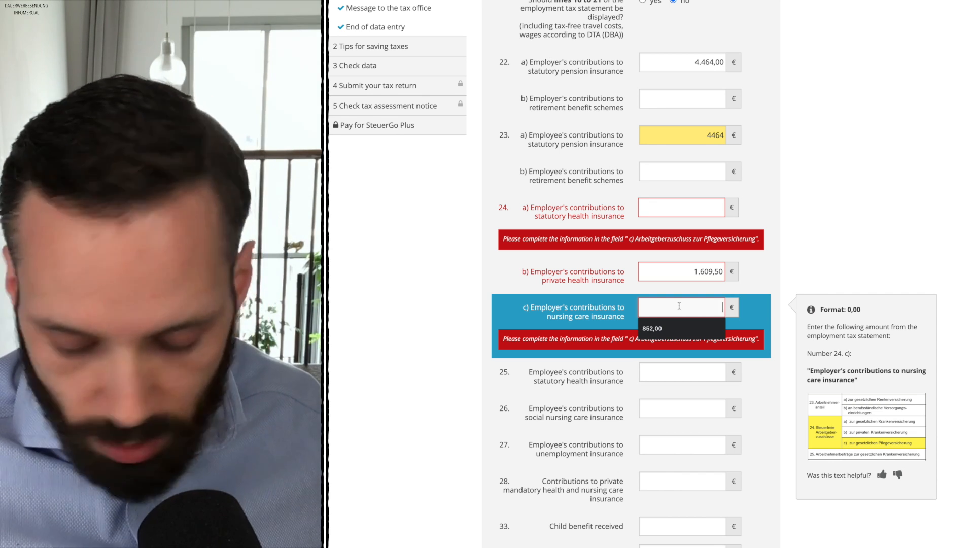
pyautogui.write('224,04')
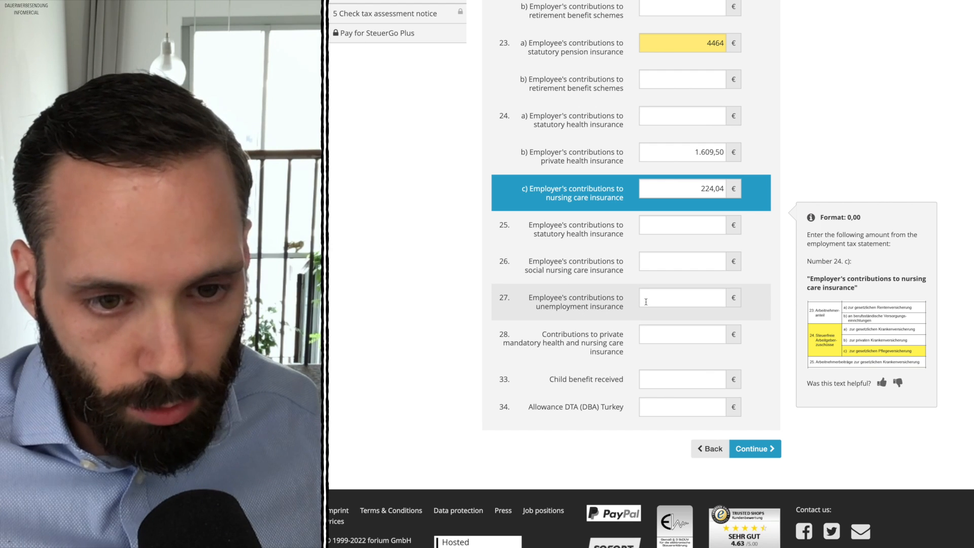
# Enter 576,00 € as the employee's contributions to unemployment insurance and proceed to the employment tax statement summary
pyautogui.click(662, 298)
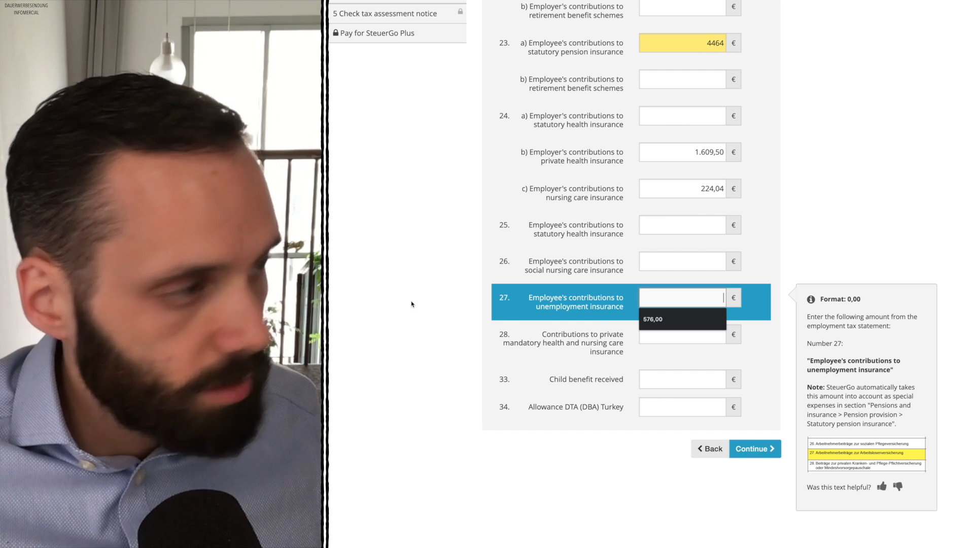
pyautogui.click(658, 319)
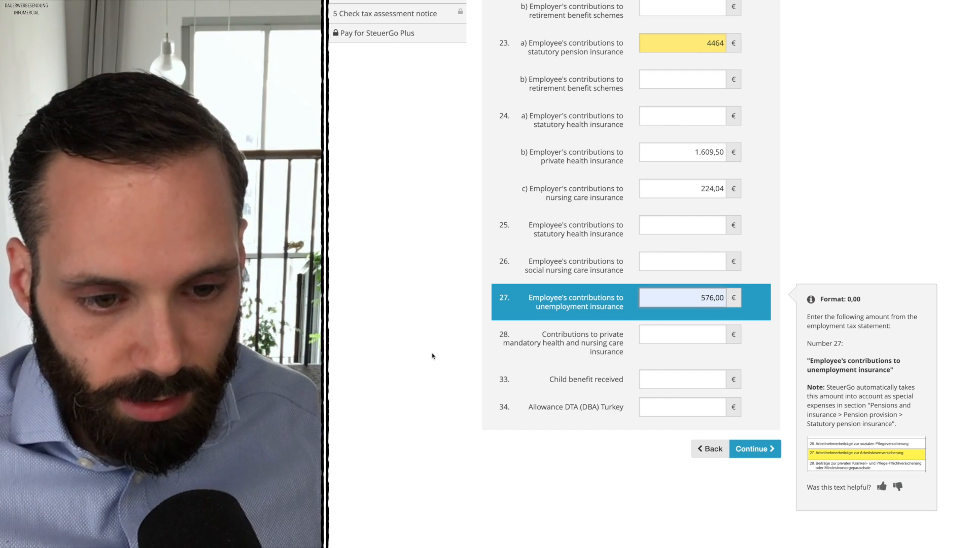
pyautogui.click(432, 355)
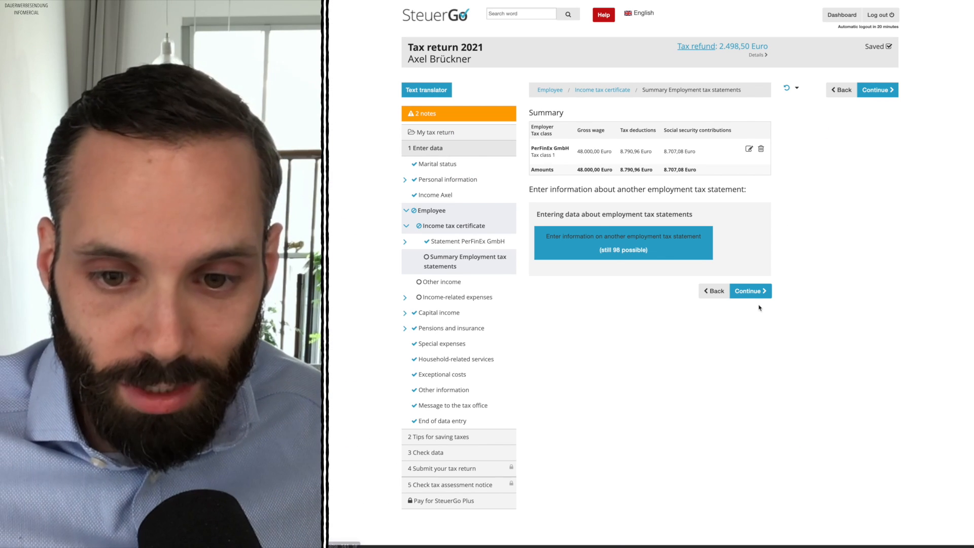
# Accept the employment tax statement summary, keep all other-income questions answered no, and proceed to income-related expenses
pyautogui.click(752, 291)
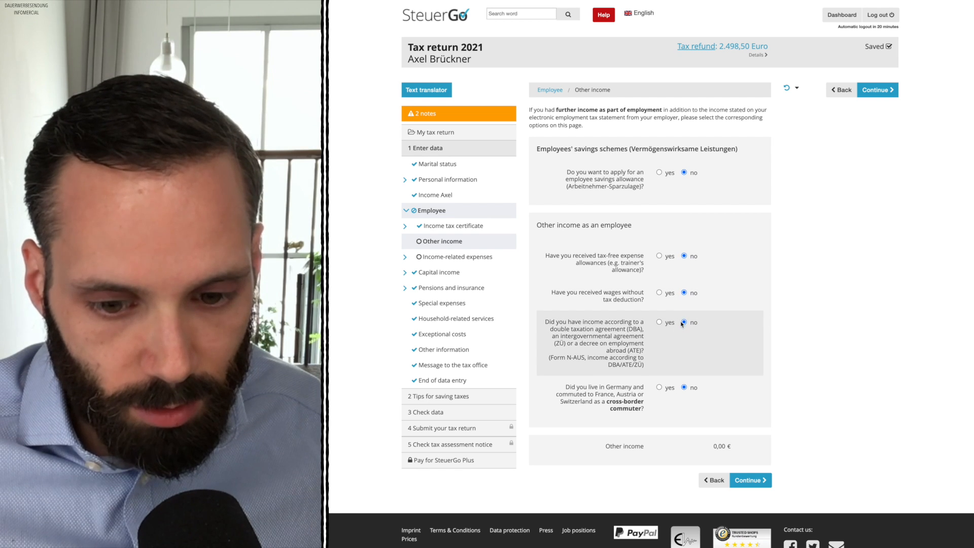
pyautogui.click(750, 481)
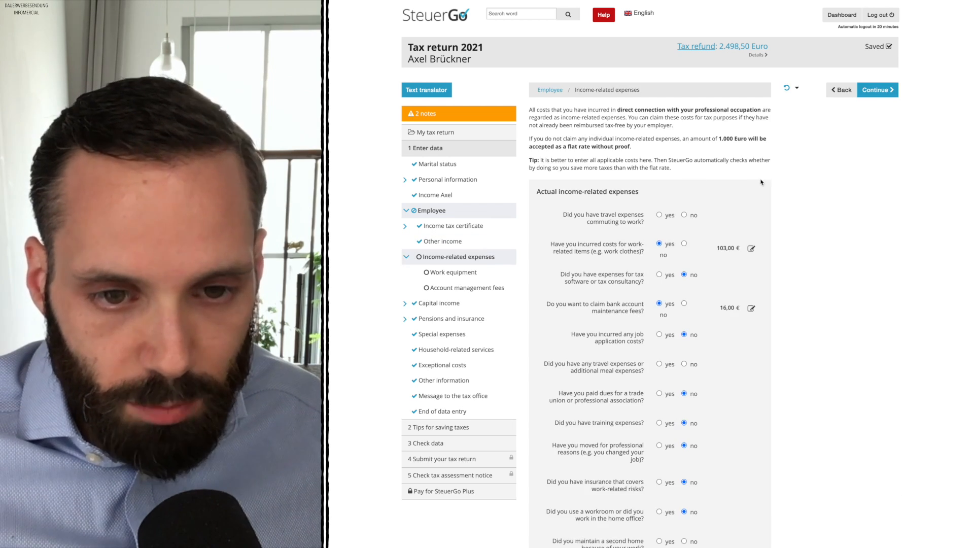
# Answer yes to having commuting travel expenses and yes to having expenses for tax software or tax consultancy
pyautogui.click(660, 216)
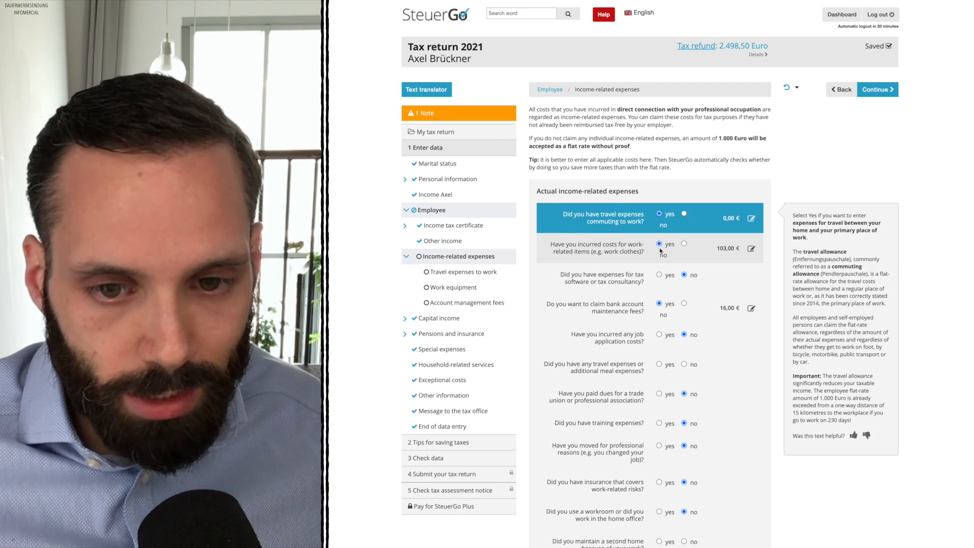
pyautogui.scroll(-1, 661, 250)
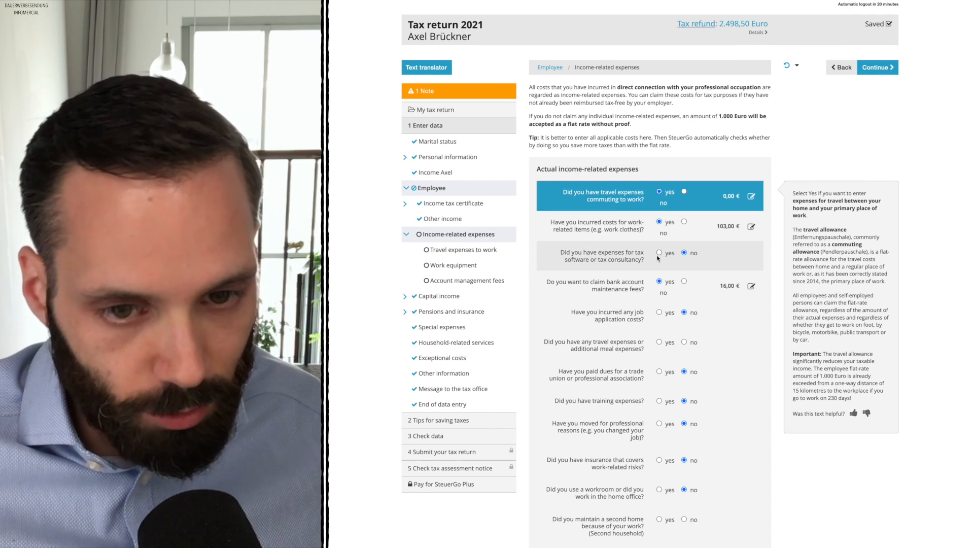
pyautogui.click(660, 253)
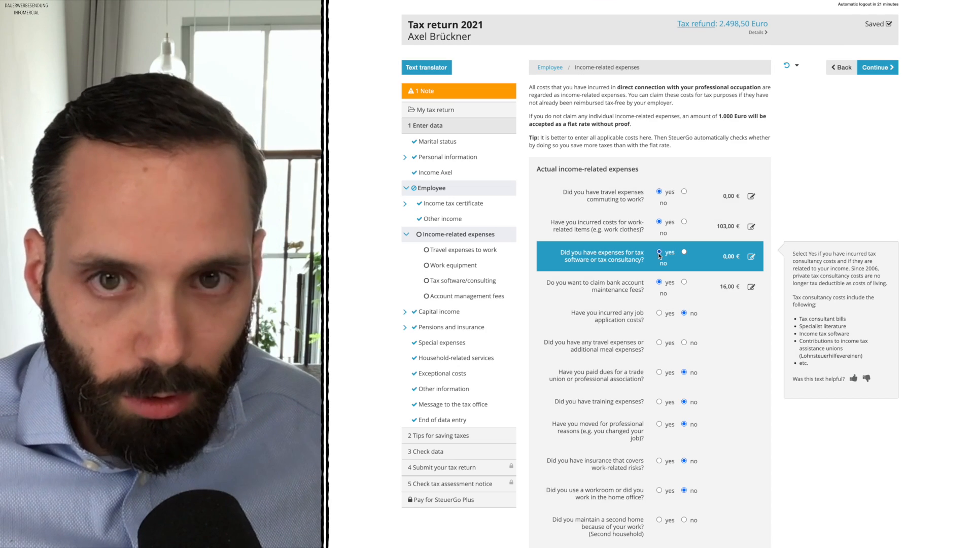
# Answer yes to home-office work and other work-related expenses, answer no to a second household, and proceed to travel expenses
pyautogui.scroll(-2, 681, 258)
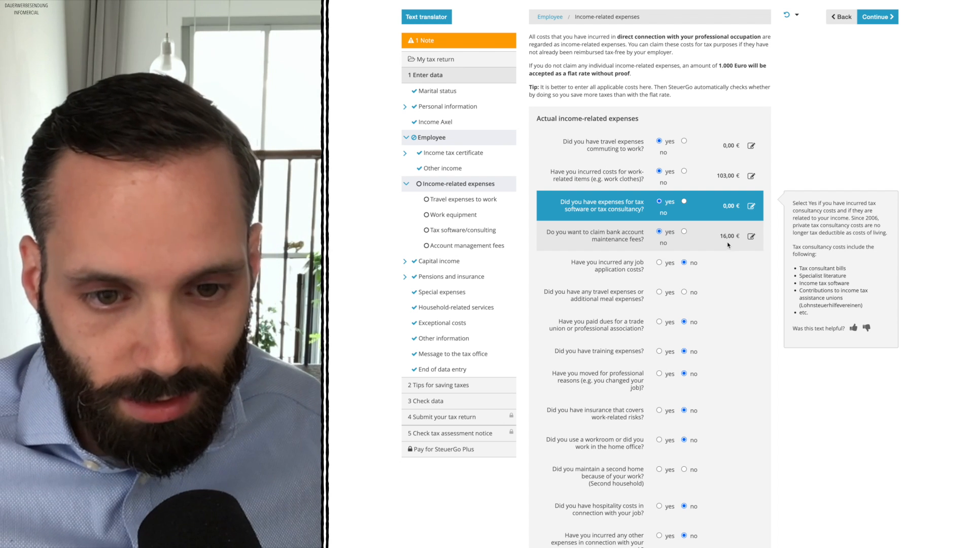
pyautogui.scroll(-1, 731, 254)
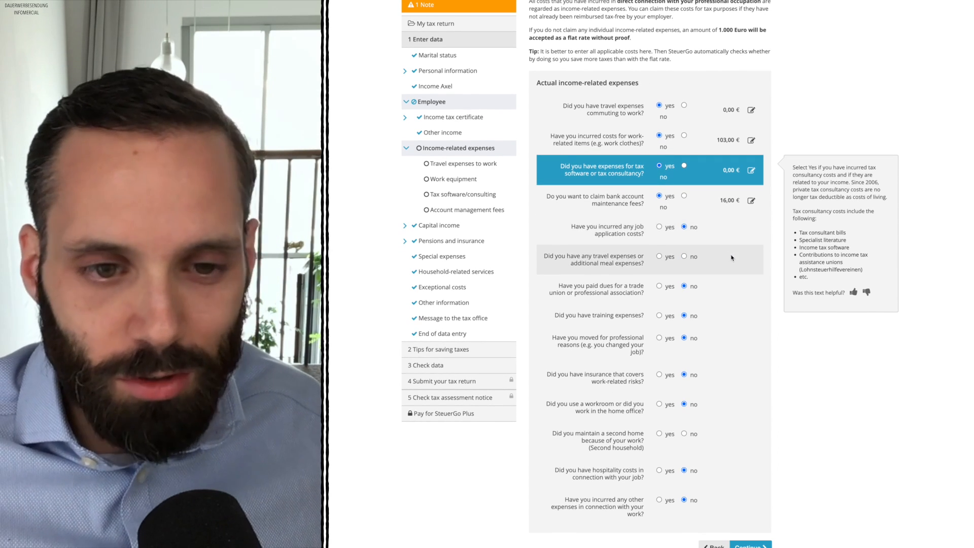
pyautogui.scroll(-2, 712, 234)
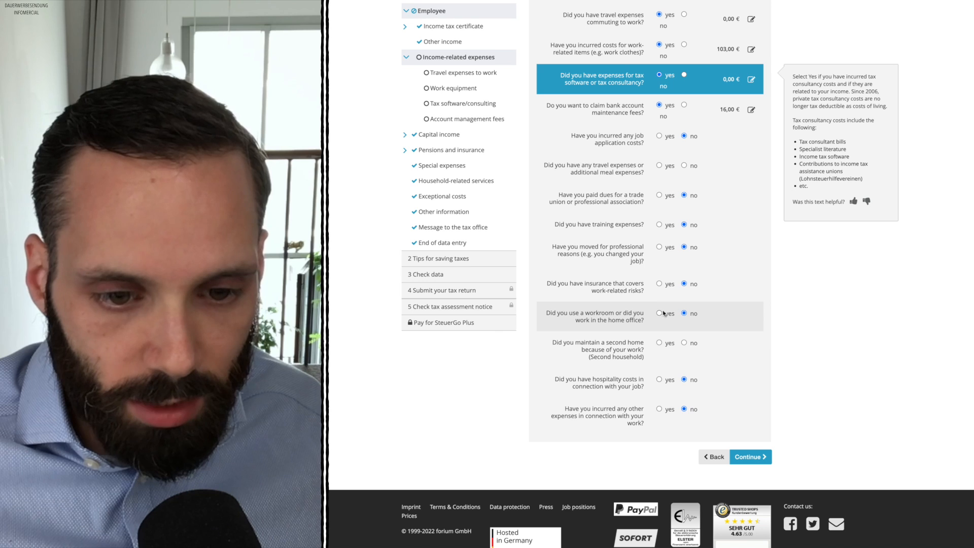
pyautogui.click(660, 313)
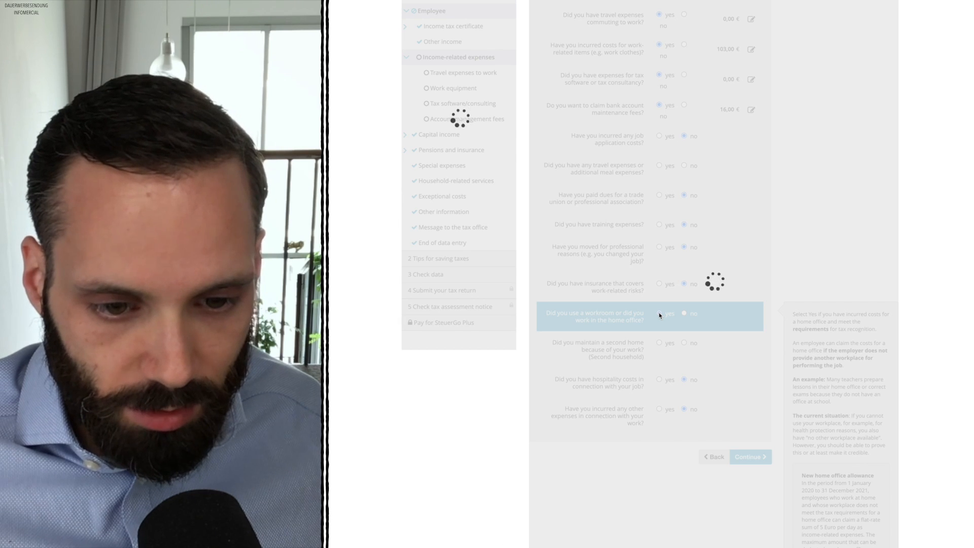
pyautogui.click(685, 315)
pyautogui.click(723, 38)
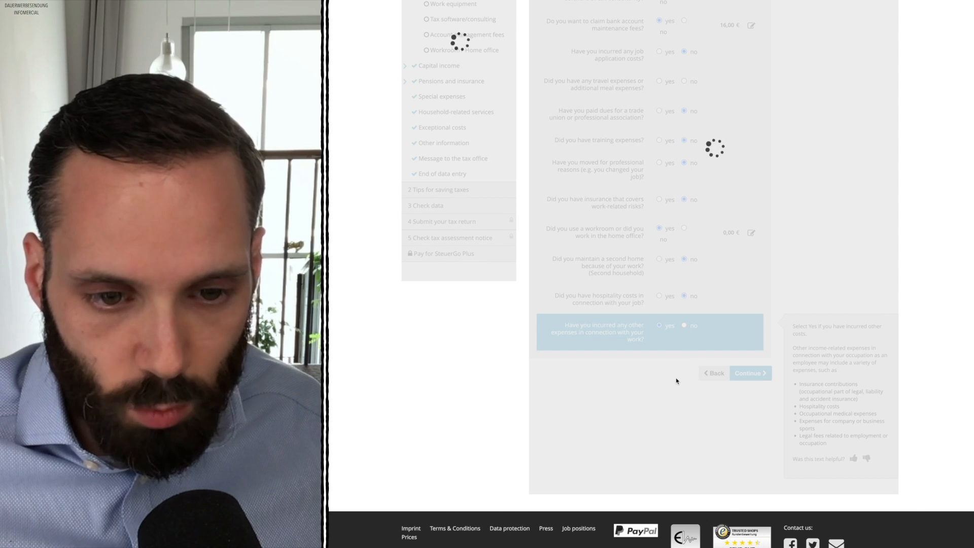
# Name the primary place of work PerFinEx Office and fill in its street, postcode and city
pyautogui.click(642, 253)
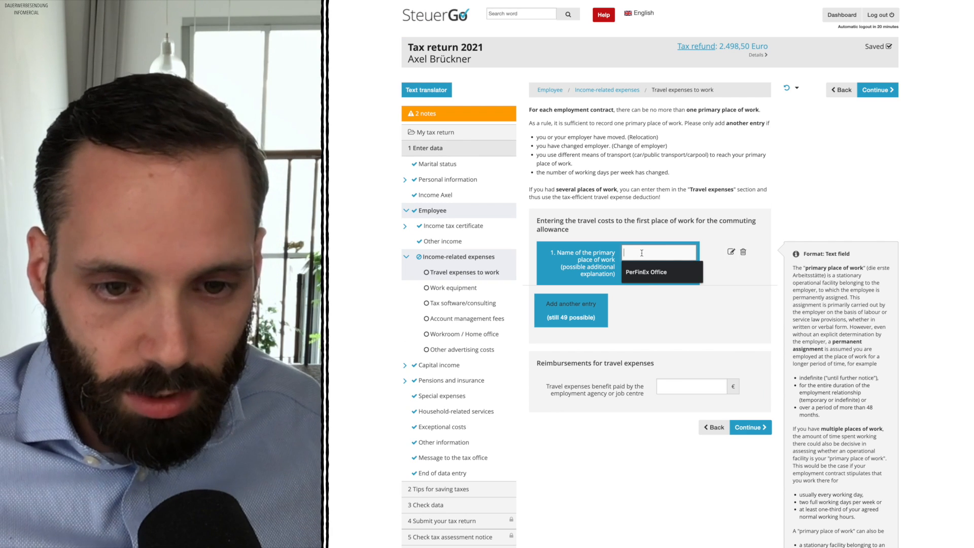
pyautogui.click(651, 272)
pyautogui.click(758, 427)
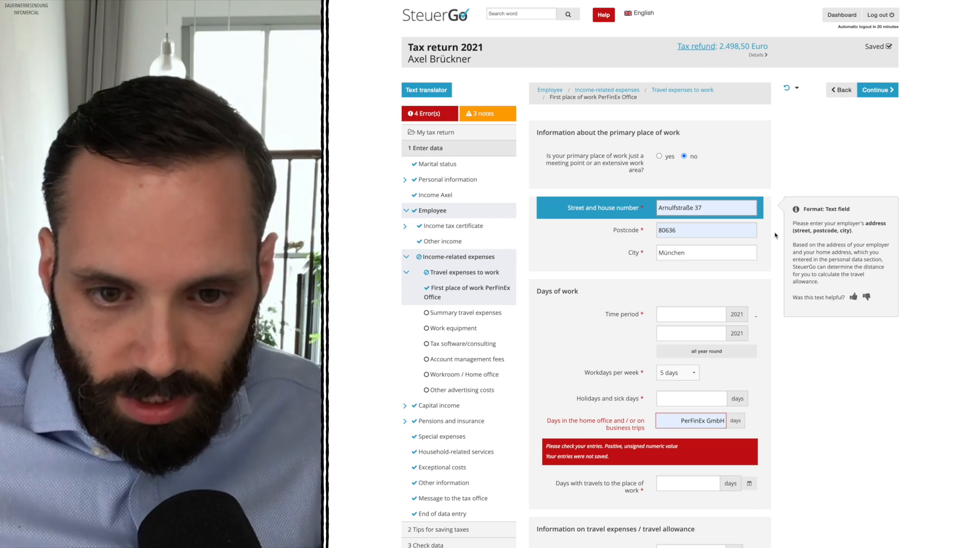
# Set the work period to all year round, 01.01 to 31.12, and calculate the days with travels to work
pyautogui.click(686, 313)
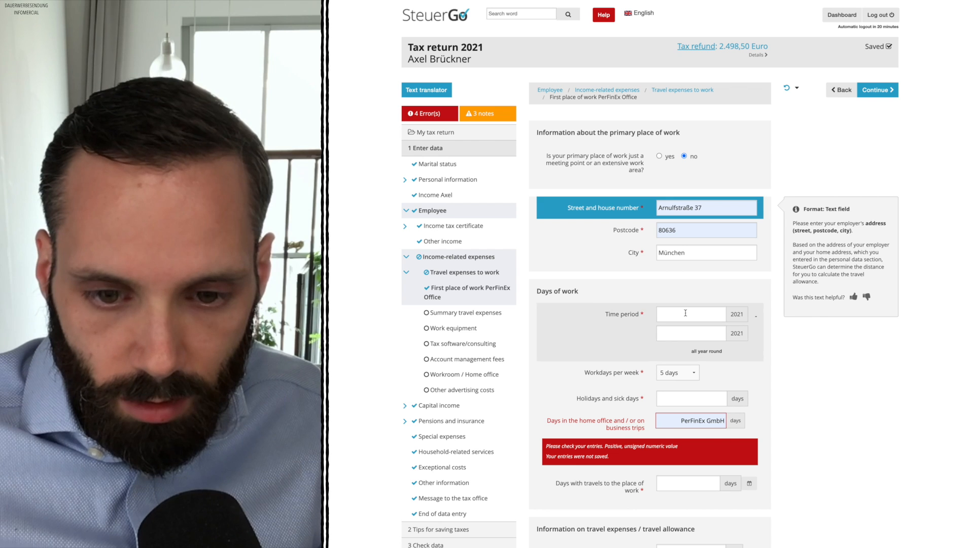
pyautogui.click(699, 353)
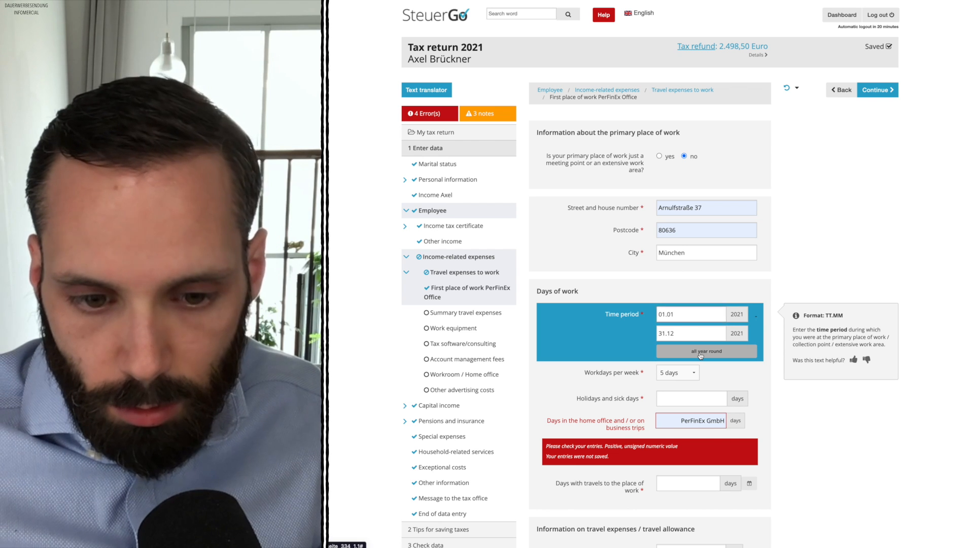
pyautogui.scroll(-1, 775, 378)
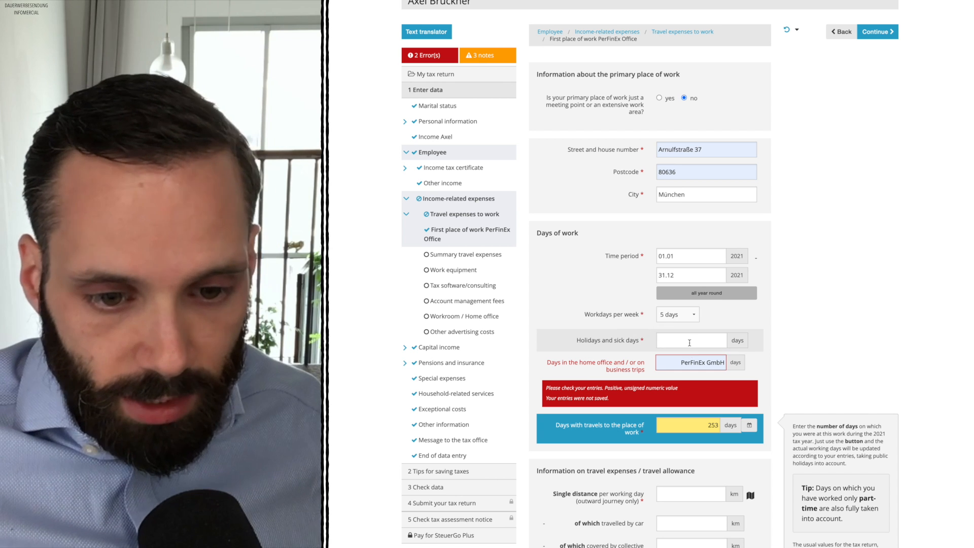
# Enter 20 holiday and sick days and 138 home-office or business-trip days, and recalculate the days with travels to work
pyautogui.click(689, 341)
pyautogui.write('20')
pyautogui.click(660, 361)
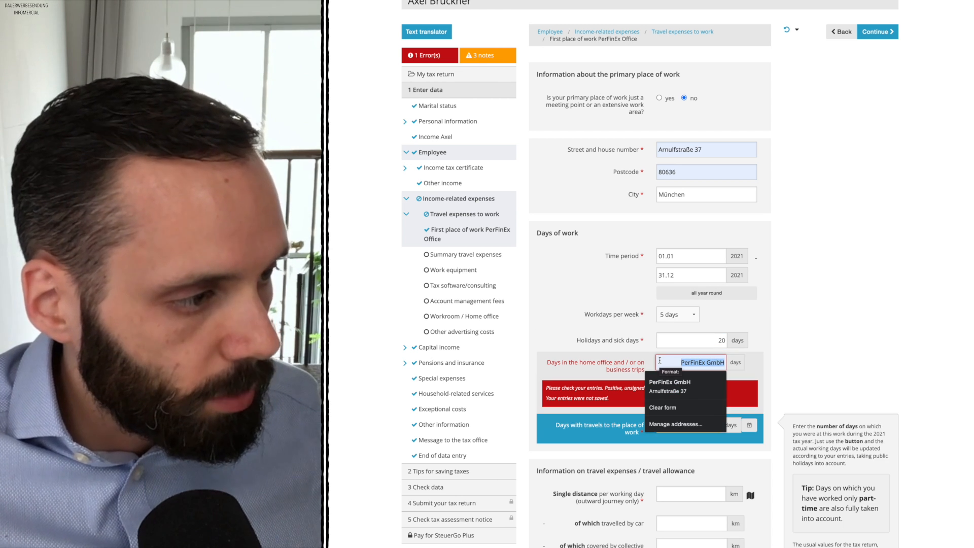
pyautogui.write('138')
pyautogui.click(834, 308)
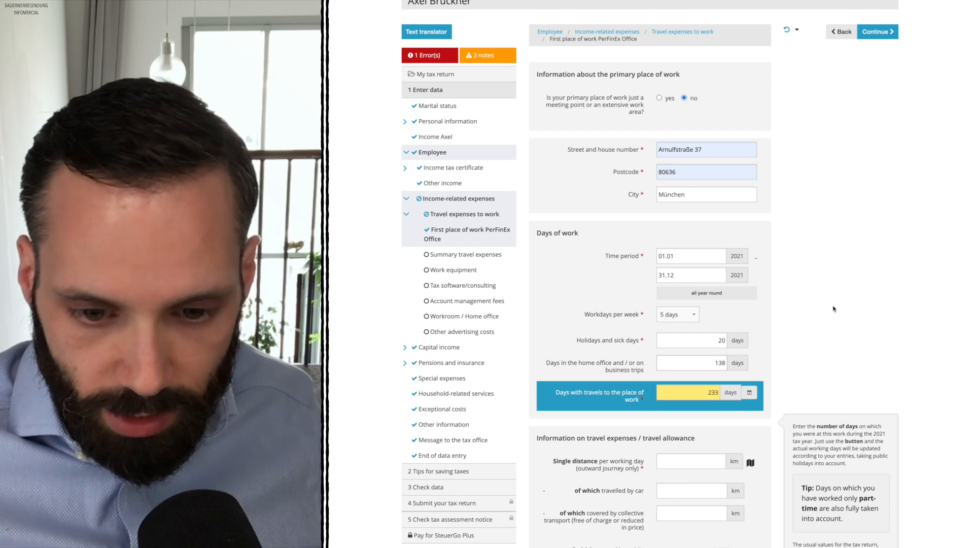
pyautogui.scroll(-2, 834, 308)
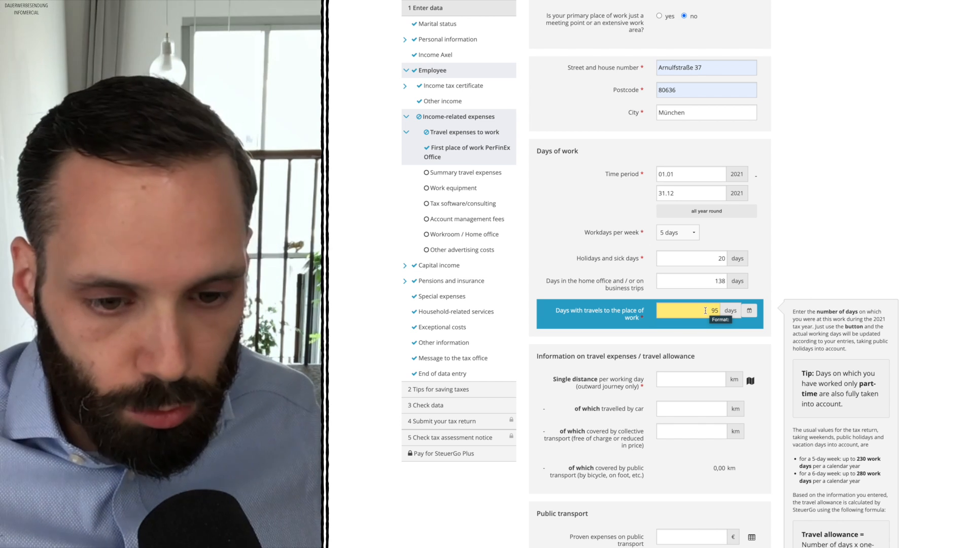
# Determine the one-way commuting distance with Google Maps and transfer the alternative route of 6 km
pyautogui.scroll(-2, 705, 310)
pyautogui.click(708, 286)
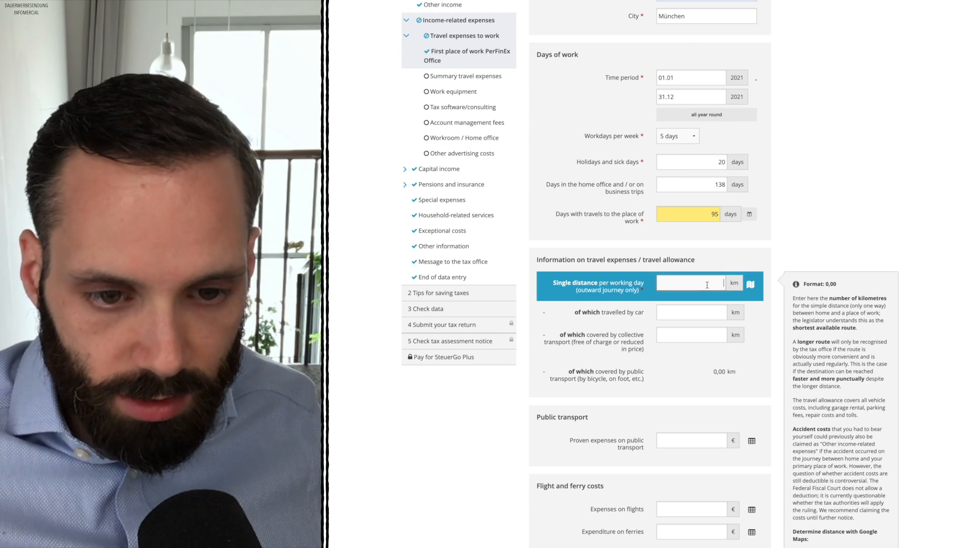
pyautogui.click(751, 285)
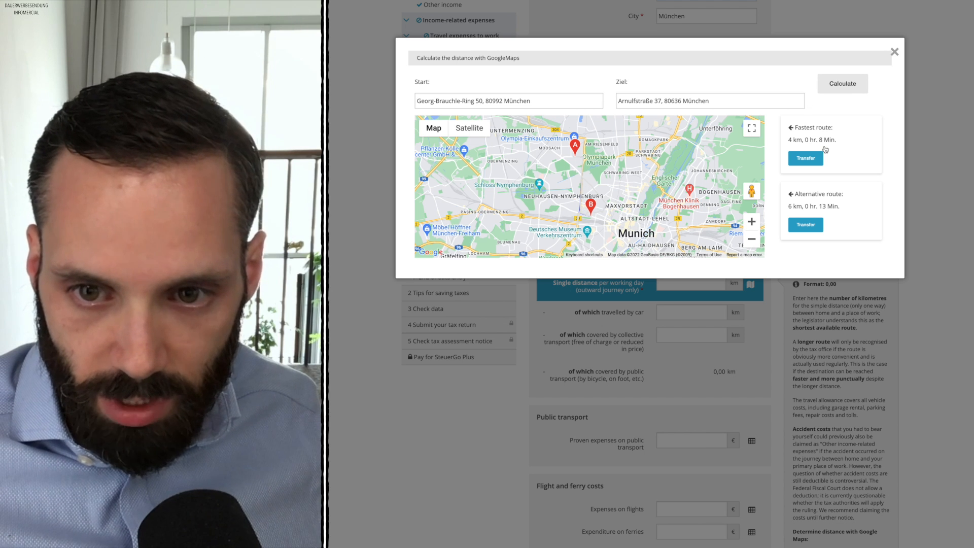
pyautogui.click(806, 225)
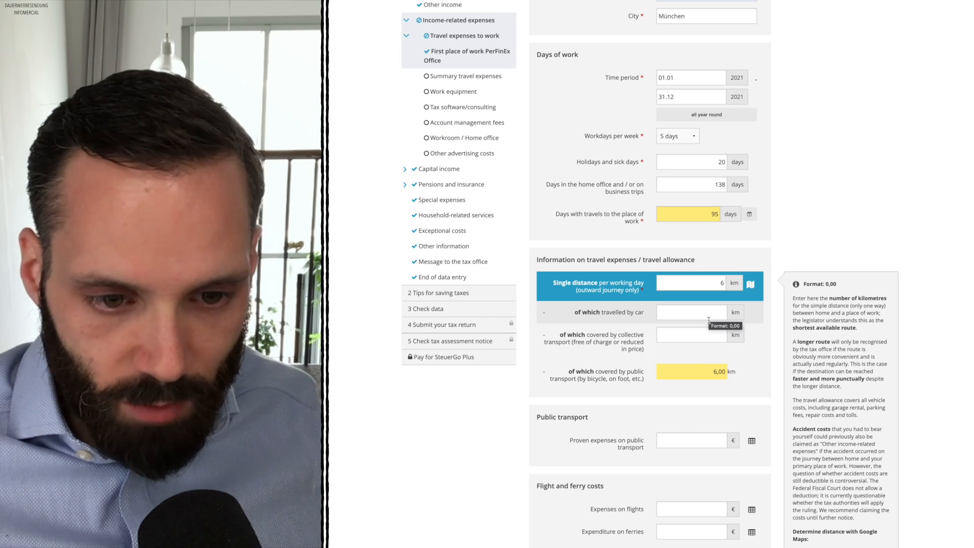
# Enter 540,00 € as proven public transport expenses and proceed through to the work equipment section
pyautogui.scroll(-2, 704, 374)
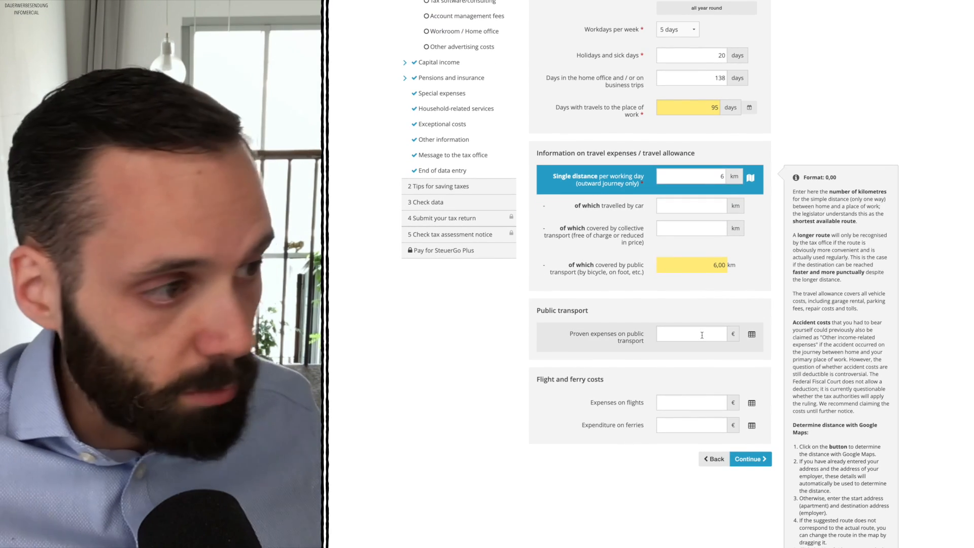
pyautogui.click(700, 334)
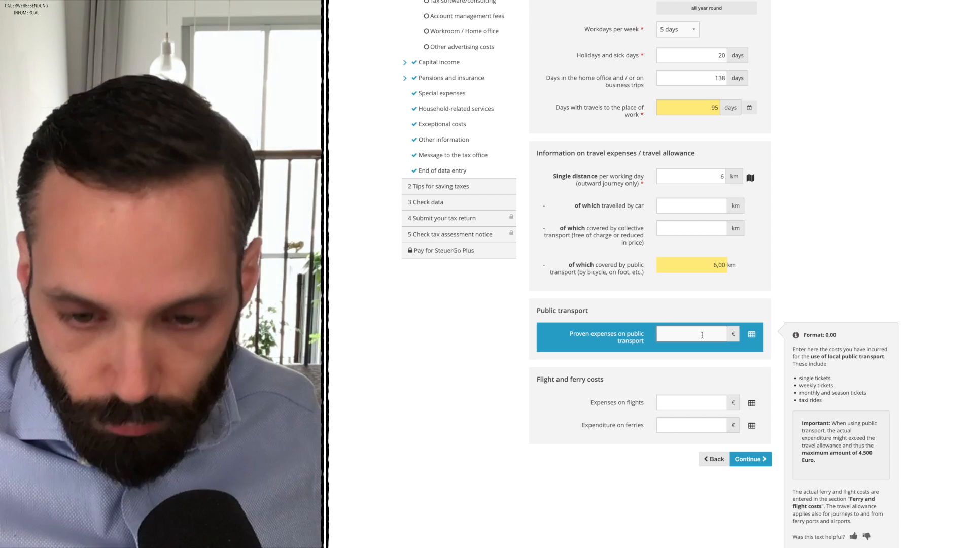
pyautogui.click(487, 452)
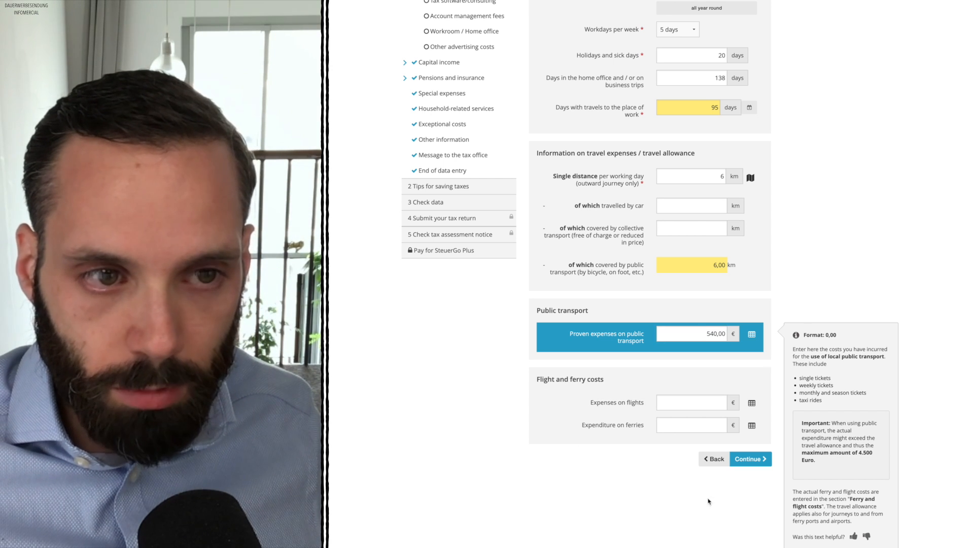
pyautogui.click(747, 460)
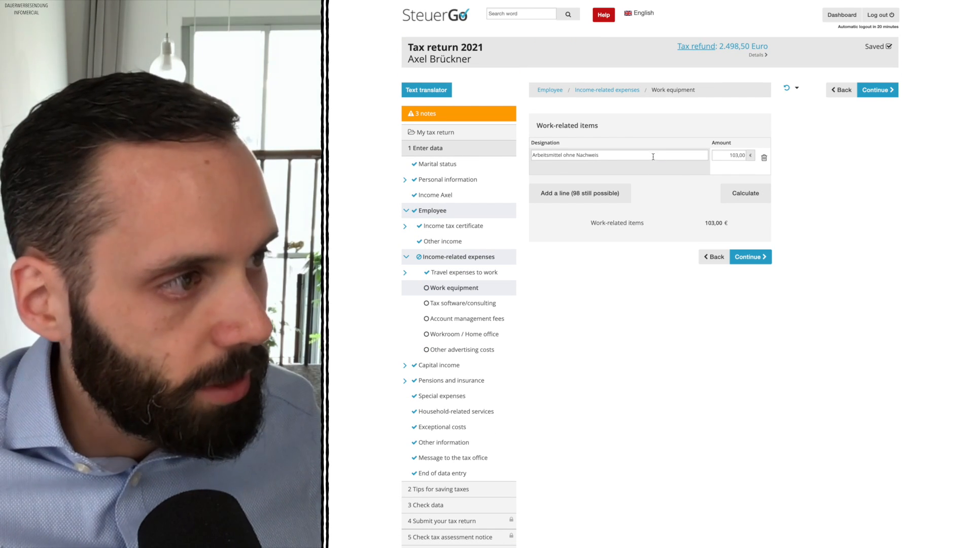
# Change the existing work-related item to "Computer, Laptop, Notebook, Tablet, Smartphone" with an amount of 1.449,00 €
pyautogui.click(652, 156)
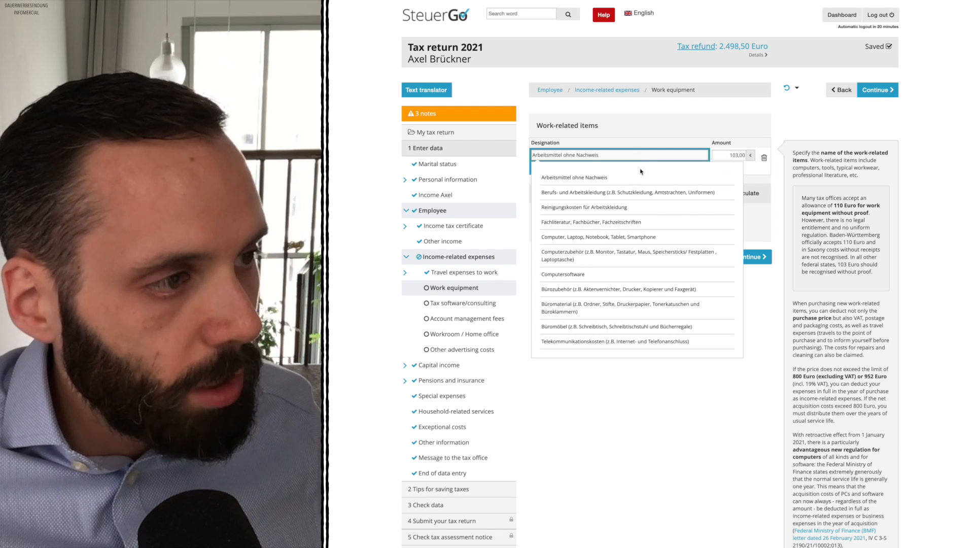
pyautogui.click(632, 237)
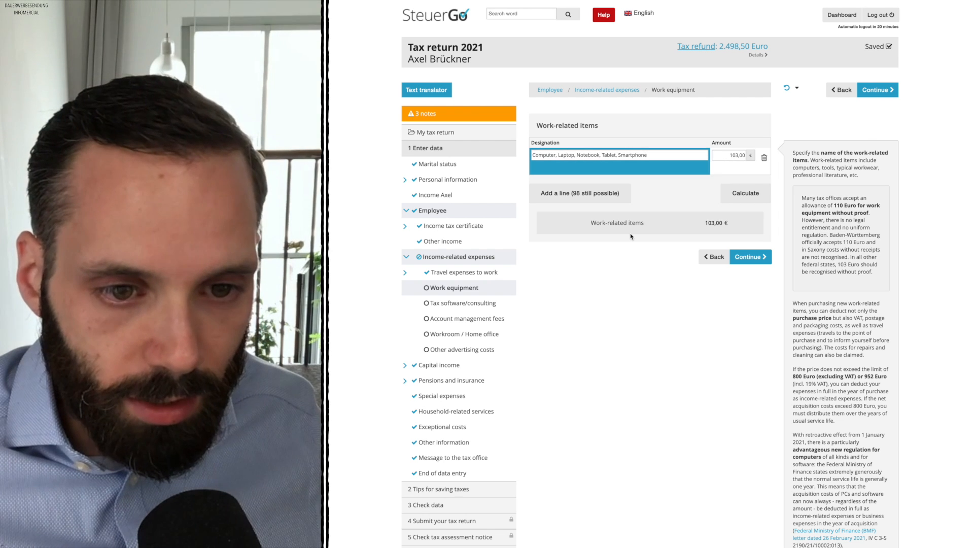
pyautogui.click(723, 156)
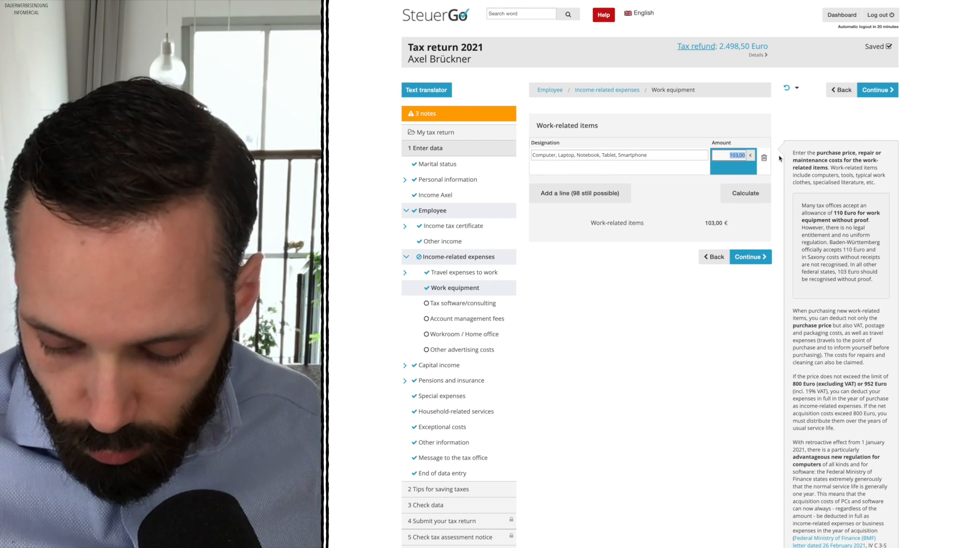
pyautogui.write('1449')
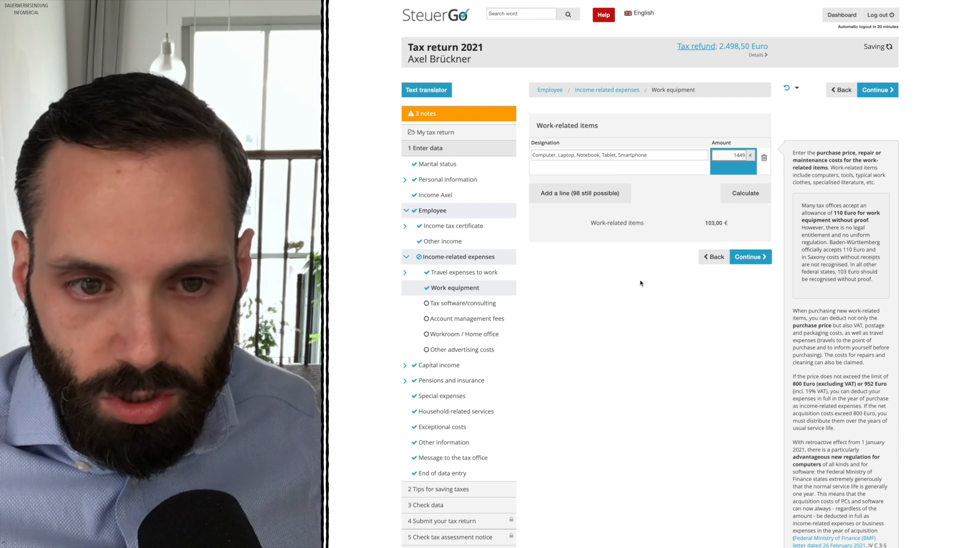
# Add a second work-related item for office furniture (Büromöbel) with an amount of 100,00 €
pyautogui.click(572, 193)
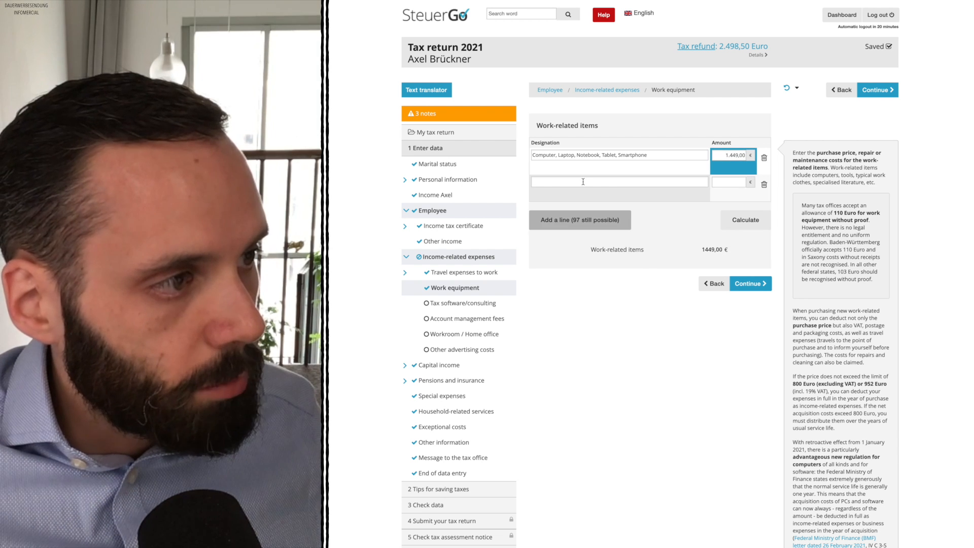
pyautogui.click(583, 182)
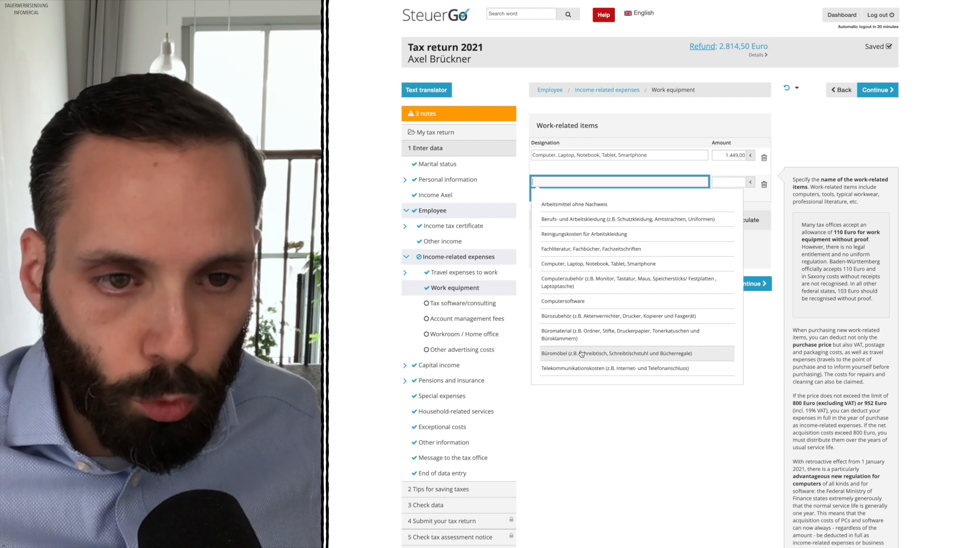
pyautogui.click(582, 354)
pyautogui.click(729, 181)
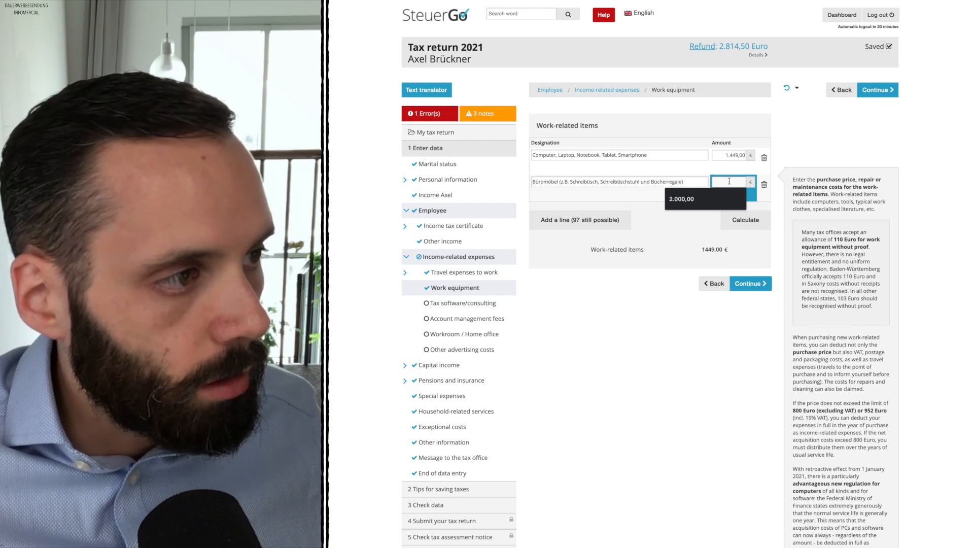
pyautogui.write('100')
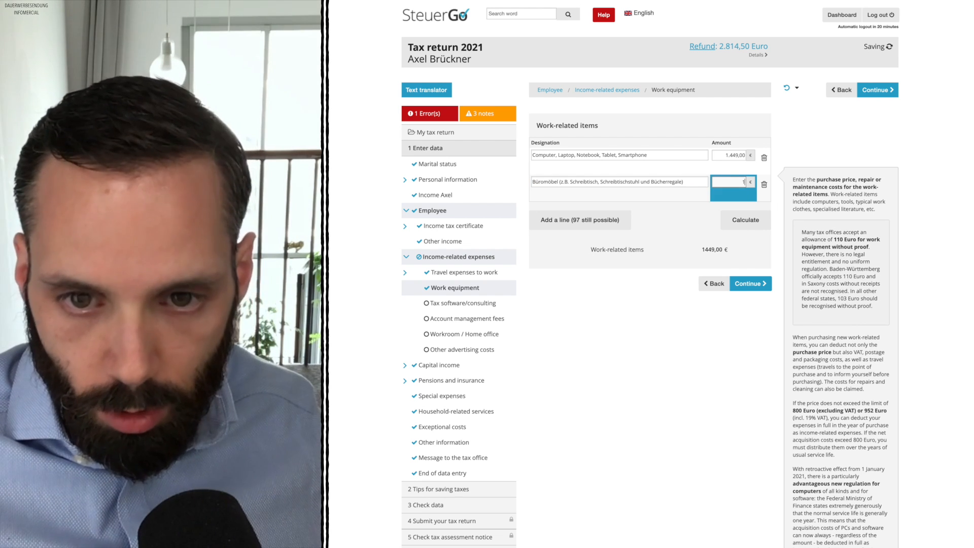
pyautogui.click(574, 339)
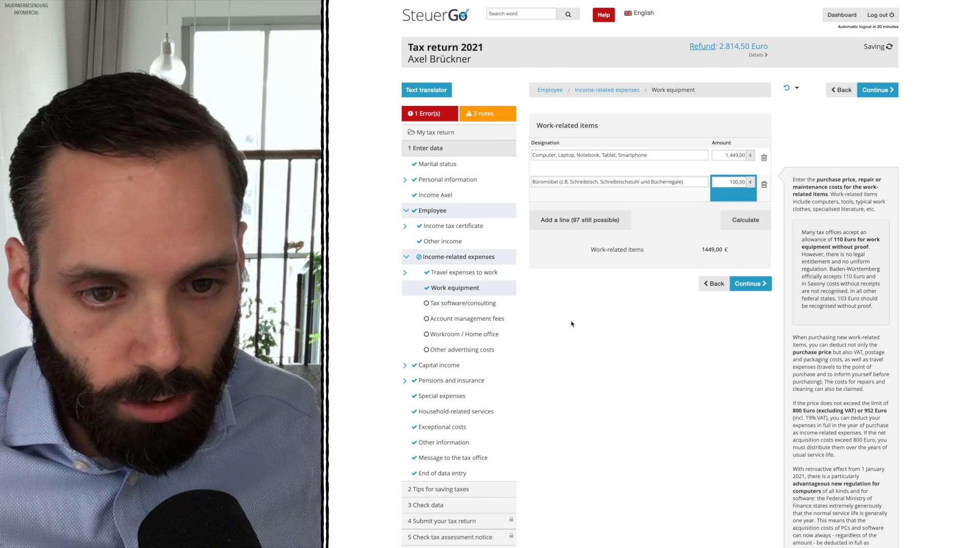
# Add a third work-related item, again for office furniture (Büromöbel), with an amount of 200,00 €
pyautogui.click(576, 221)
pyautogui.click(589, 381)
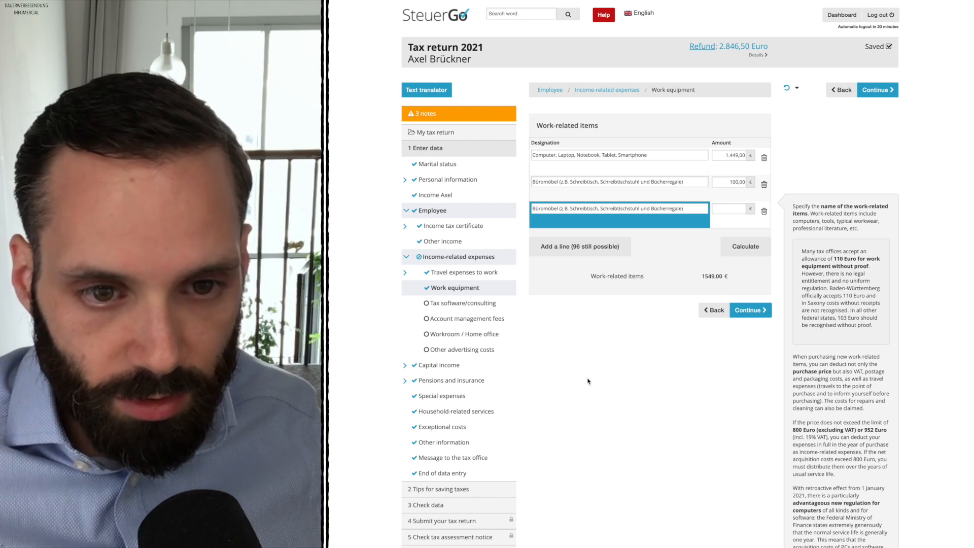
pyautogui.click(733, 211)
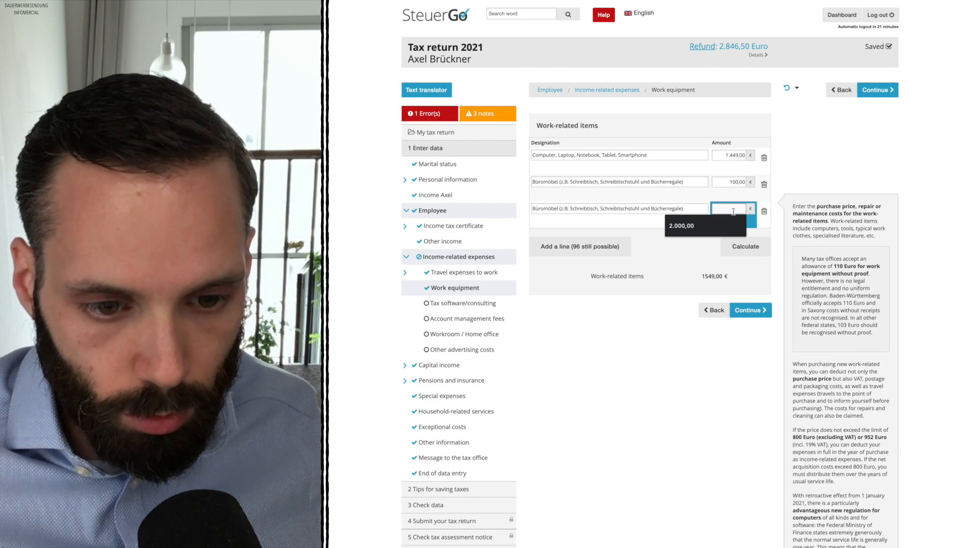
pyautogui.write('200')
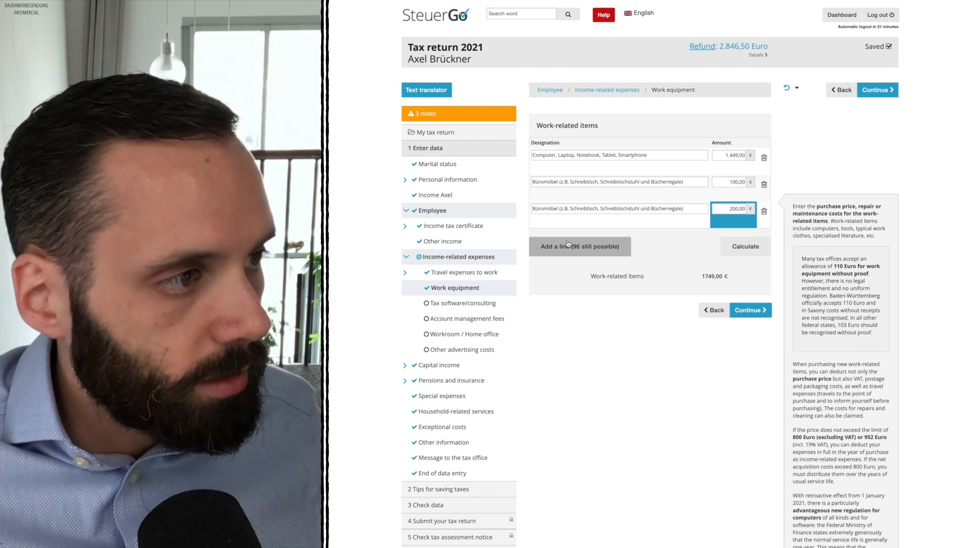
# Add a fourth work-related item for computer accessories (Computerzubehör) and enter its amount
pyautogui.click(569, 245)
pyautogui.click(594, 335)
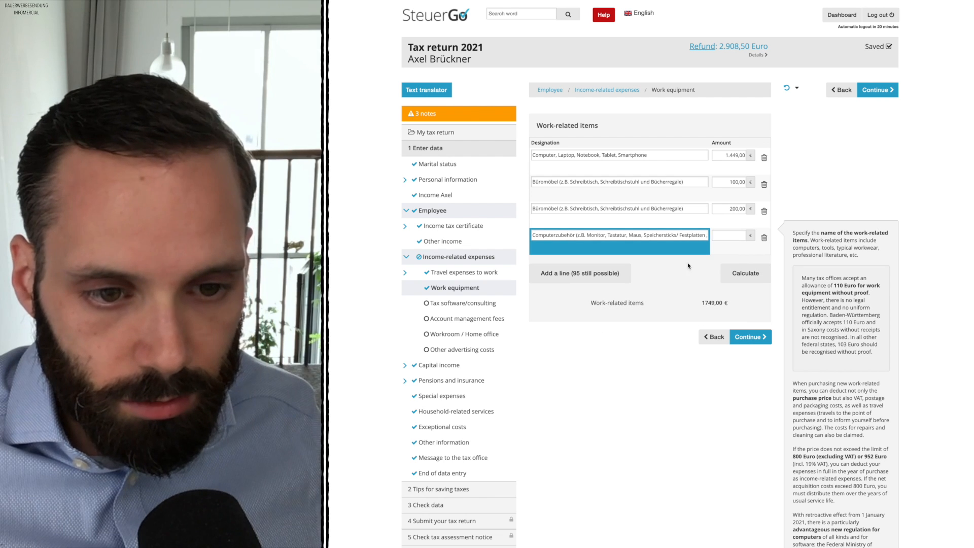
pyautogui.click(731, 236)
pyautogui.write('2')
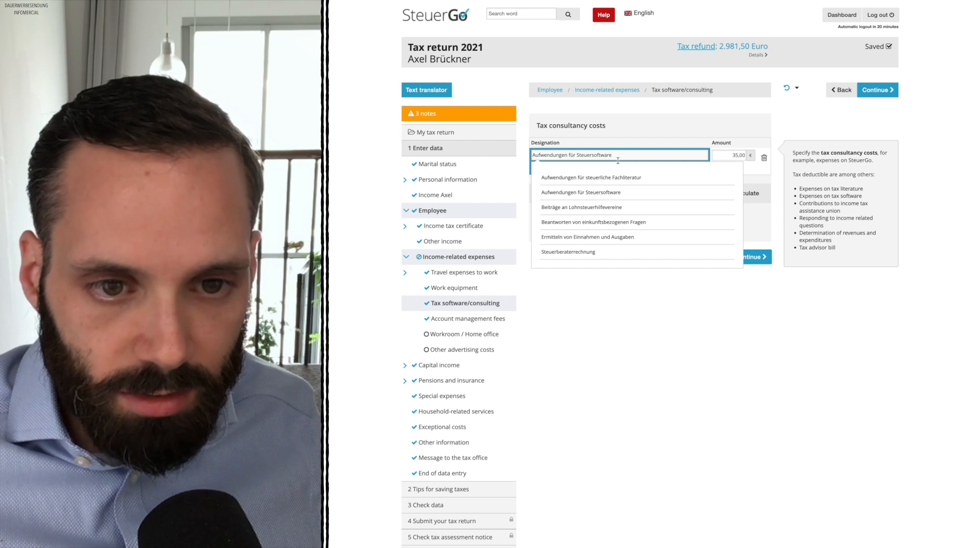
# Set the tax consultancy cost designation to "Aufwendungen für Steuersoftware" and proceed past the account management fees to the home office section
pyautogui.click(599, 194)
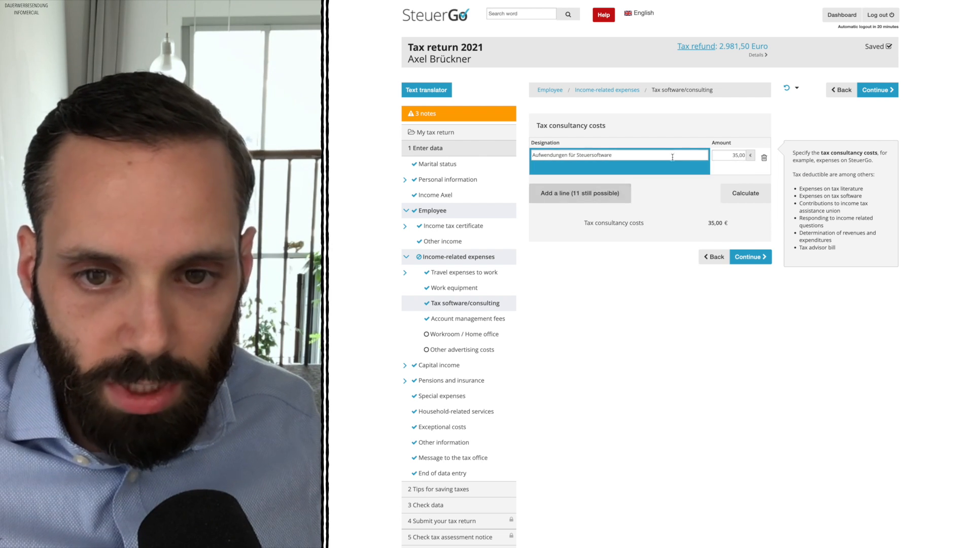
pyautogui.click(751, 257)
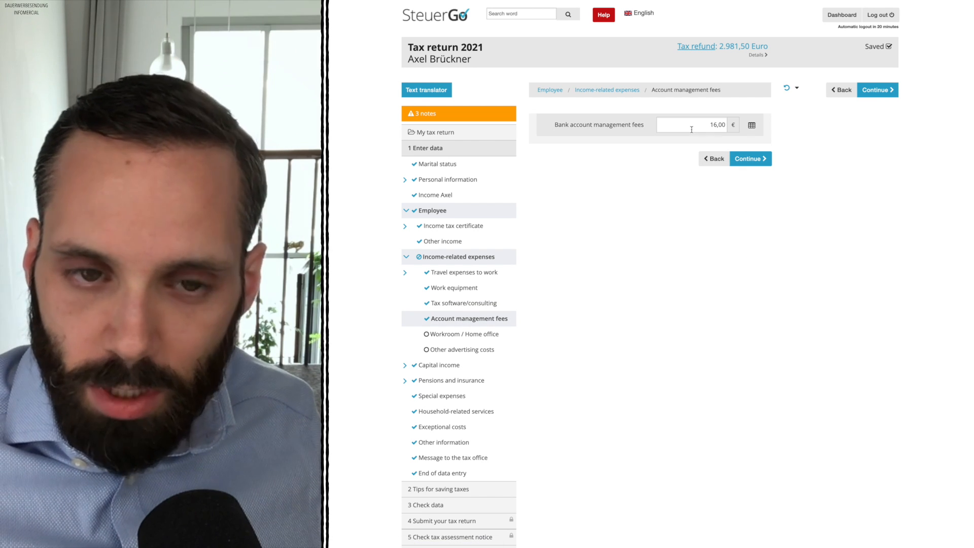
pyautogui.click(750, 157)
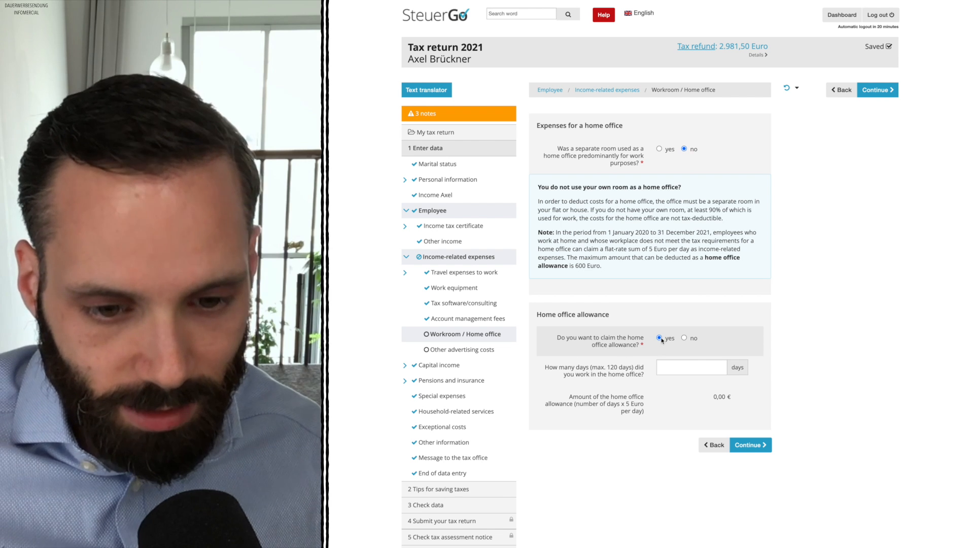
# Enter 120 home office days for the home office allowance and proceed to the other income-related expenses
pyautogui.click(687, 363)
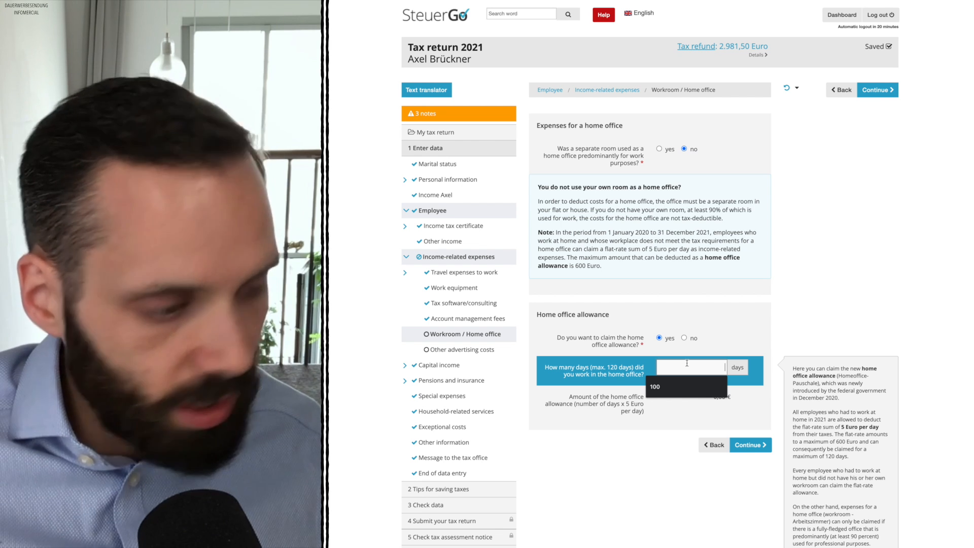
pyautogui.write('138')
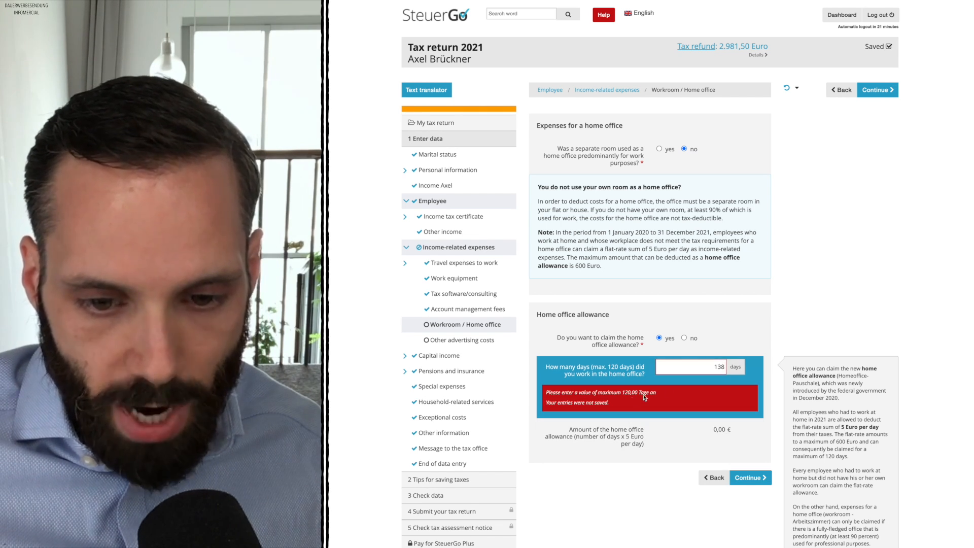
pyautogui.moveTo(710, 366); pyautogui.dragTo(740, 368)
pyautogui.write('120')
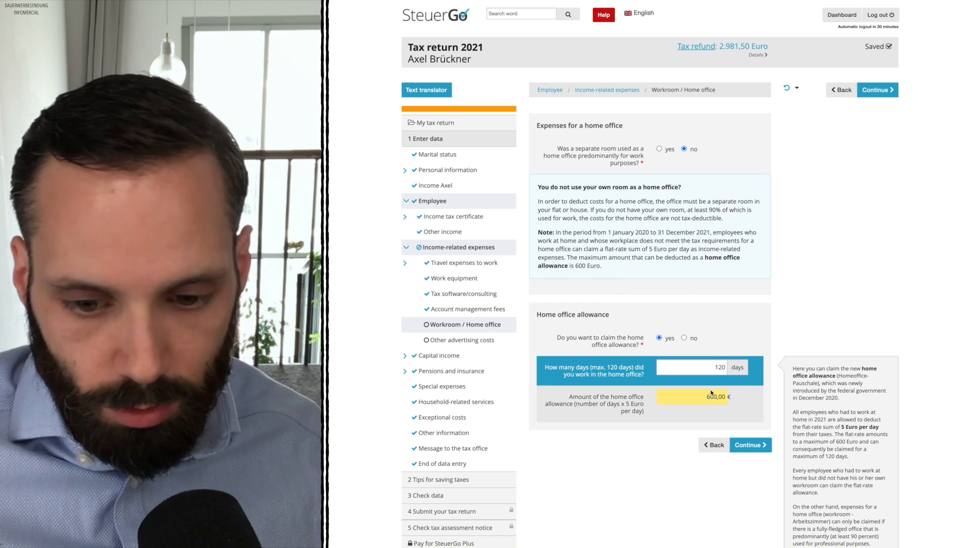
pyautogui.click(752, 446)
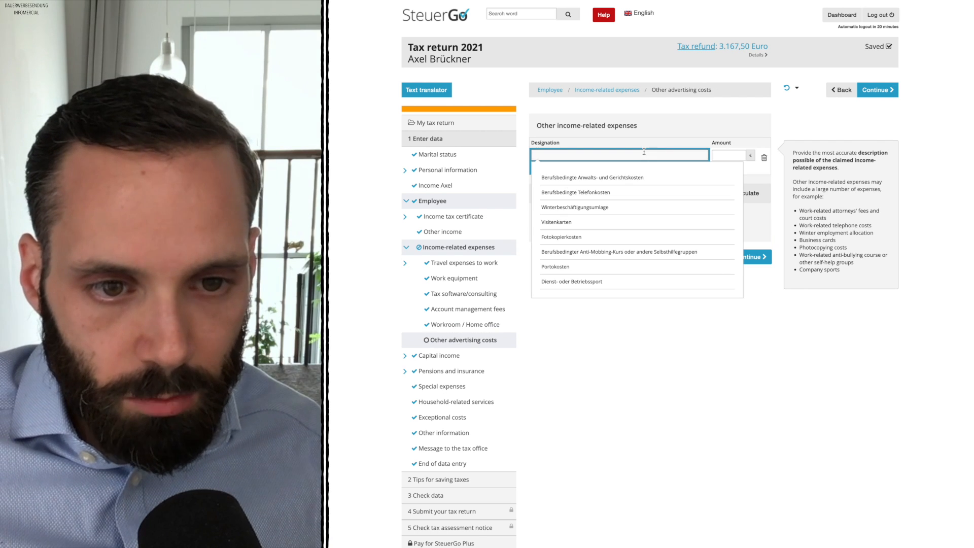
# Enter "Berufsbedingte Telefonkosten" with an amount of 240,00 € as an other income-related expense
pyautogui.click(624, 196)
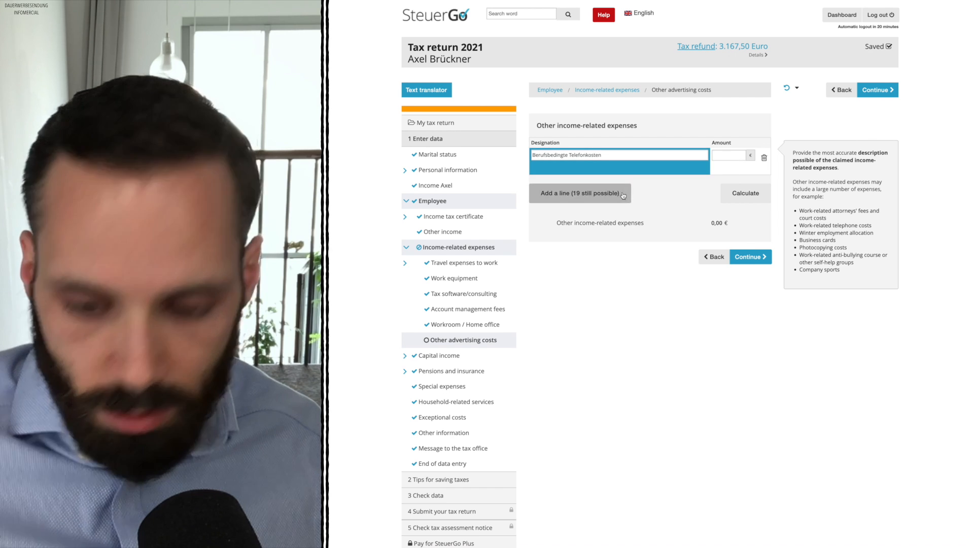
pyautogui.press('Tab')
pyautogui.write('2')
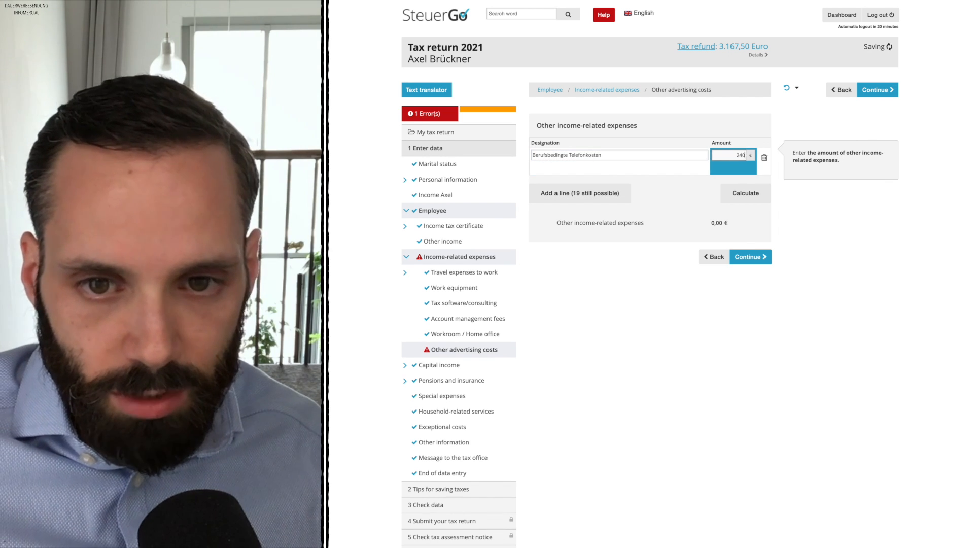
pyautogui.press('Return')
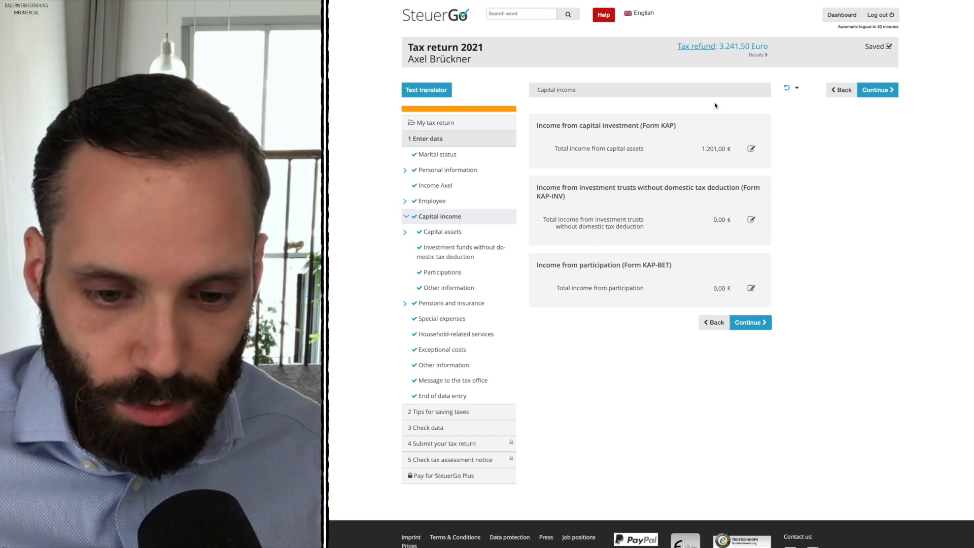
# Continue through the remaining sections to the tax-saving tips and view the tip on help and services in the household
pyautogui.click(753, 324)
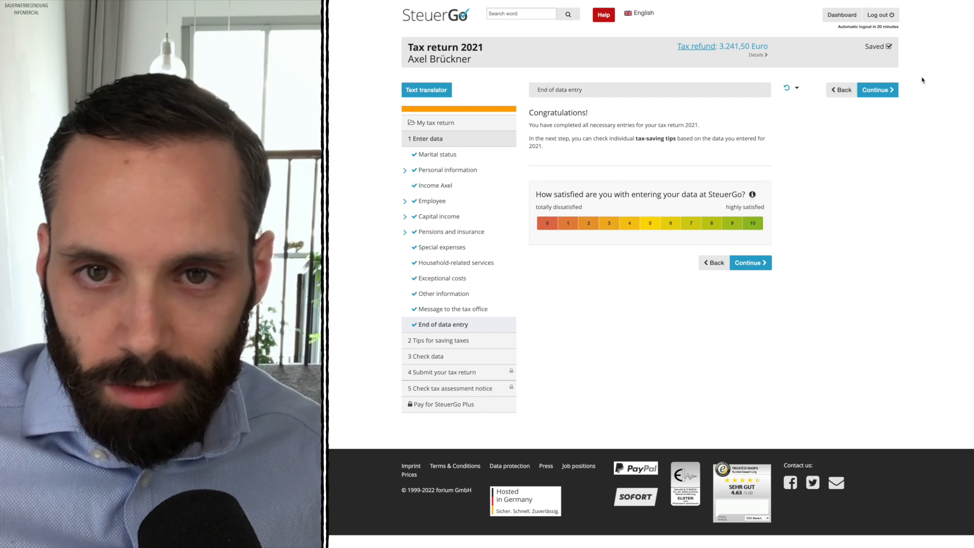
pyautogui.click(891, 90)
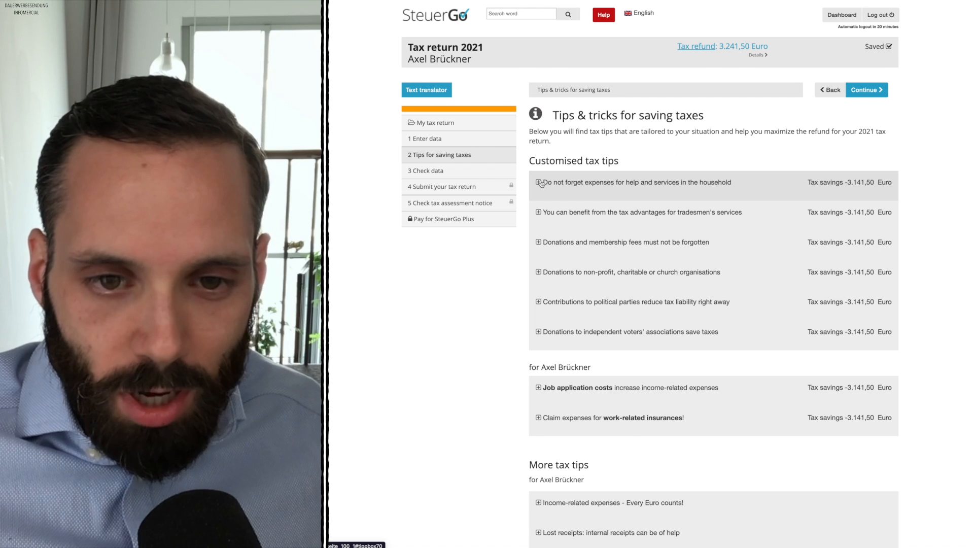
pyautogui.click(542, 184)
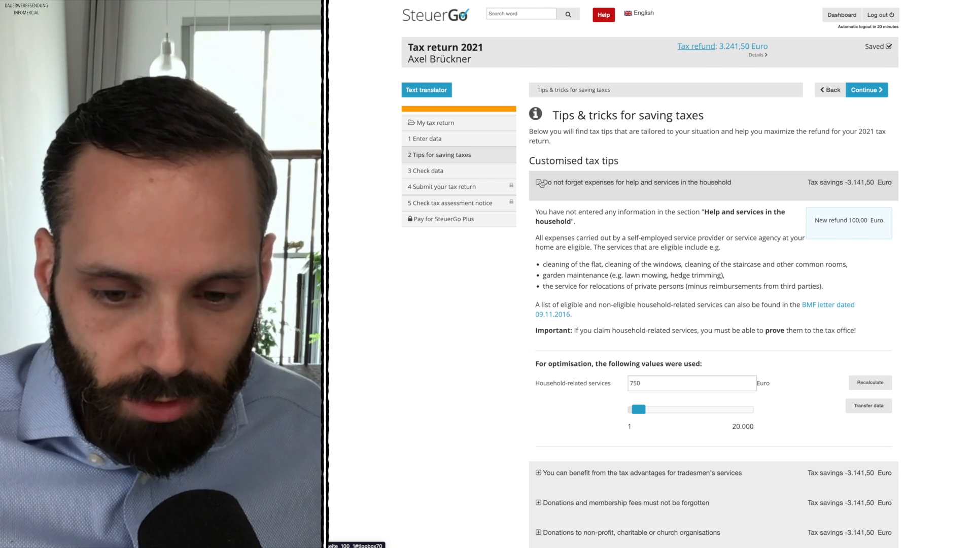
pyautogui.click(541, 183)
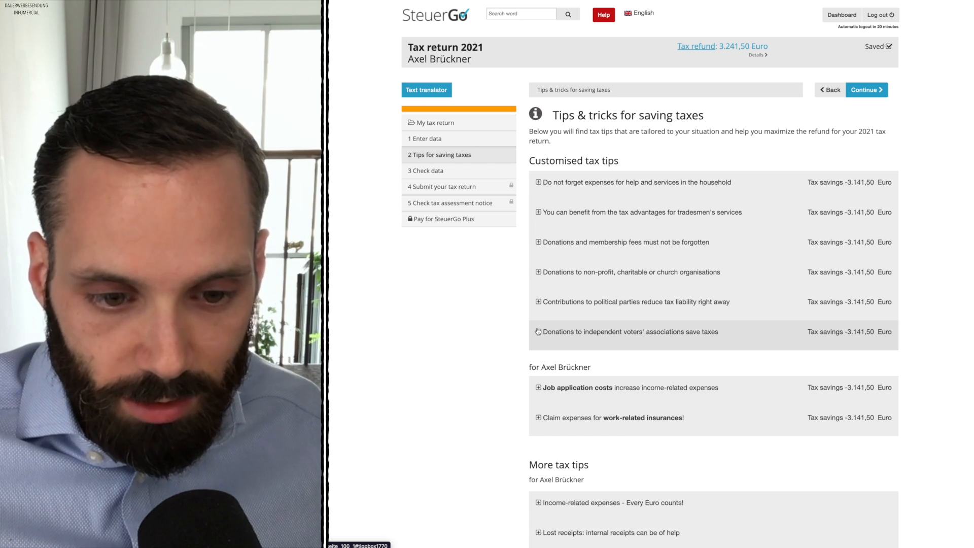
# Recalculate the refund in the work-related insurances tip with an insurance premium of 340,28 Euro
pyautogui.scroll(-2, 539, 331)
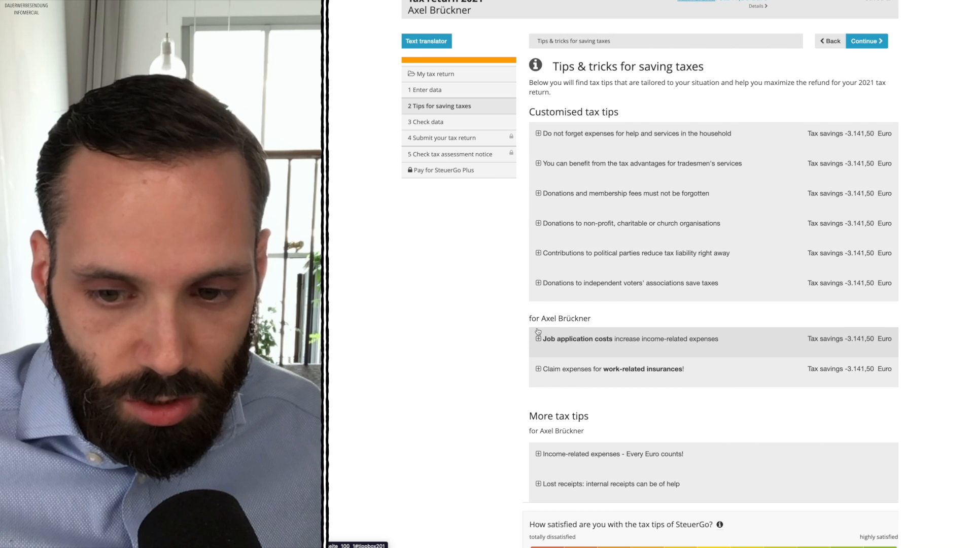
pyautogui.scroll(-2, 538, 331)
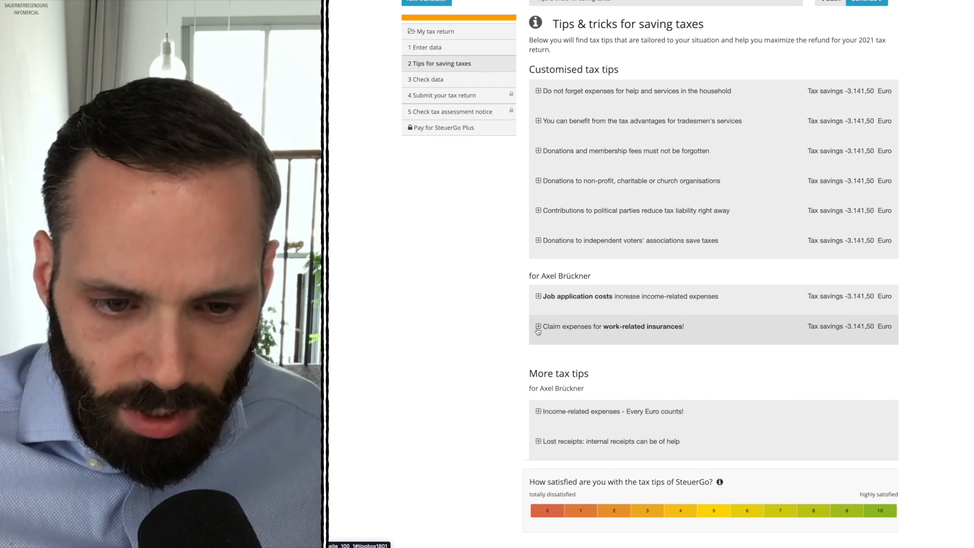
pyautogui.scroll(-1, 539, 332)
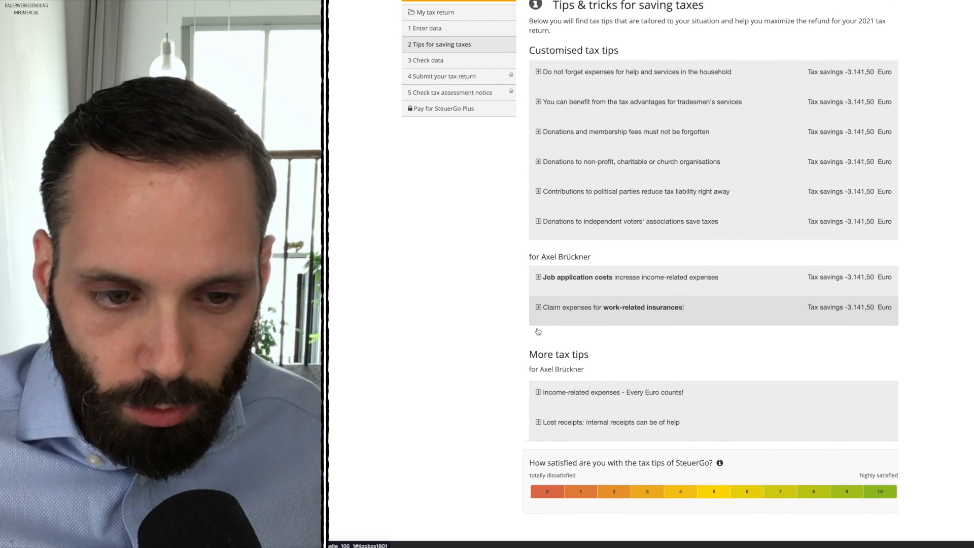
pyautogui.click(539, 308)
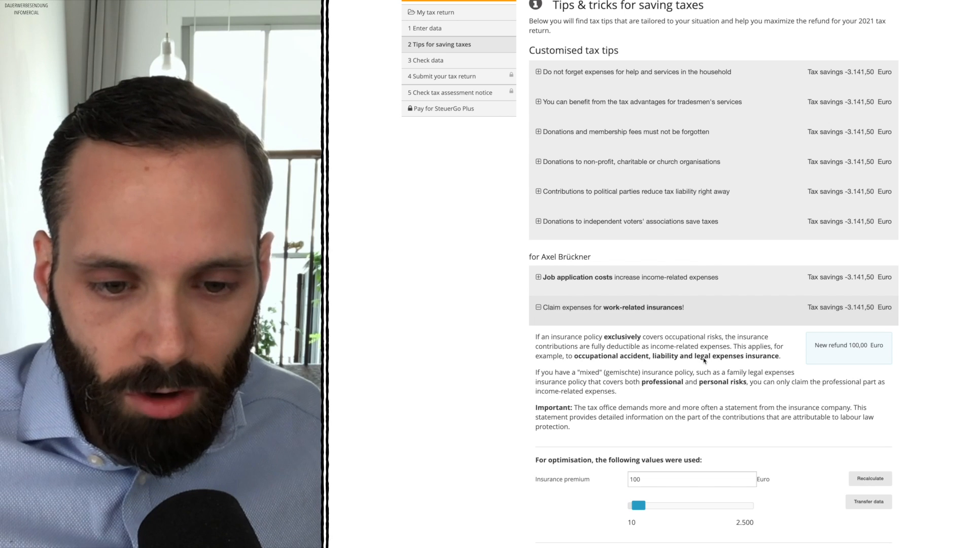
pyautogui.scroll(-5, 705, 360)
pyautogui.moveTo(666, 343); pyautogui.dragTo(572, 345)
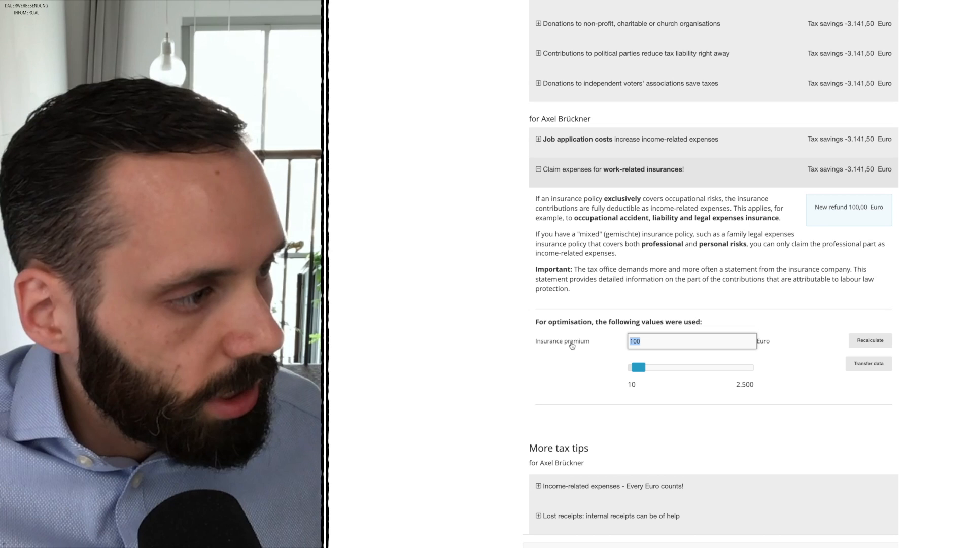
pyautogui.write('340,28')
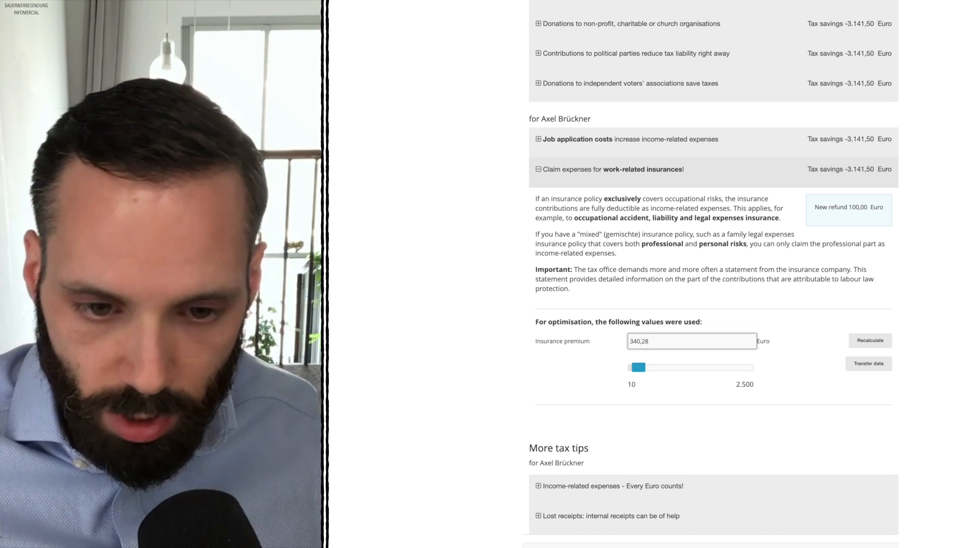
pyautogui.click(861, 345)
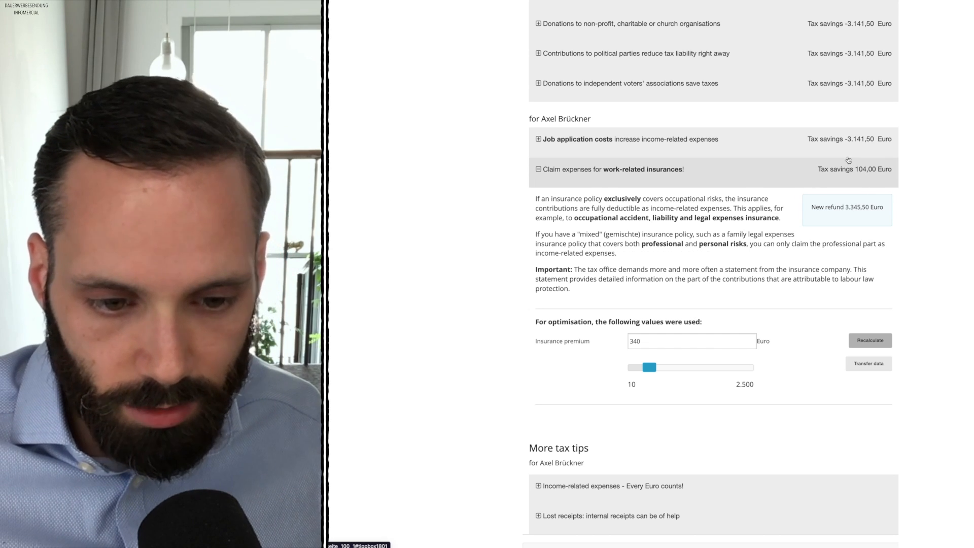
# Read the additional tax tips on income-related expenses and on internal receipts for lost receipts
pyautogui.scroll(-3, 540, 320)
pyautogui.click(540, 317)
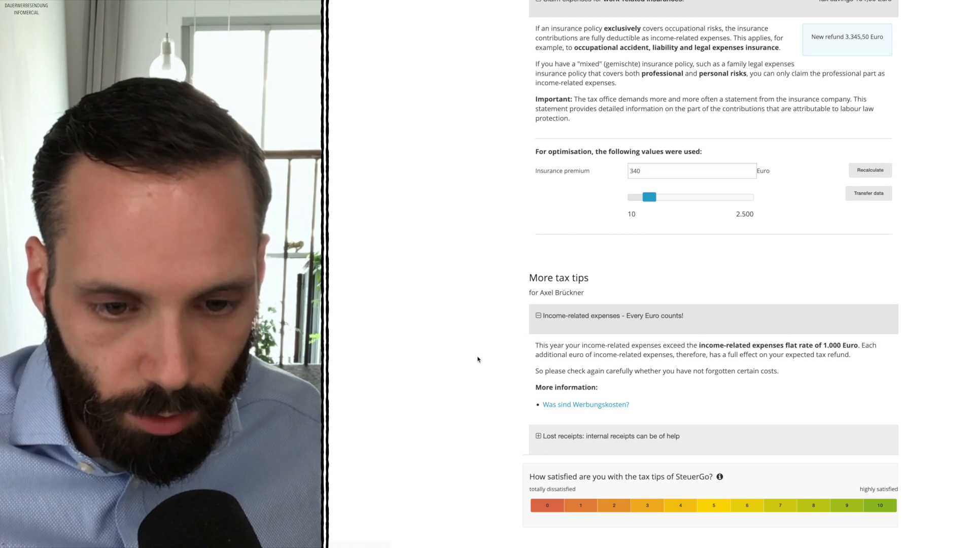
pyautogui.scroll(-2, 478, 359)
pyautogui.click(547, 344)
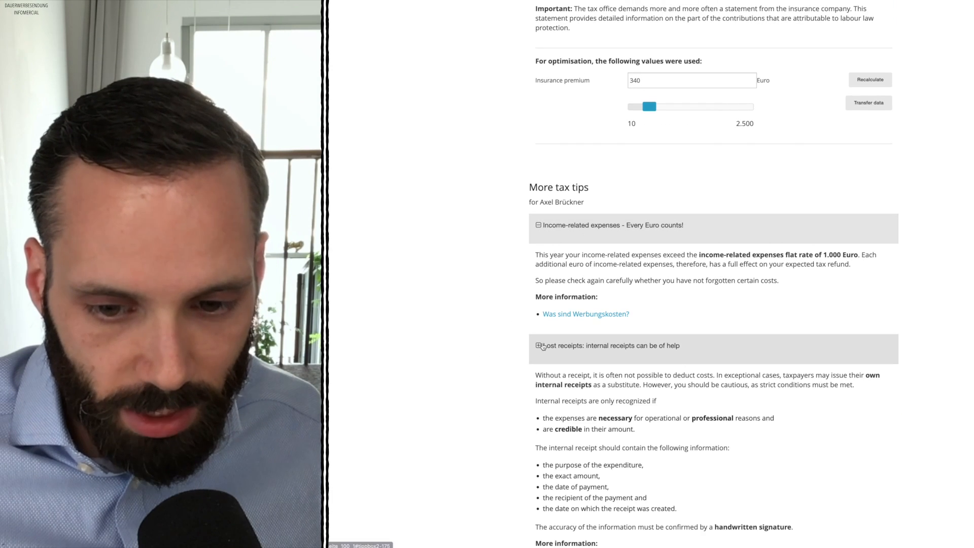
pyautogui.scroll(-3, 631, 360)
pyautogui.scroll(-1, 630, 360)
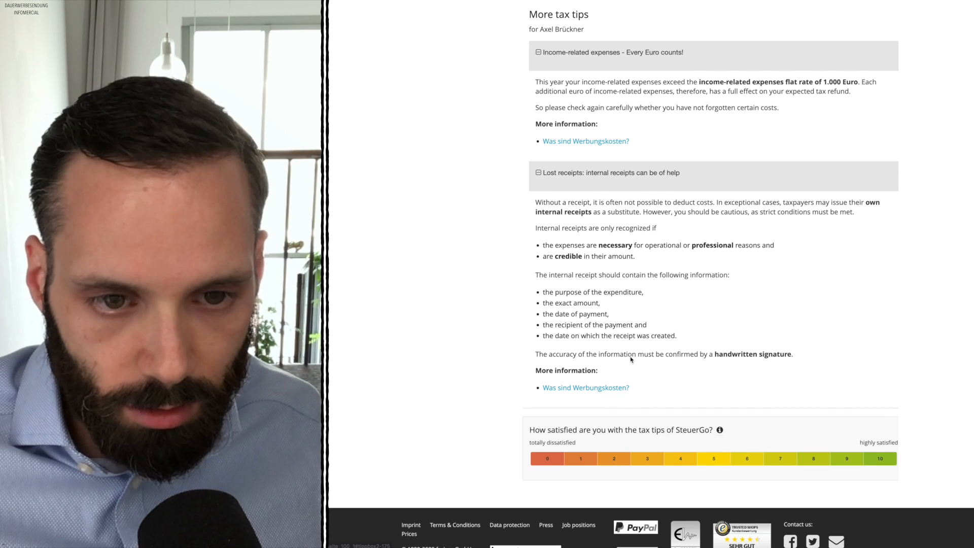
pyautogui.scroll(1, 631, 359)
# Proceed to the data check and view the notes on the tax return
pyautogui.click(862, 96)
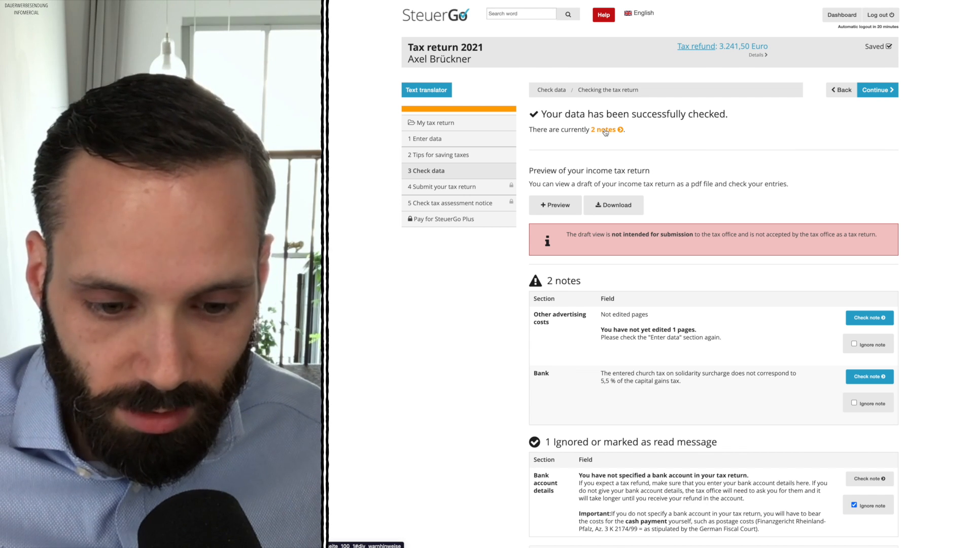
pyautogui.click(605, 132)
pyautogui.scroll(4, 699, 101)
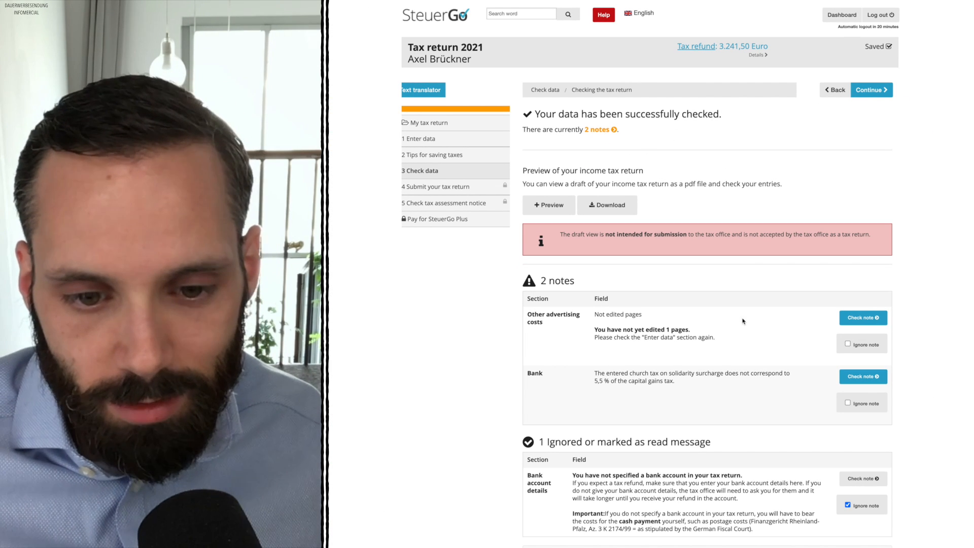
# Check the note on other advertising costs, review that page and continue on to the capital assets
pyautogui.click(865, 320)
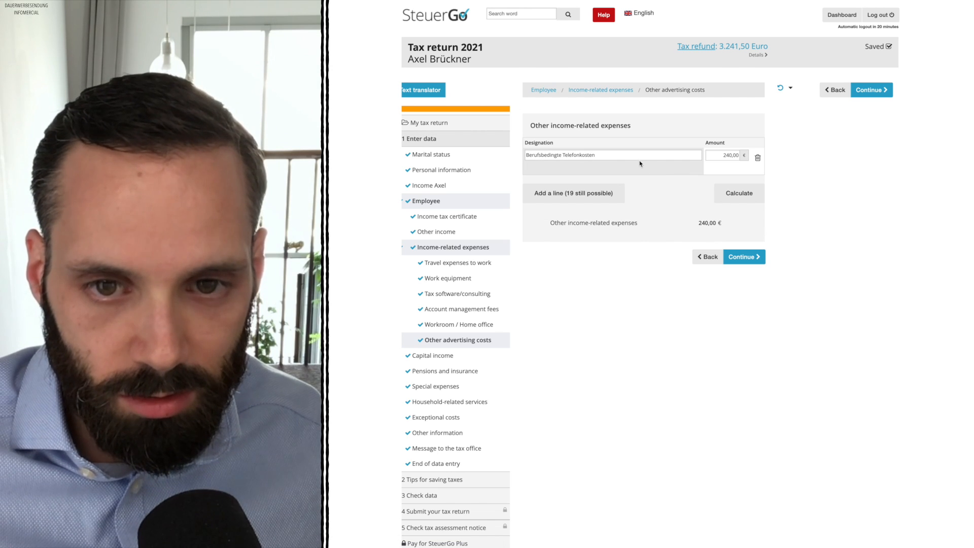
pyautogui.click(741, 257)
pyautogui.click(740, 321)
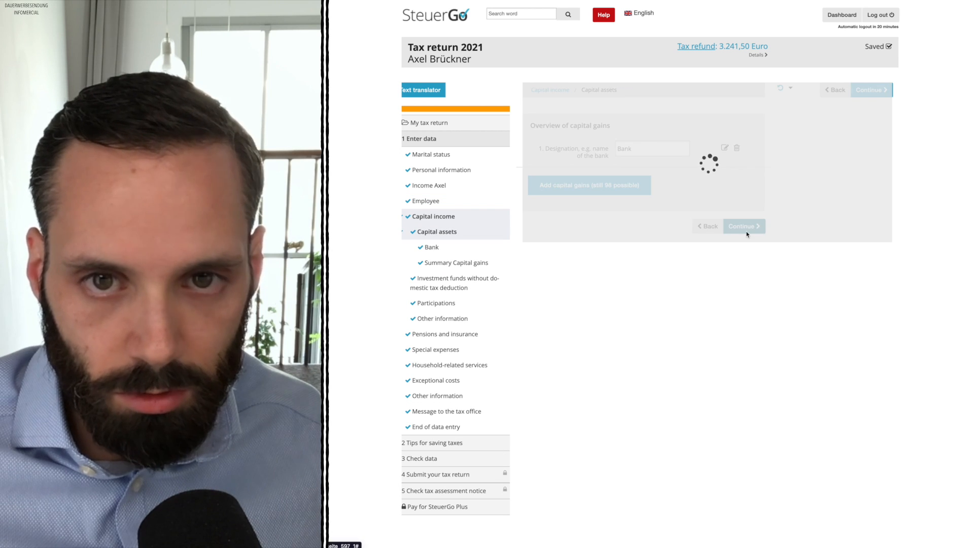
# Check the note on the Bank entry, set its solidarity surcharge in line 38 to 5,50 Euro and return to the data check
pyautogui.click(462, 108)
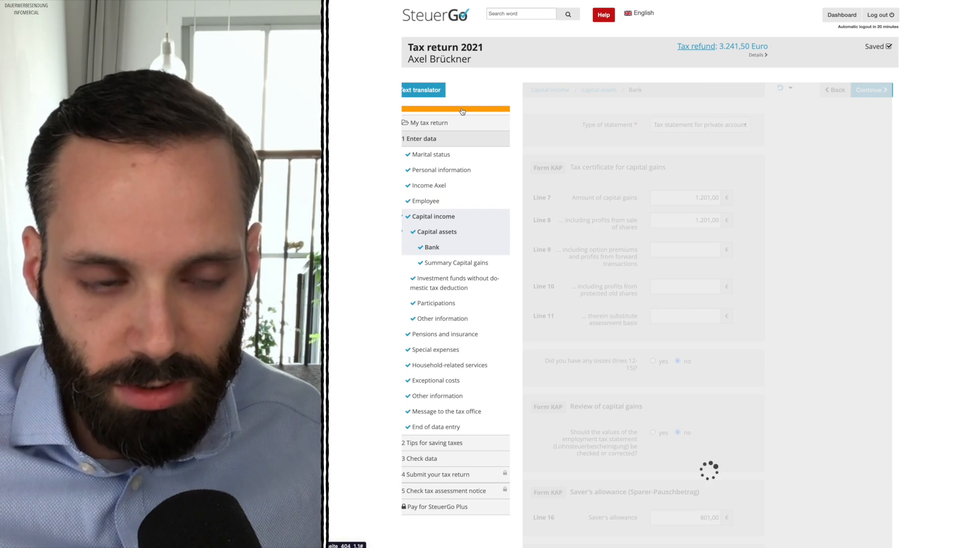
pyautogui.scroll(-1, 653, 338)
pyautogui.scroll(5, 652, 338)
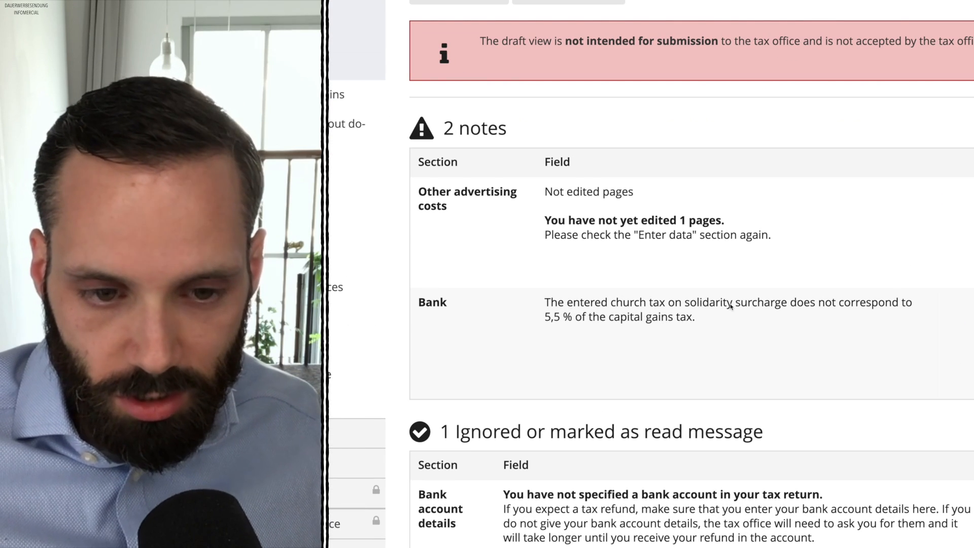
pyautogui.scroll(-5, 735, 303)
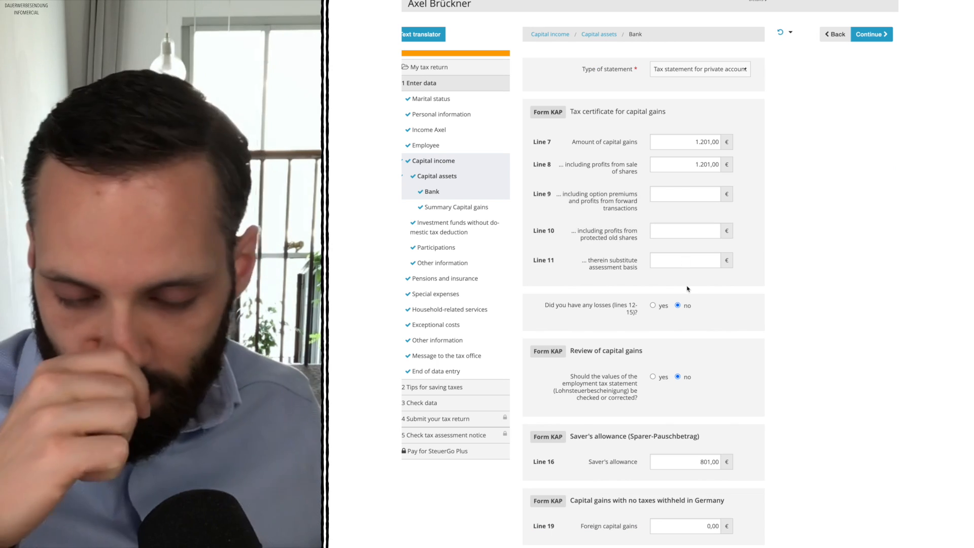
pyautogui.scroll(-7, 688, 288)
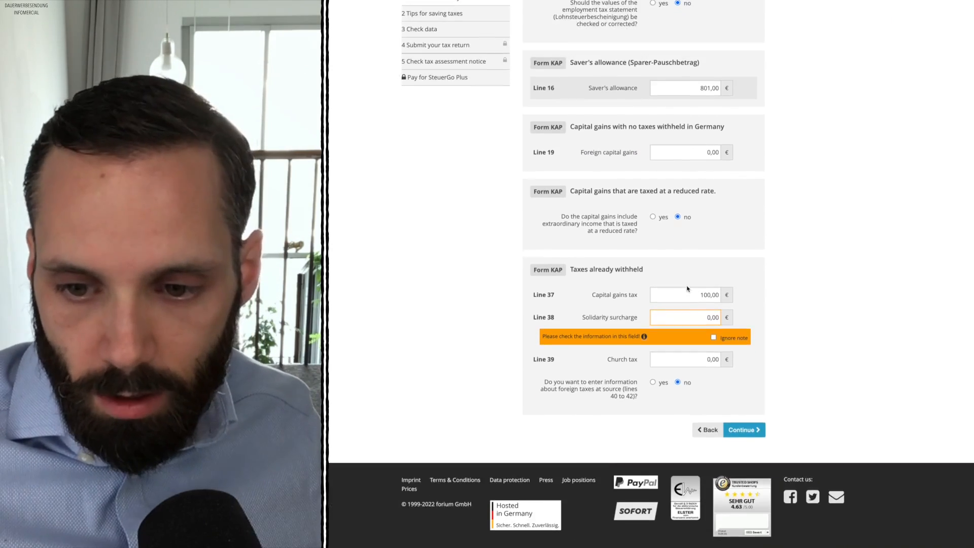
pyautogui.click(700, 310)
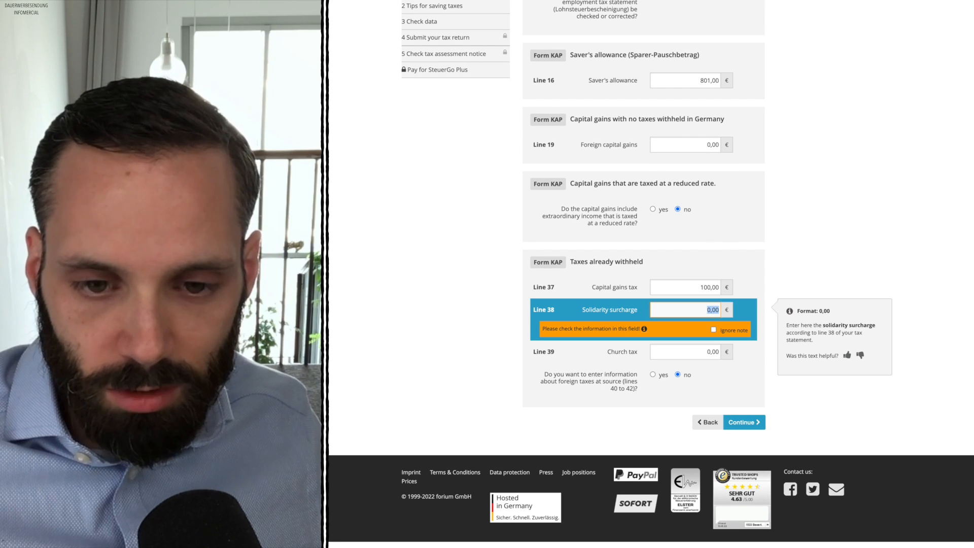
pyautogui.write('5,50')
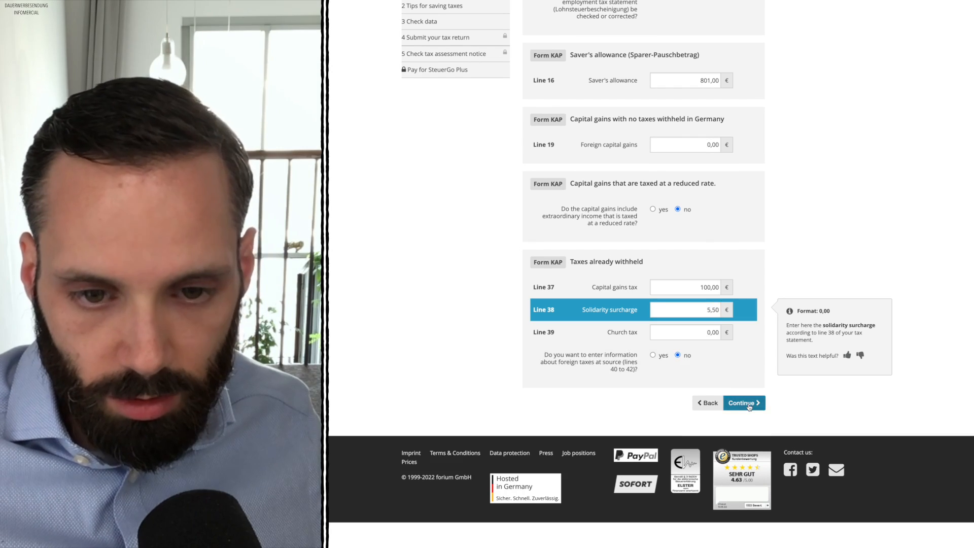
pyautogui.click(743, 404)
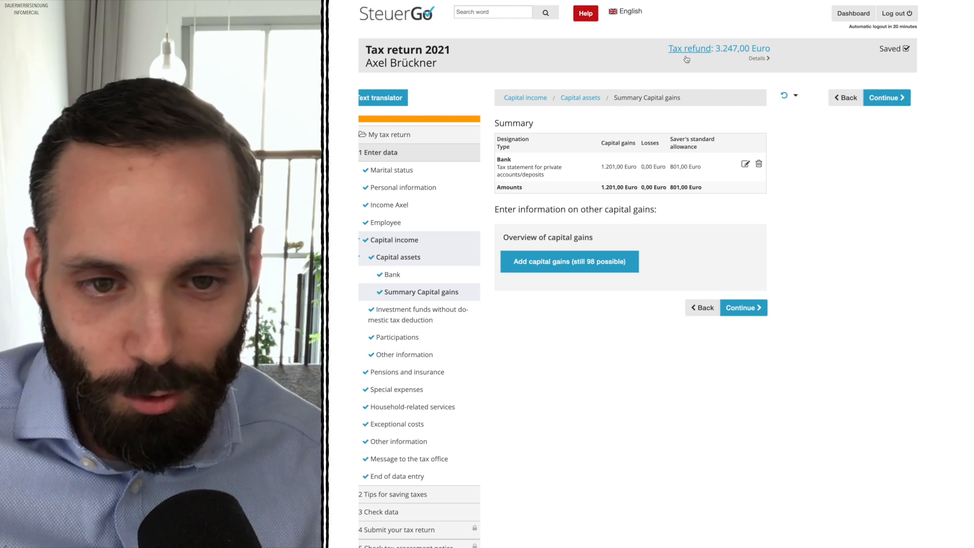
pyautogui.click(731, 308)
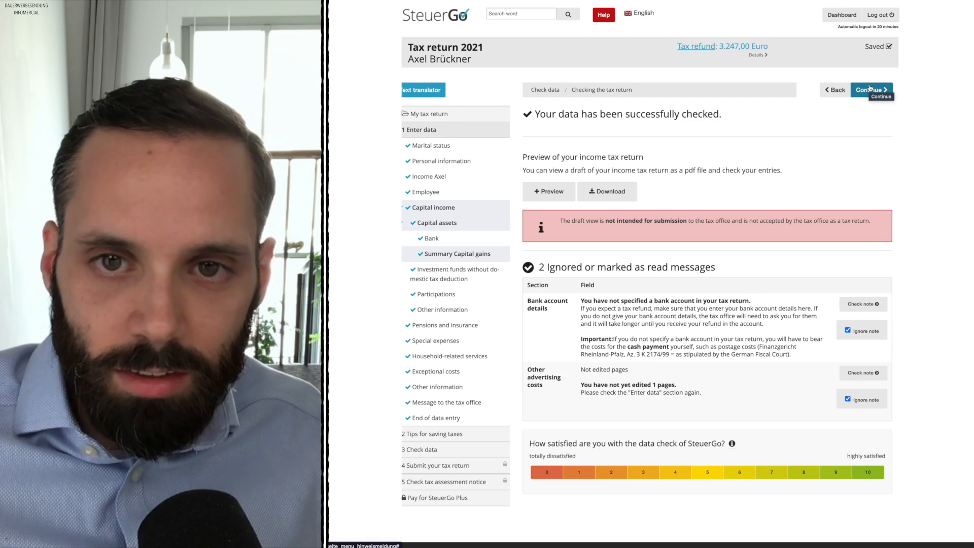
# Open the detailed tax refund calculation and examine the taxable income, income tax, tax accounting and tax rates
pyautogui.click(869, 89)
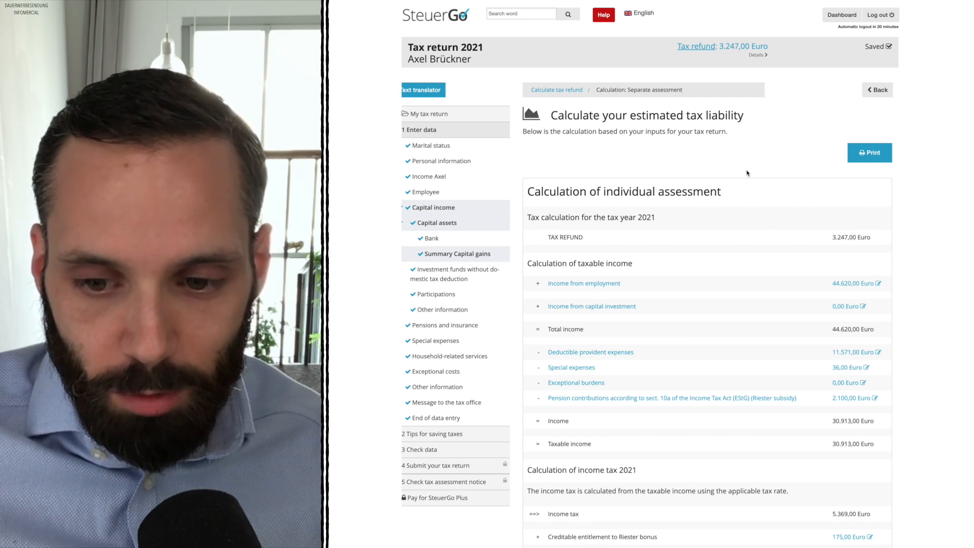
pyautogui.scroll(-2, 747, 173)
pyautogui.scroll(-2, 747, 173)
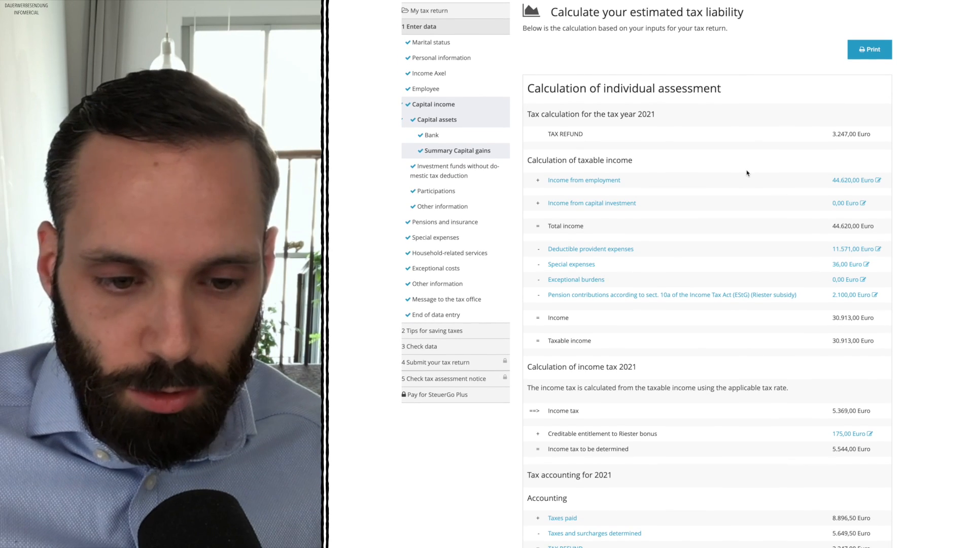
pyautogui.scroll(-1, 747, 173)
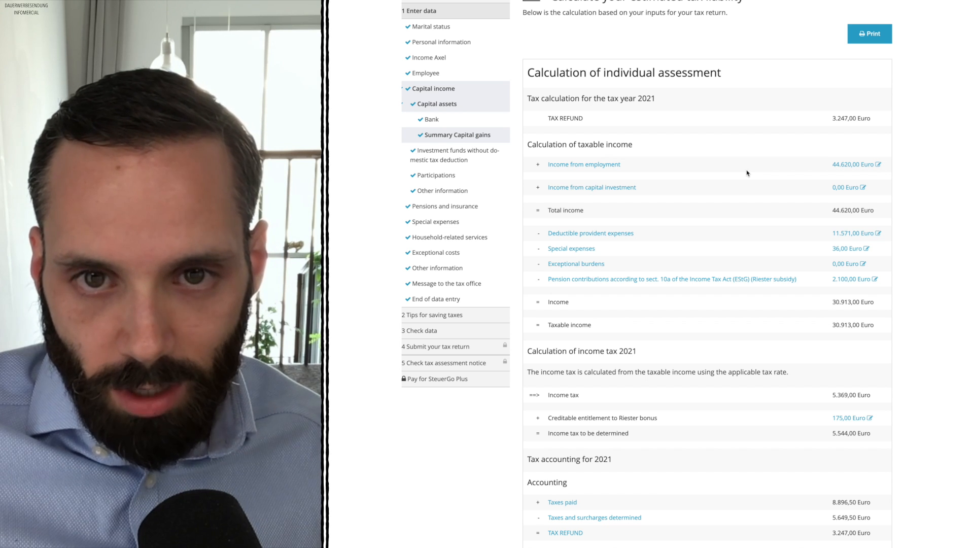
pyautogui.scroll(-2, 747, 173)
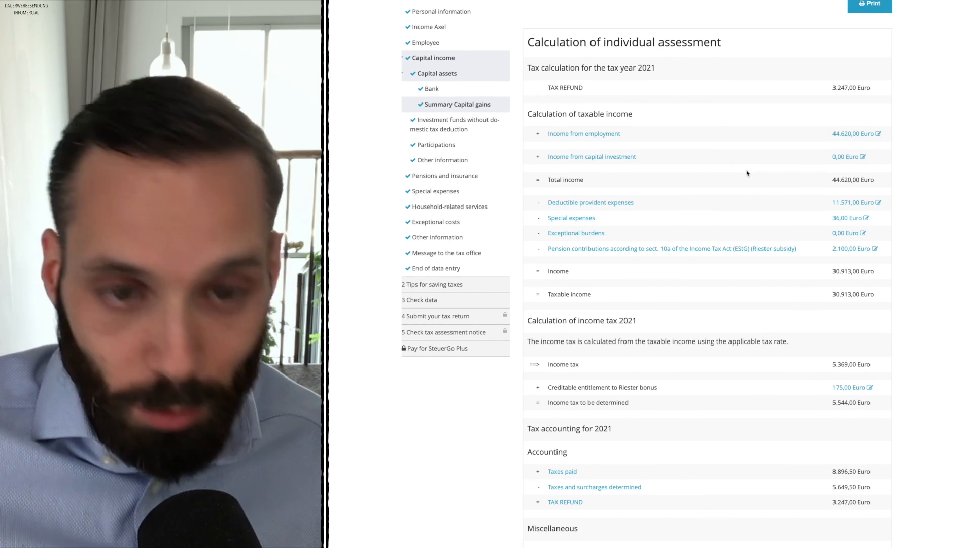
pyautogui.scroll(-2, 747, 173)
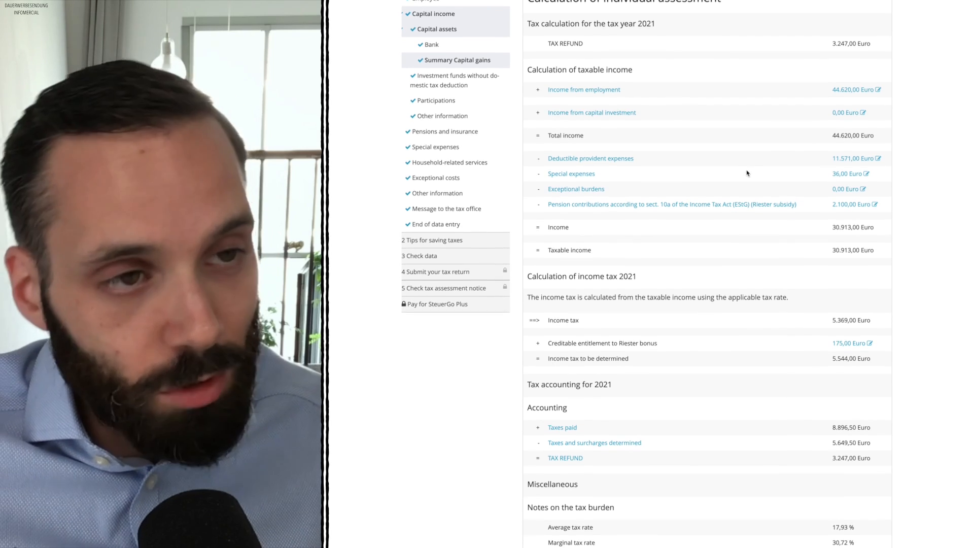
pyautogui.scroll(-2, 747, 173)
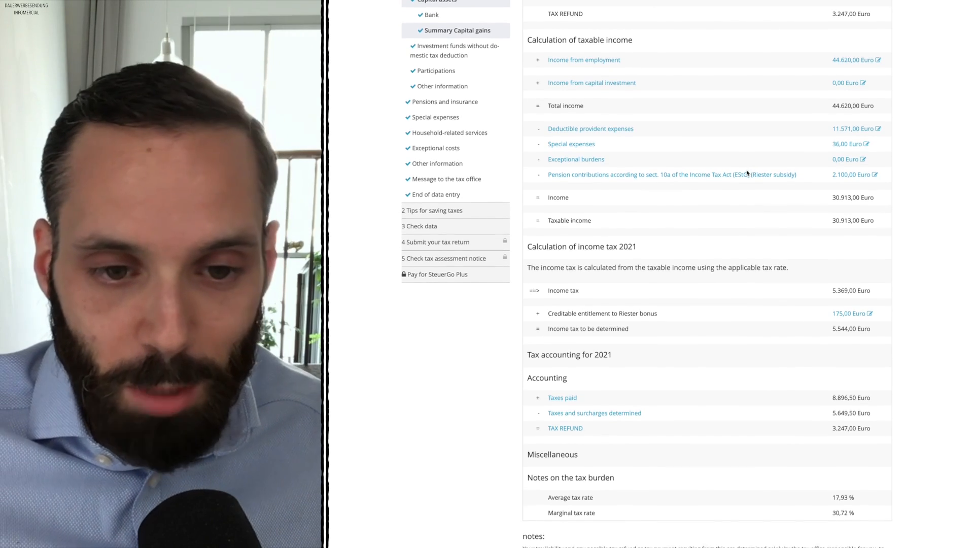
pyautogui.scroll(-2, 747, 173)
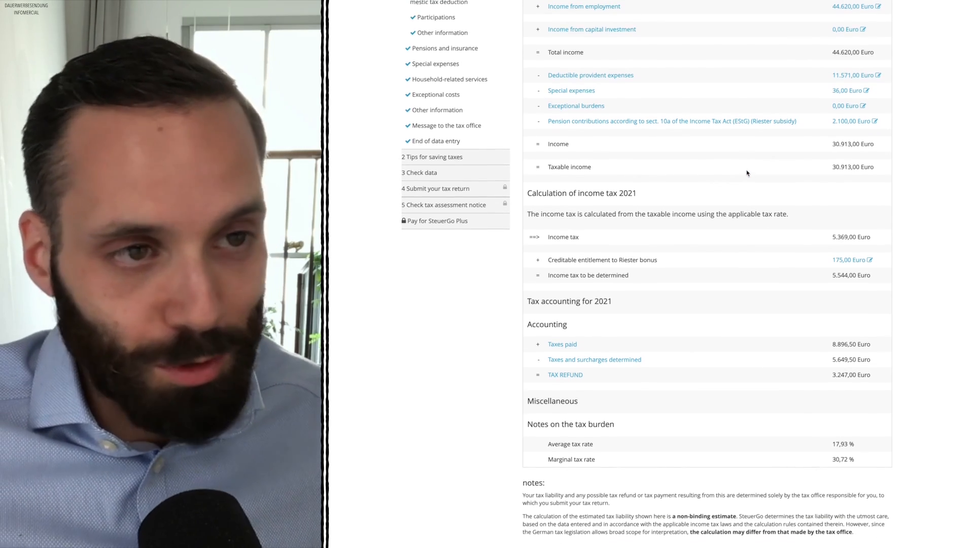